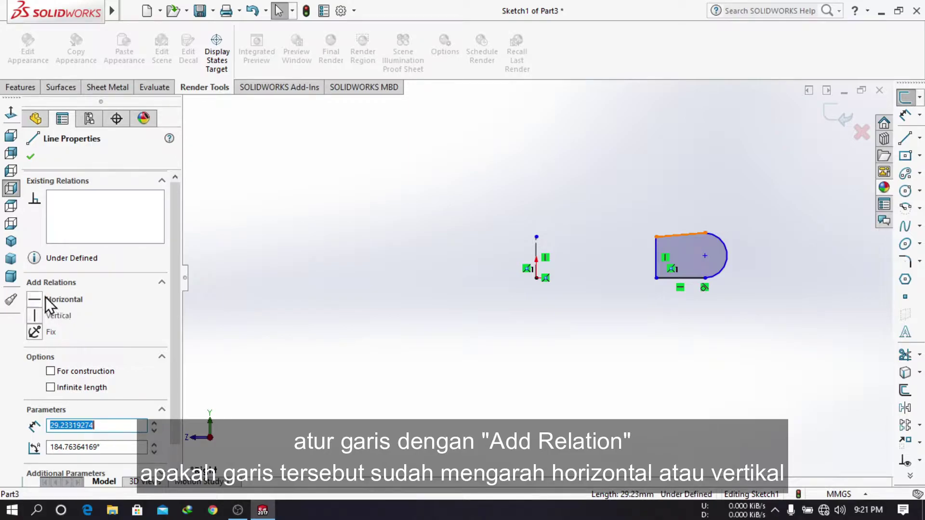
# - Make the profile's slanted upper line horizontal and dimension its straight vertical edge as 0.8 mm
pyautogui.click(796, 344)
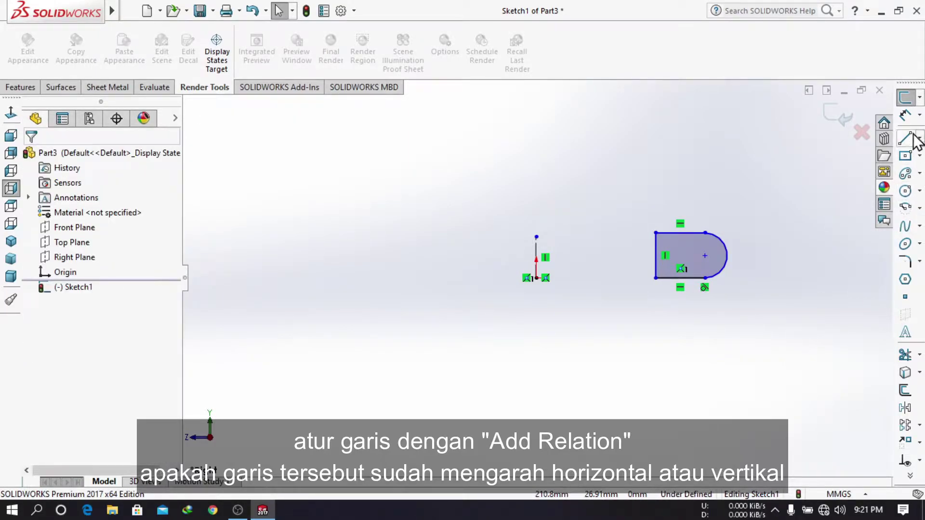
pyautogui.click(906, 114)
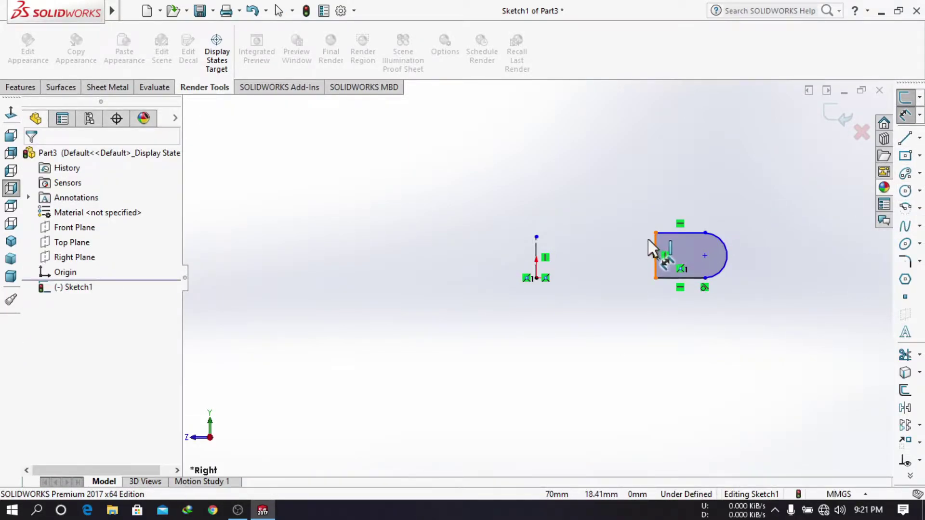
pyautogui.click(654, 248)
pyautogui.click(632, 195)
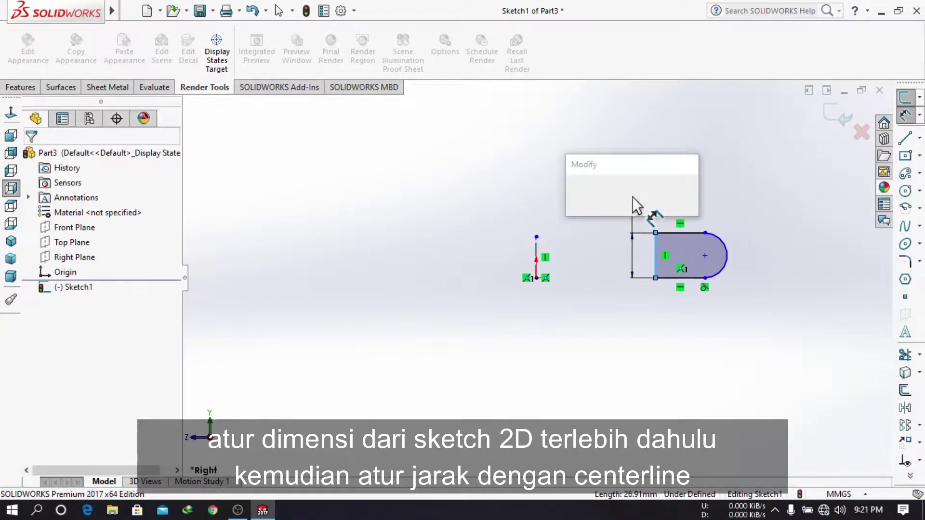
pyautogui.write('0.8')
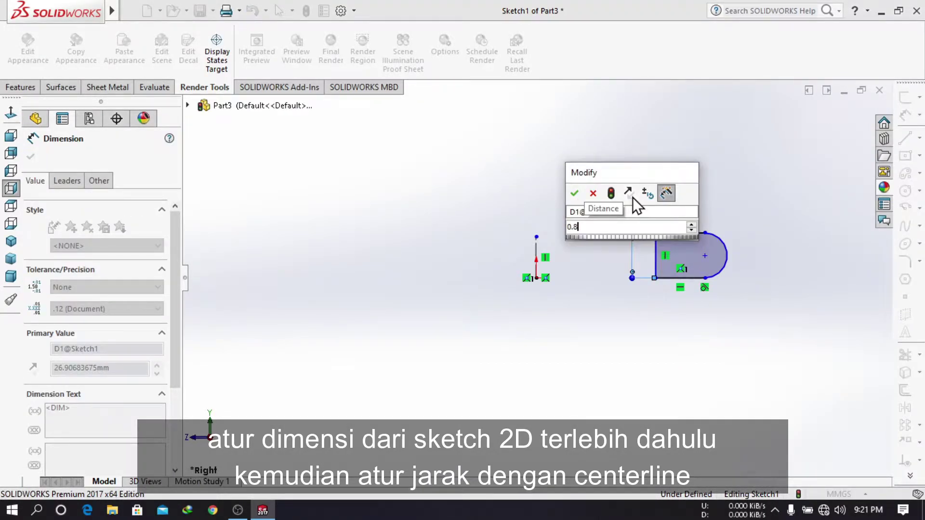
pyautogui.press('Return')
# - Dimension the profile's upper horizontal line and set its length to 1.5 mm
pyautogui.click(687, 233)
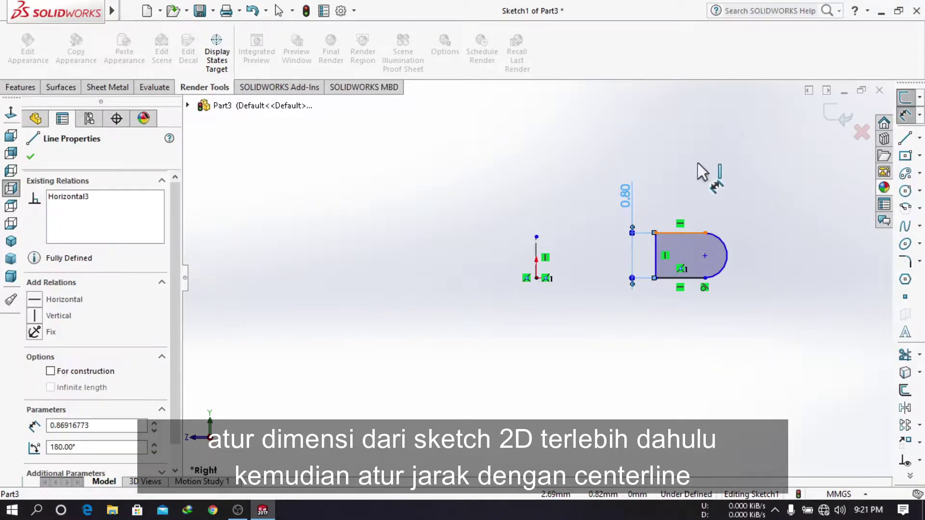
pyautogui.click(697, 163)
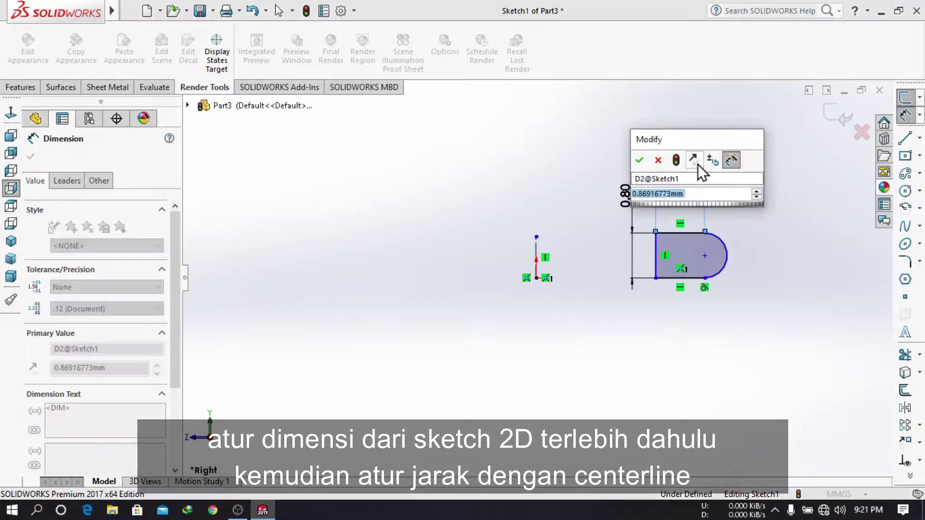
pyautogui.write('1.5')
pyautogui.press('Return')
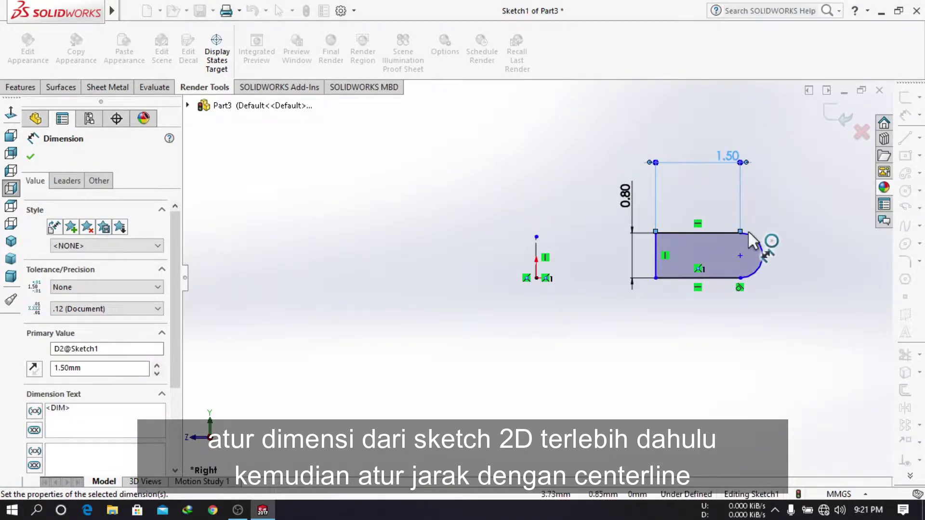
# - Add a radius dimension to the arc at the profile's rounded end
pyautogui.click(762, 245)
pyautogui.click(806, 330)
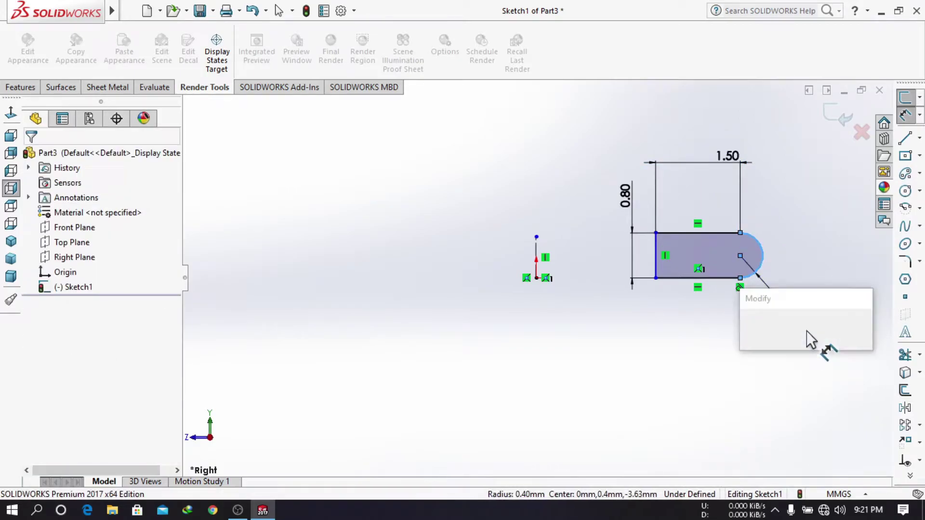
pyautogui.click(747, 327)
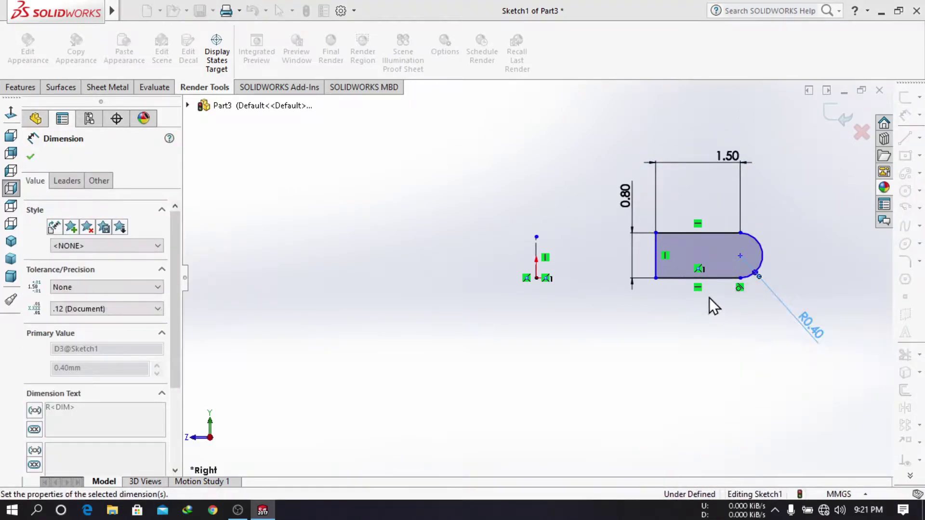
# - Set the distance between the profile's vertical edge and the centerline to 25.1 mm
pyautogui.click(655, 256)
pyautogui.click(536, 262)
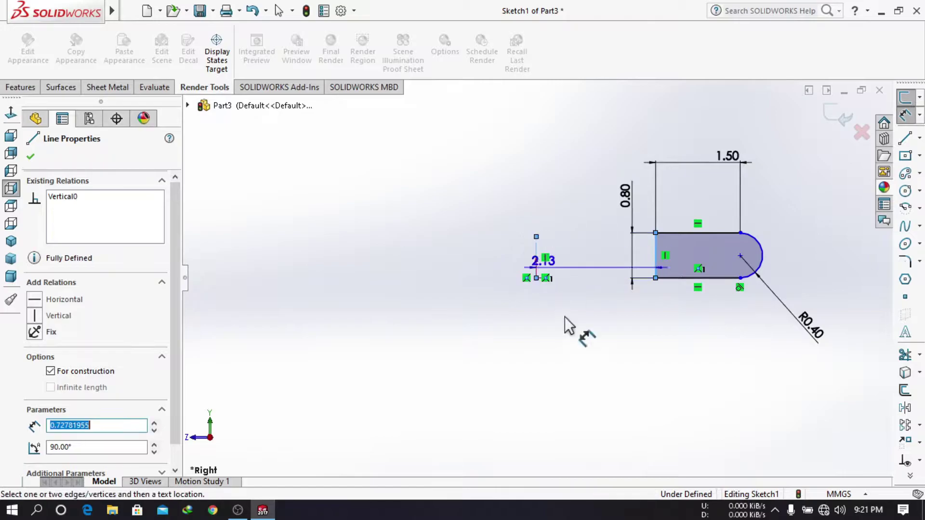
pyautogui.click(600, 363)
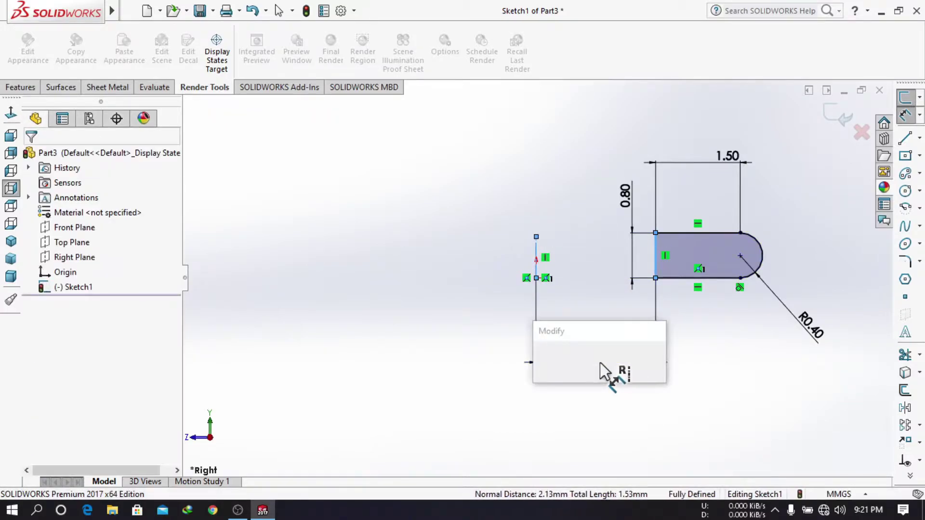
pyautogui.write('25.1')
pyautogui.press('Return')
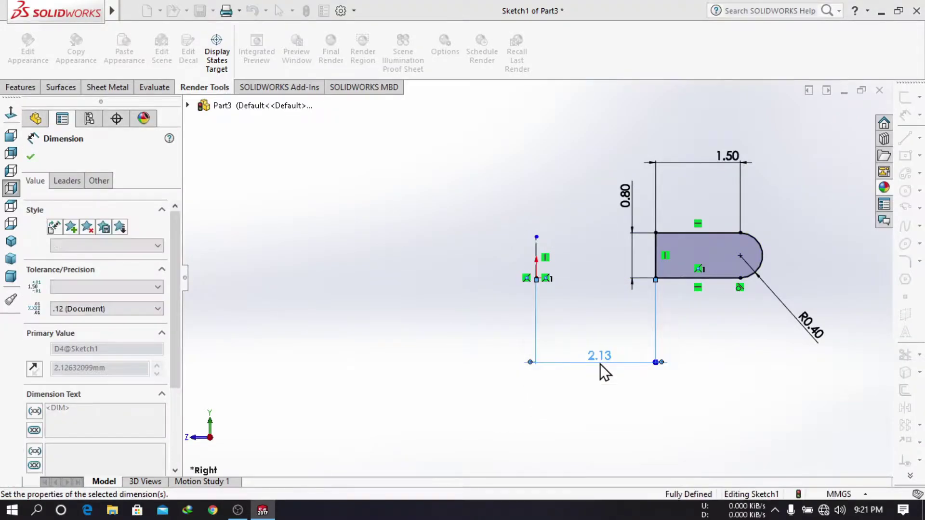
pyautogui.click(31, 157)
# - Revolve the profile about the centerline with a blind angle of 359.5 degrees to form a split ring
pyautogui.click(29, 86)
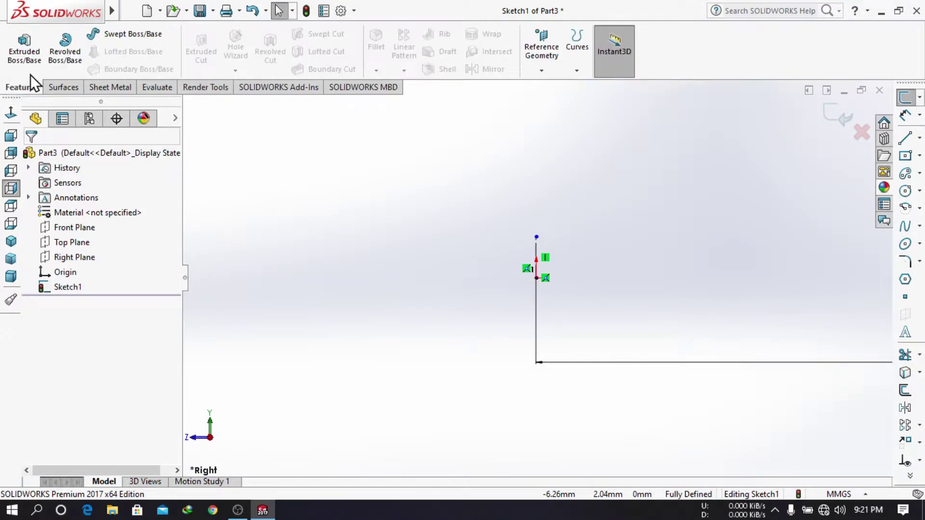
pyautogui.click(65, 51)
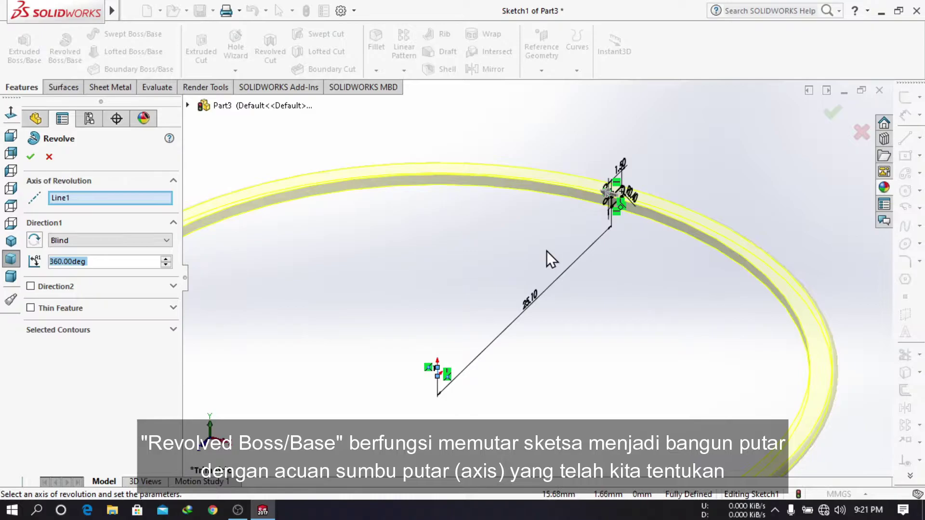
pyautogui.click(58, 262)
pyautogui.press('BackSpace')
pyautogui.press('BackSpace')
pyautogui.write('56')
pyautogui.press('BackSpace')
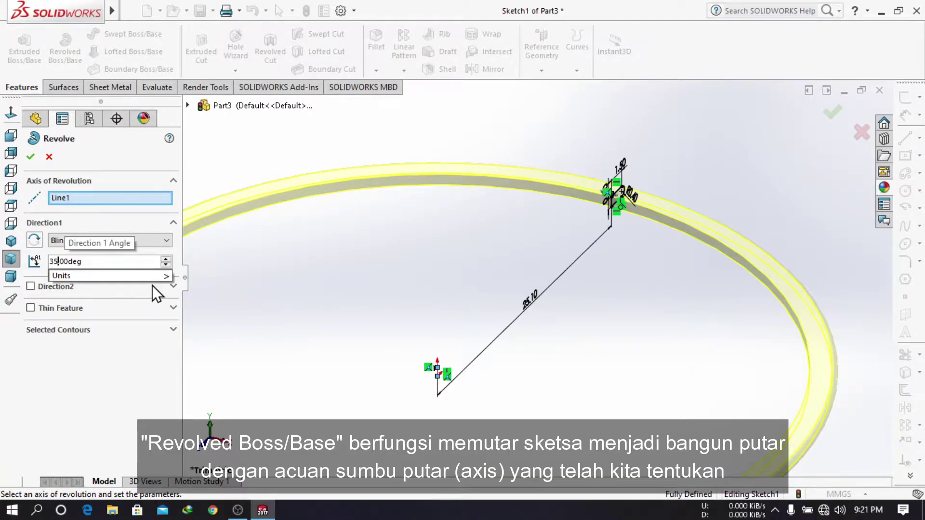
pyautogui.write('9.5')
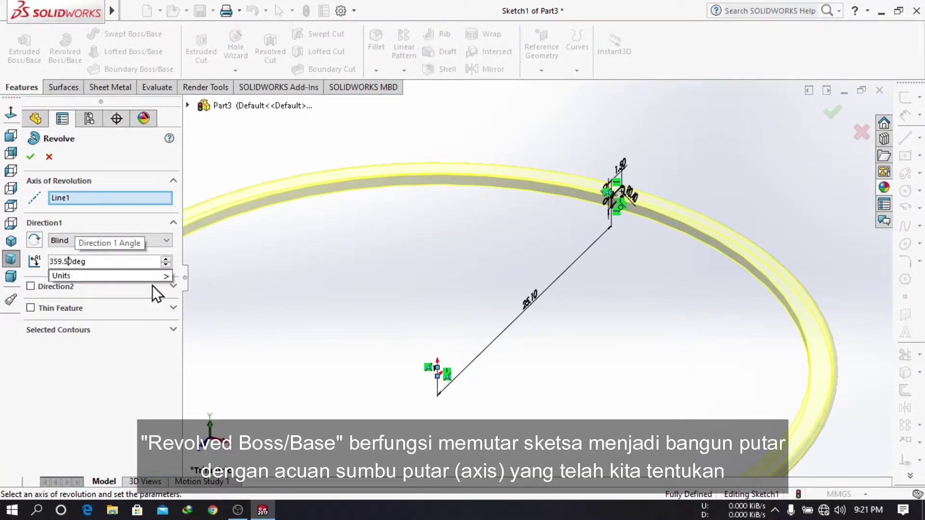
pyautogui.click(31, 156)
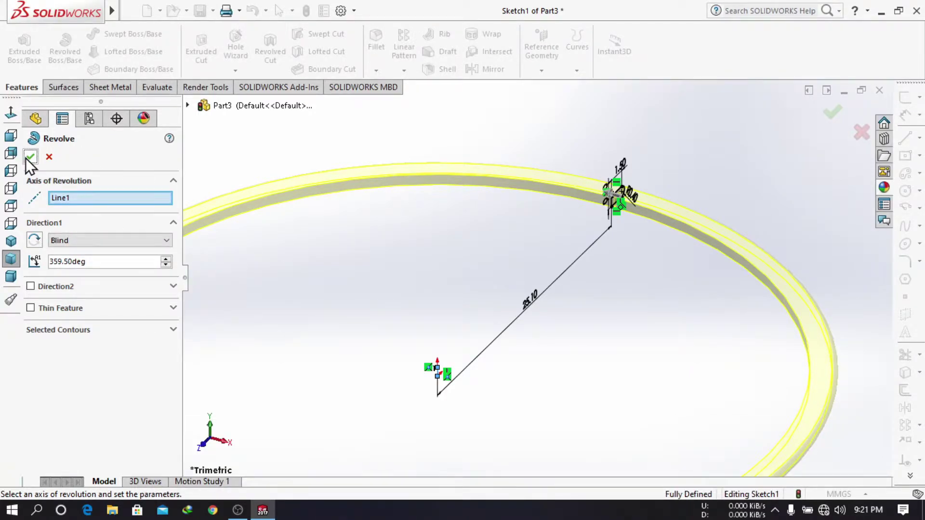
pyautogui.click(30, 157)
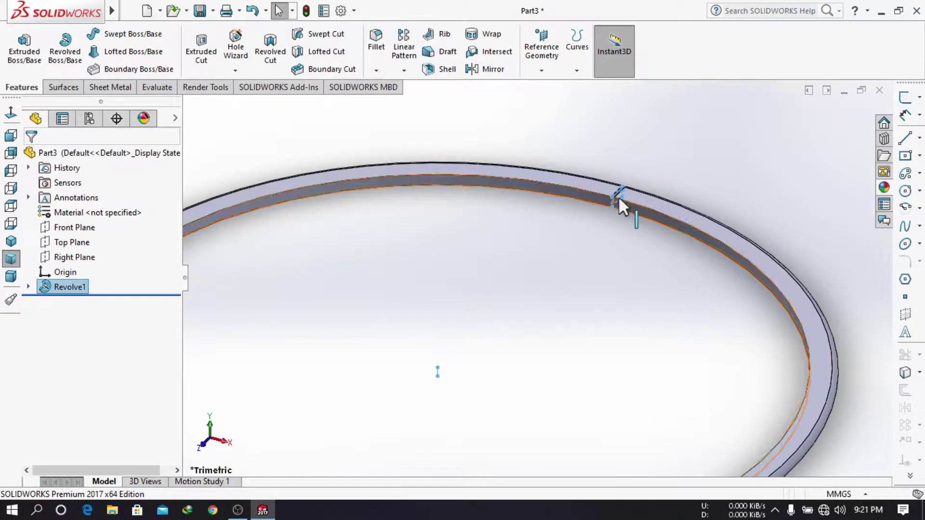
pyautogui.scroll(-3, 618, 204)
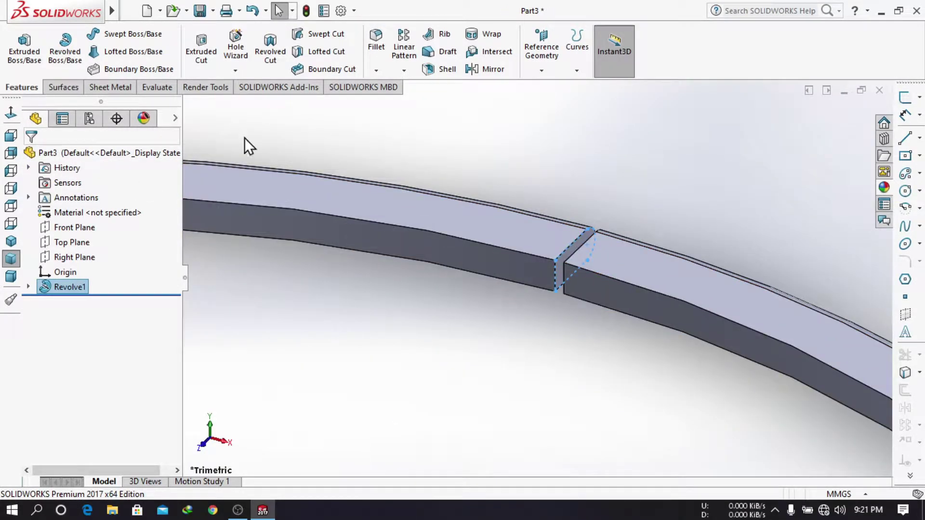
pyautogui.click(13, 240)
pyautogui.click(12, 240)
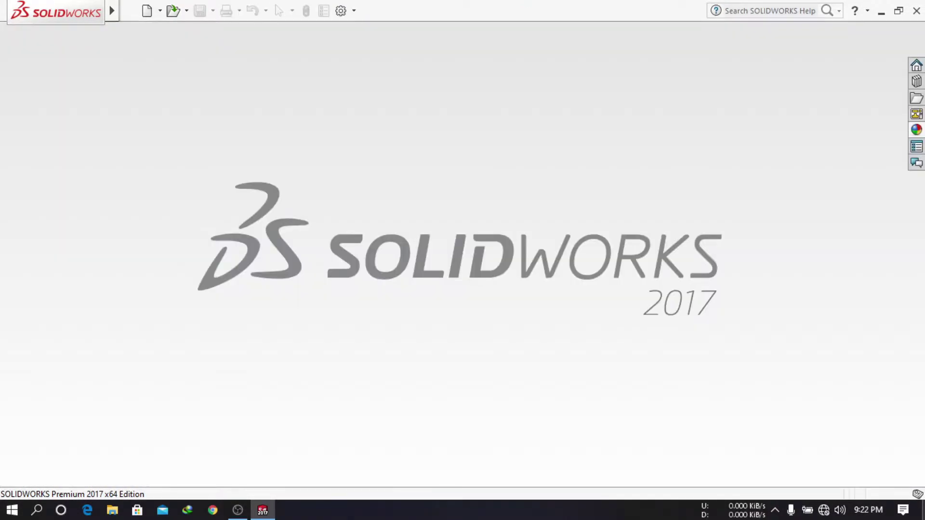
# - Create a new part document and orient the view normal to the Right Plane
pyautogui.click(147, 11)
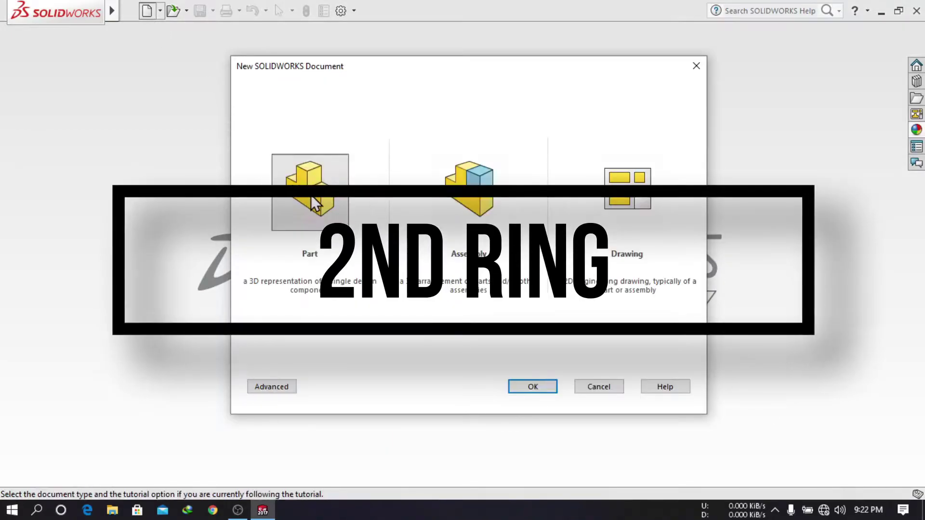
pyautogui.click(314, 202)
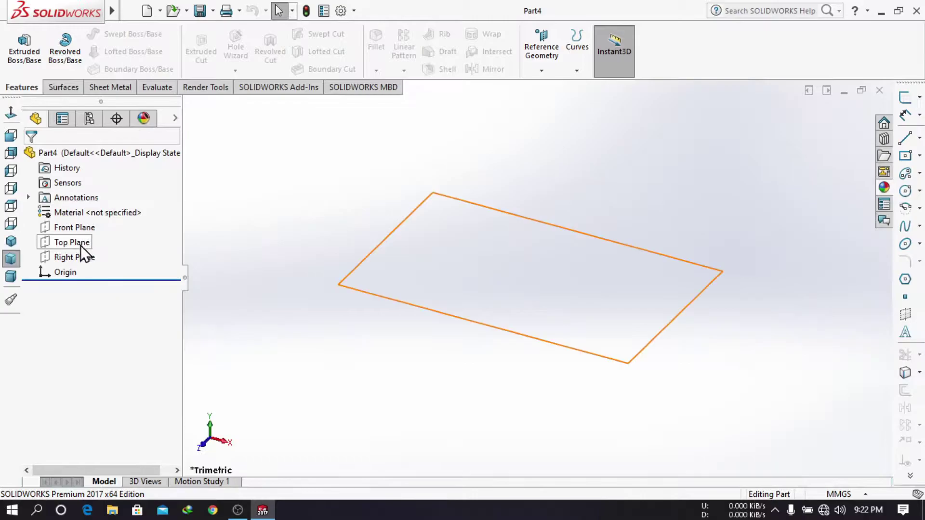
pyautogui.click(74, 258)
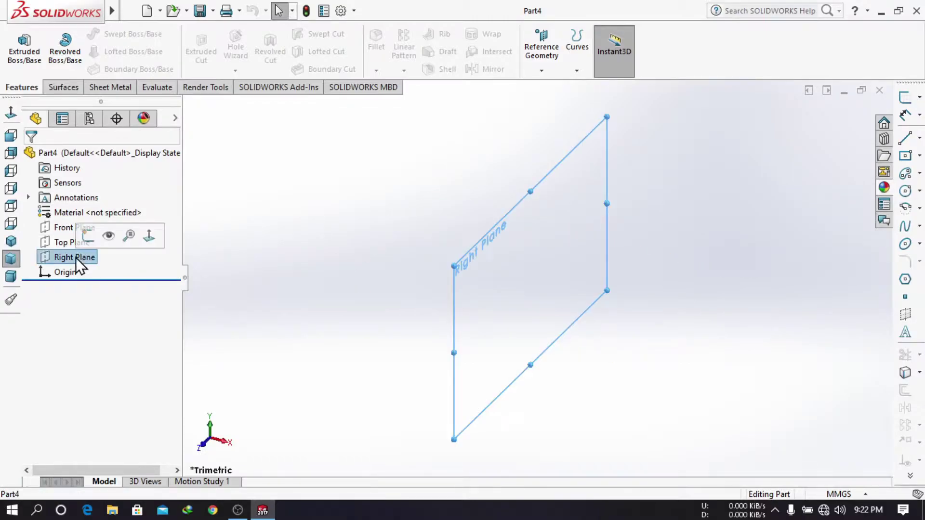
pyautogui.click(146, 242)
# - Sketch a vertical centerline on the Right Plane, running upward from the origin
pyautogui.click(920, 139)
pyautogui.click(889, 157)
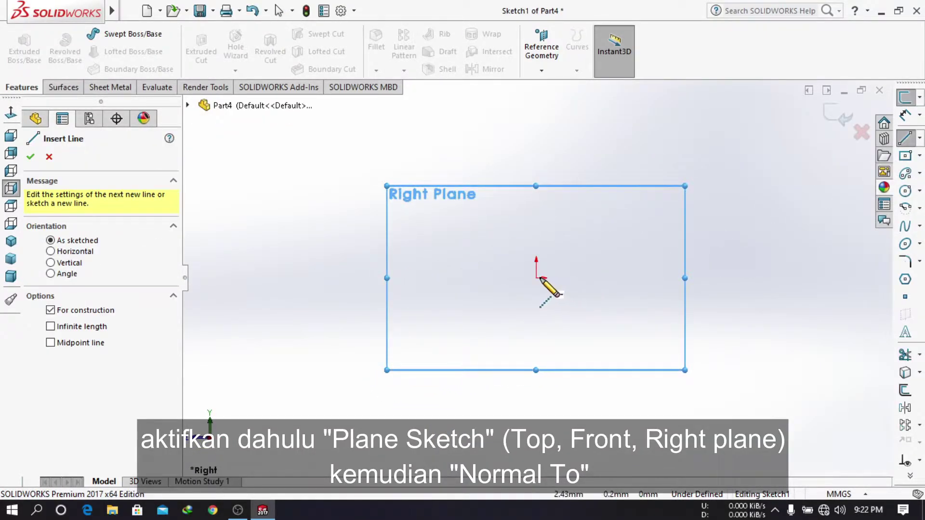
pyautogui.click(536, 278)
pyautogui.click(536, 211)
pyautogui.rightClick(606, 165)
pyautogui.click(610, 160)
# - Sketch a closed trapezoid about 39 mm high beside the centerline, with its base level with the origin and its outer side slanted
pyautogui.press('l')
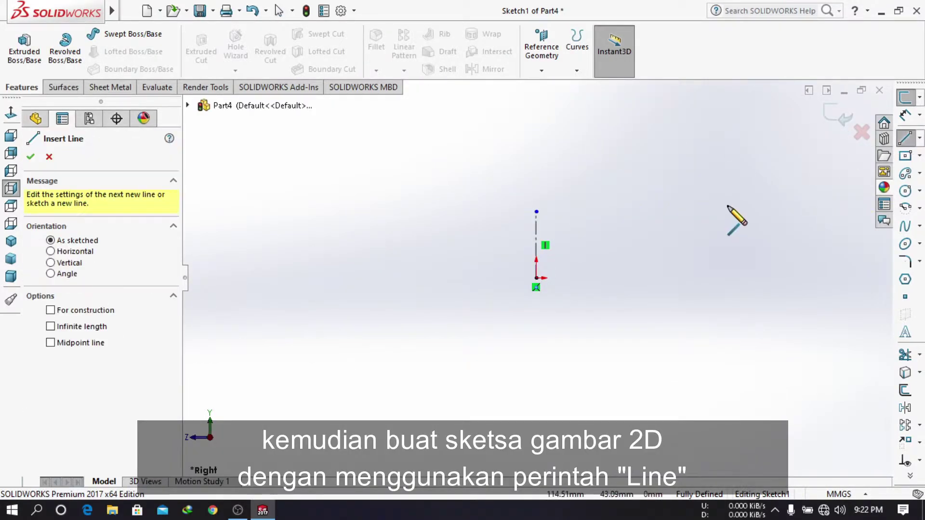
pyautogui.click(731, 211)
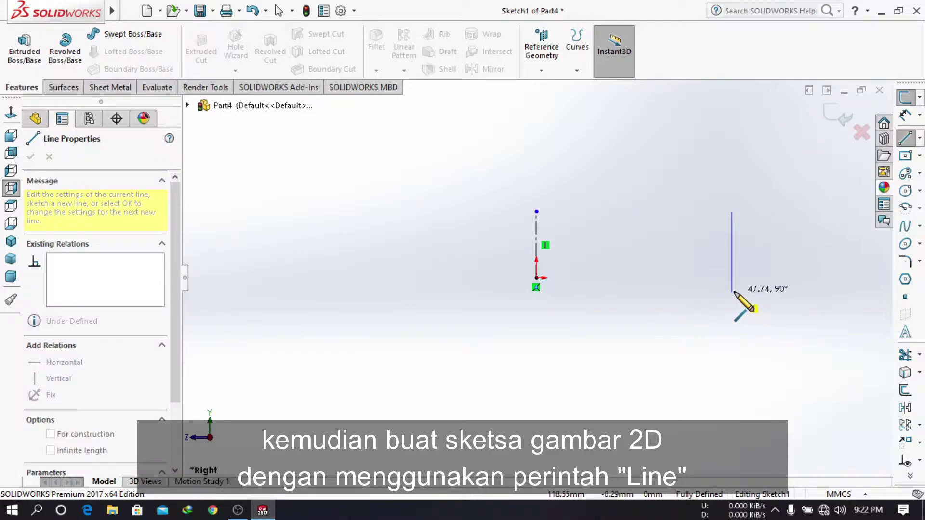
pyautogui.click(731, 278)
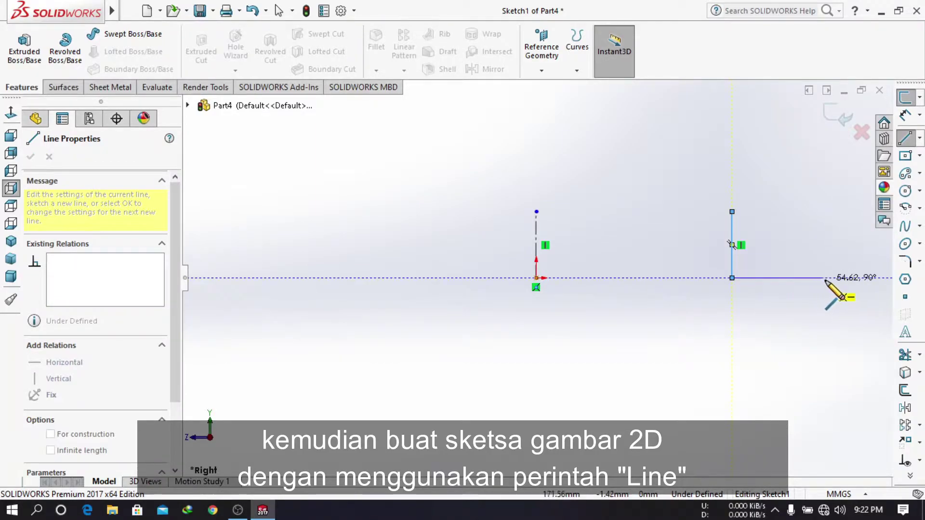
pyautogui.click(858, 278)
pyautogui.click(838, 212)
pyautogui.click(732, 211)
pyautogui.rightClick(717, 158)
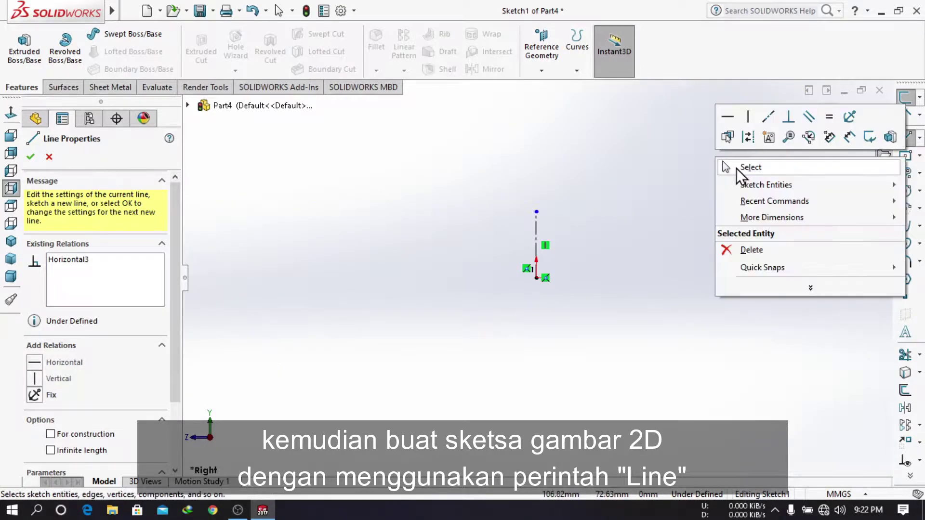
pyautogui.click(736, 166)
# - Dimension the trapezoid's vertical edge and set its height to 0.8 mm
pyautogui.click(904, 115)
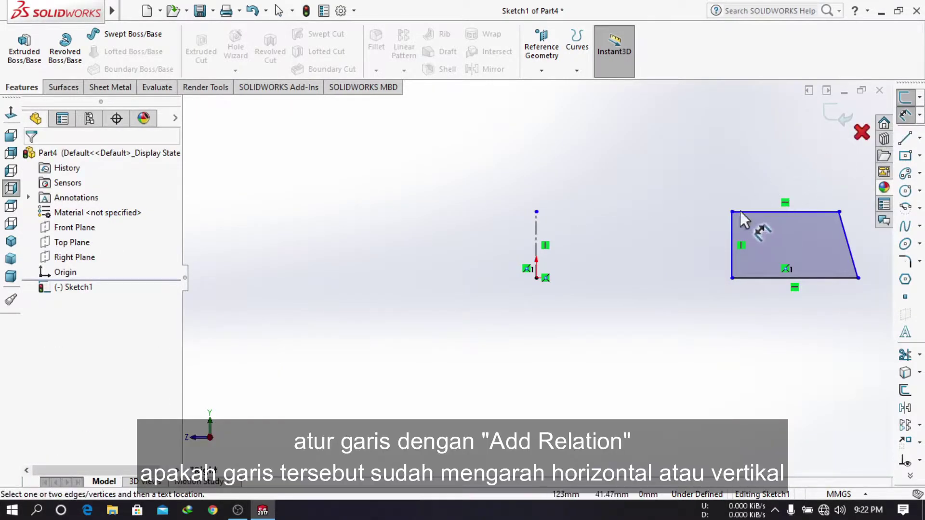
pyautogui.click(732, 235)
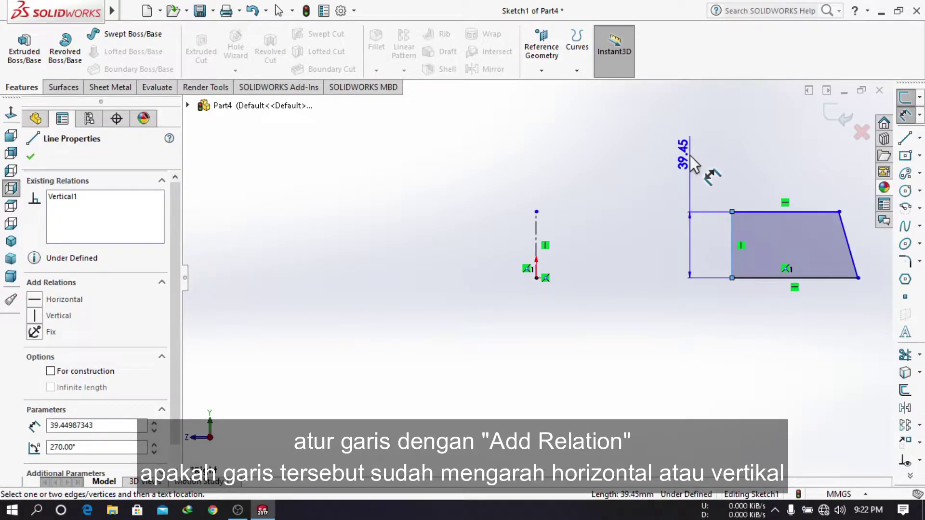
pyautogui.click(690, 155)
pyautogui.write('0.')
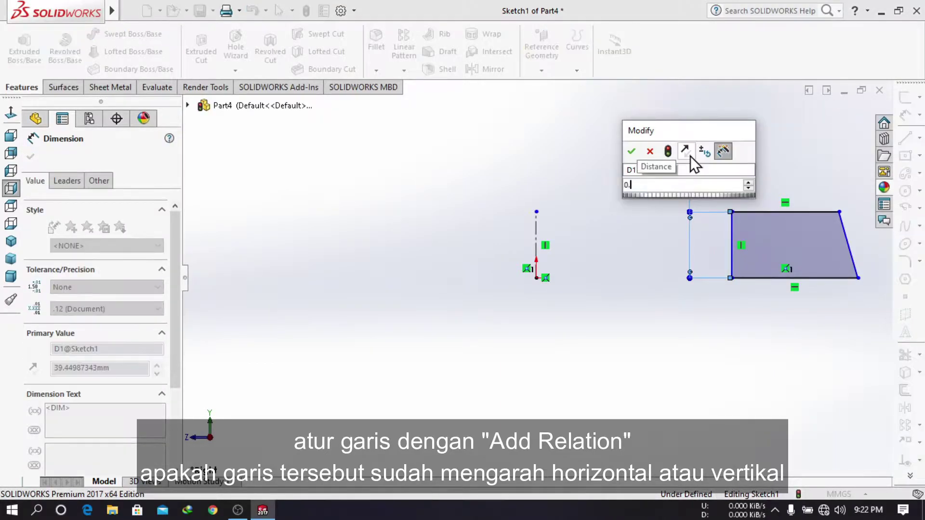
pyautogui.write('8')
pyautogui.press('Return')
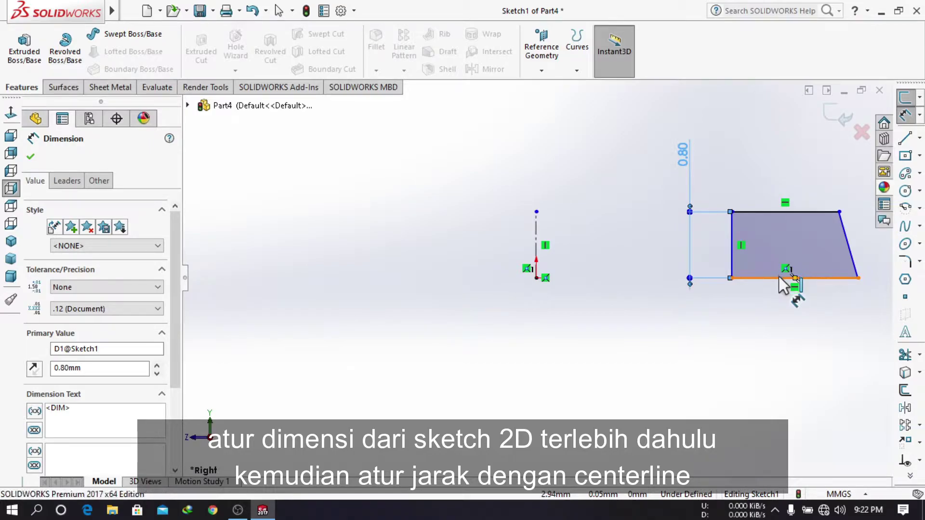
# - Dimension the trapezoid's base line and set its length to 2.15 mm
pyautogui.click(779, 275)
pyautogui.click(788, 355)
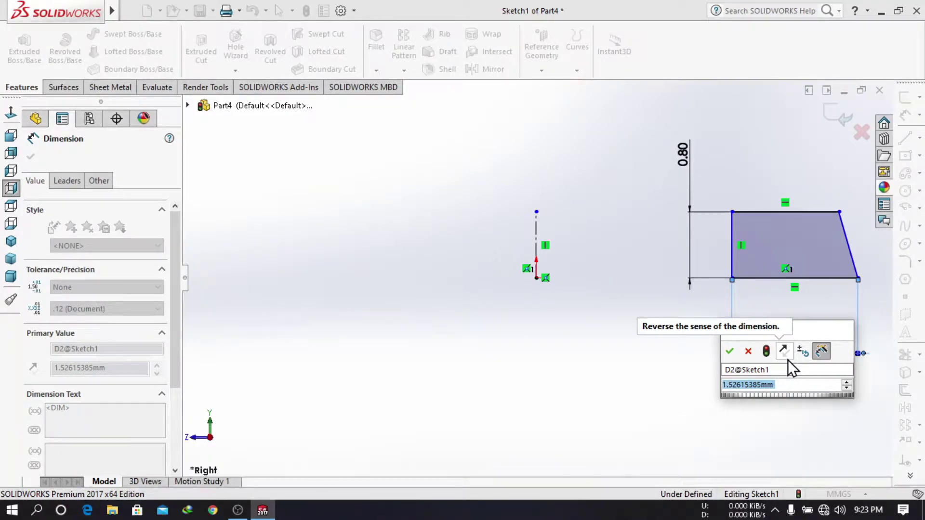
pyautogui.write('1.53')
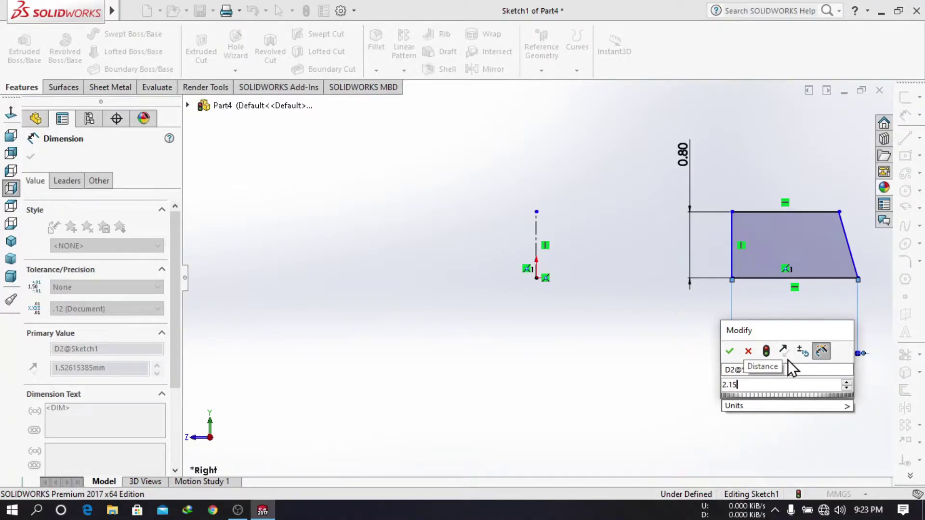
pyautogui.press('Return')
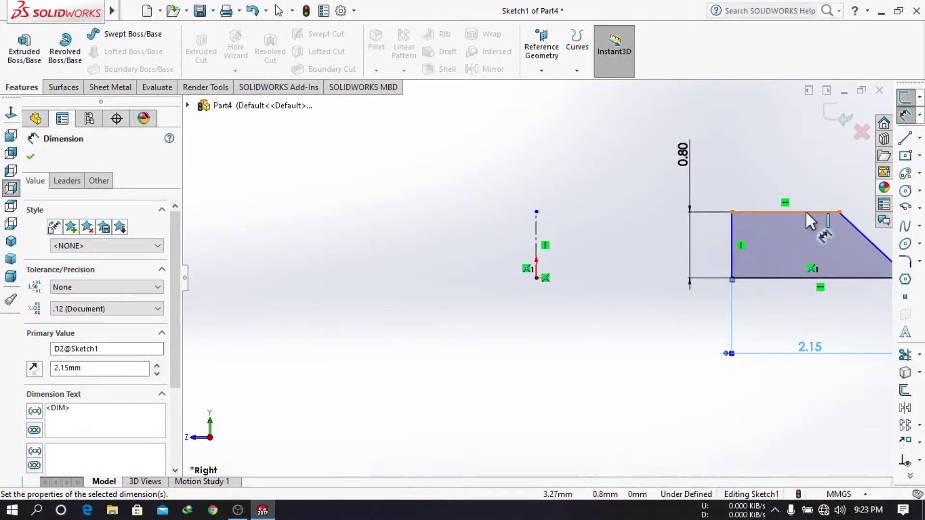
# - Dimension the trapezoid's upper horizontal edge and set its length to 1.90 mm
pyautogui.click(805, 211)
pyautogui.click(803, 164)
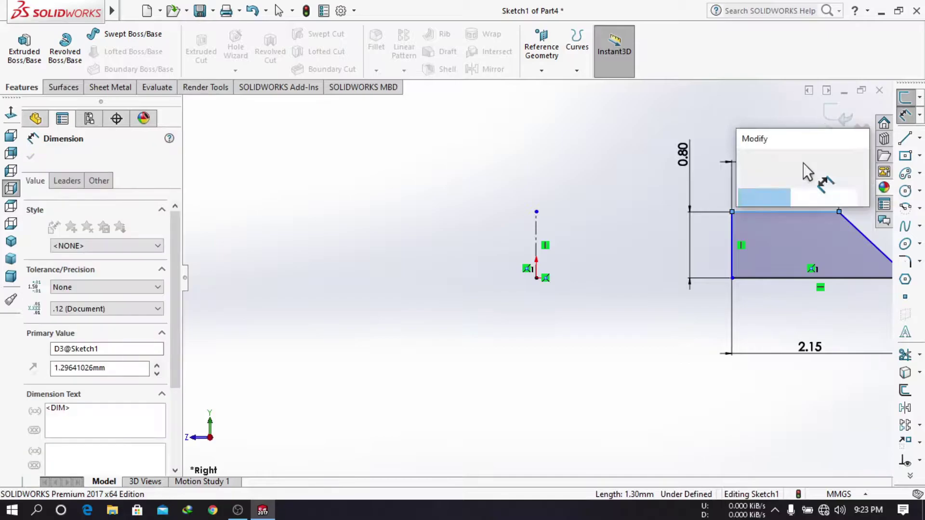
pyautogui.write('1.90')
pyautogui.press('Return')
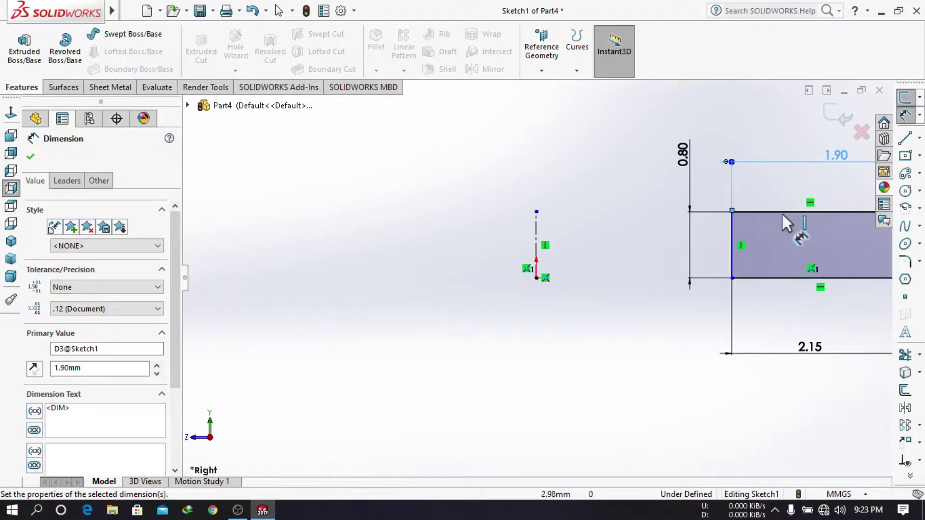
# - Dimension the distance from the trapezoid's inner vertical edge to the centerline and set it to 25.1 mm
pyautogui.click(648, 260)
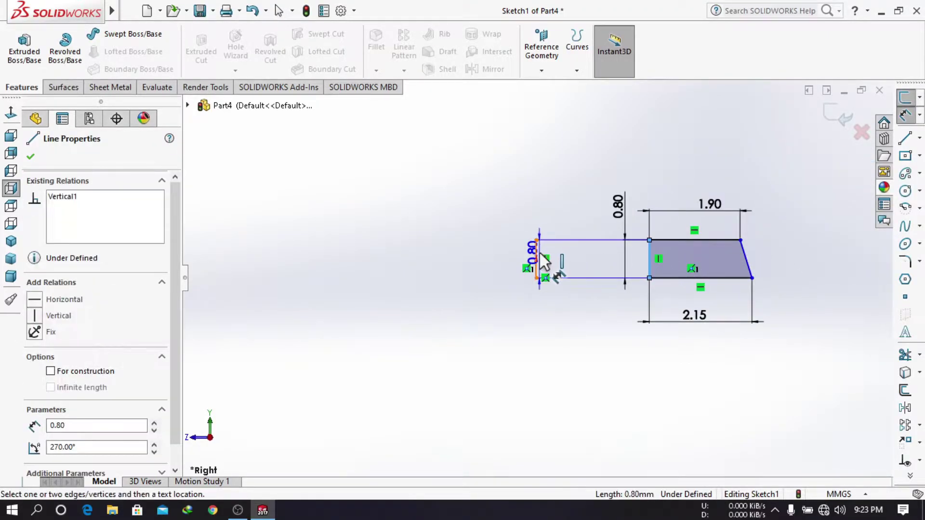
pyautogui.click(537, 251)
pyautogui.click(597, 403)
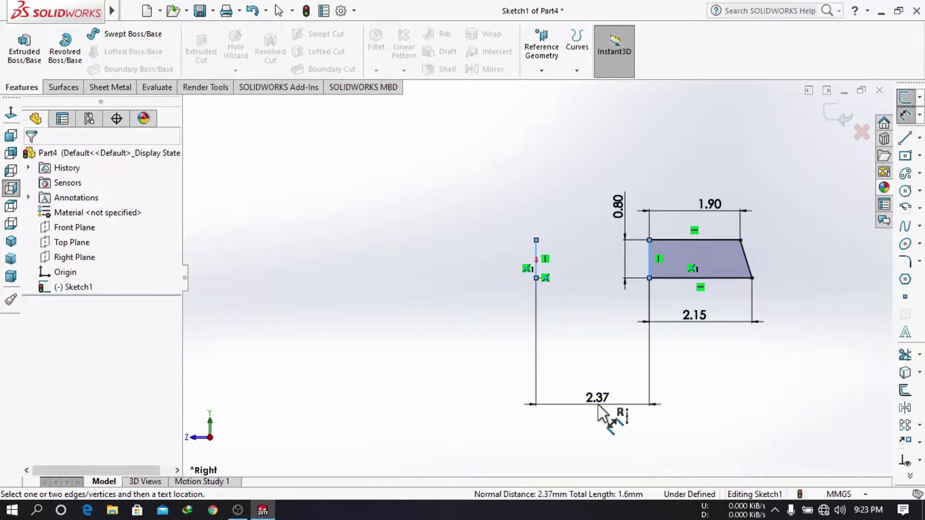
pyautogui.write('25.1')
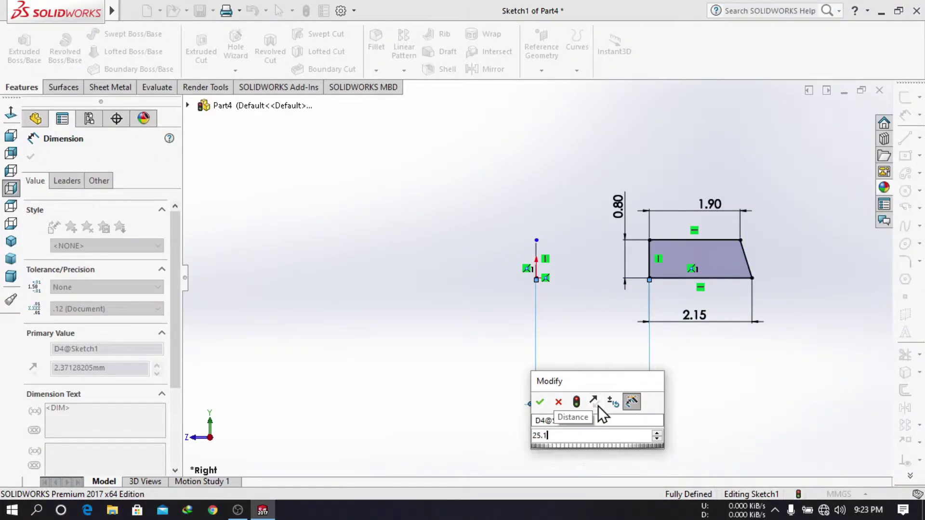
pyautogui.press('Escape')
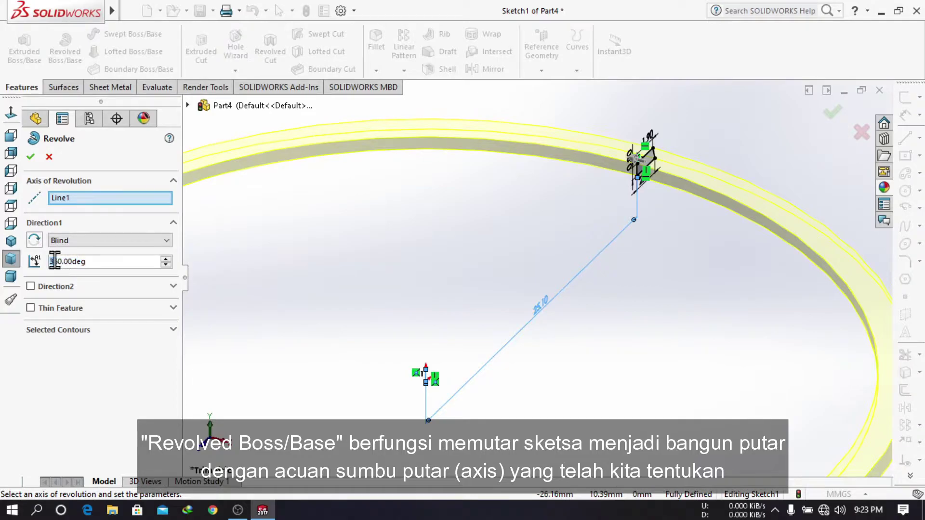
# - Revolve the trapezoid profile around the centerline through 359.5 degrees, leaving a narrow gap in the ring
pyautogui.write('35')
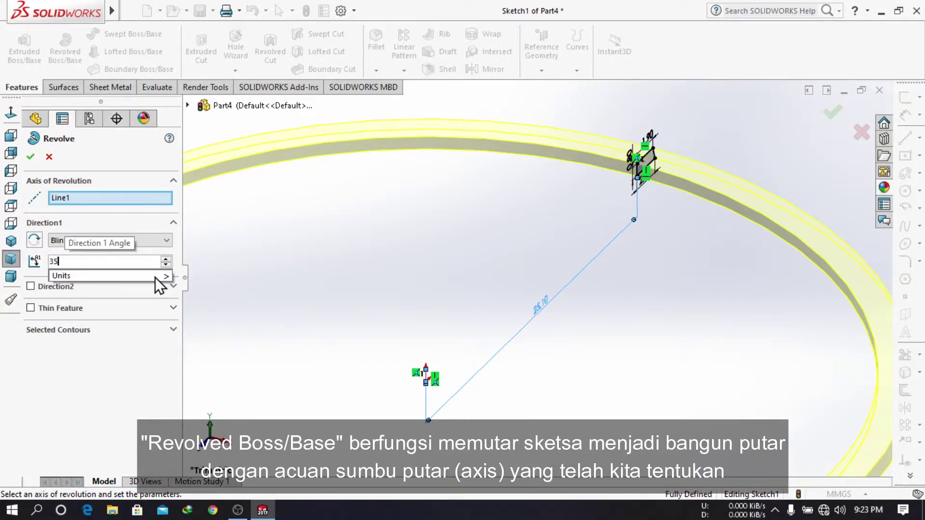
pyautogui.write('9')
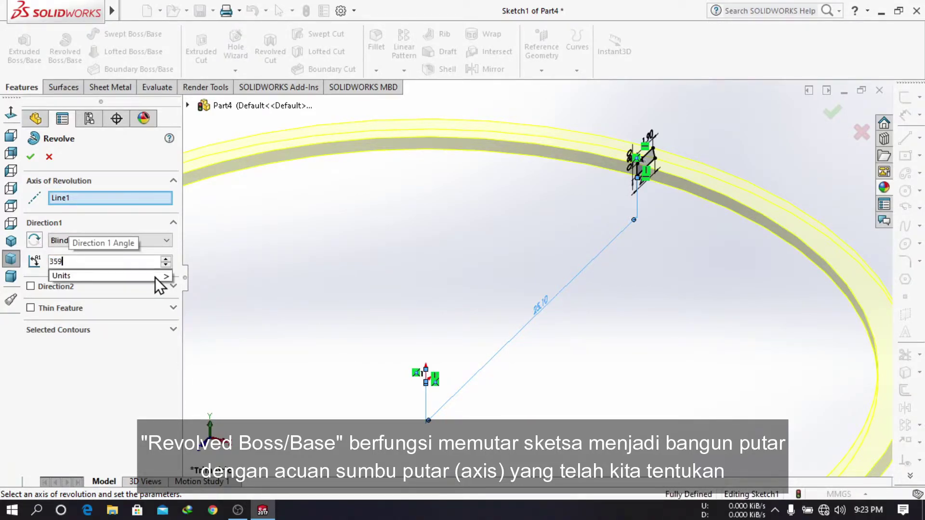
pyautogui.write('.50deg')
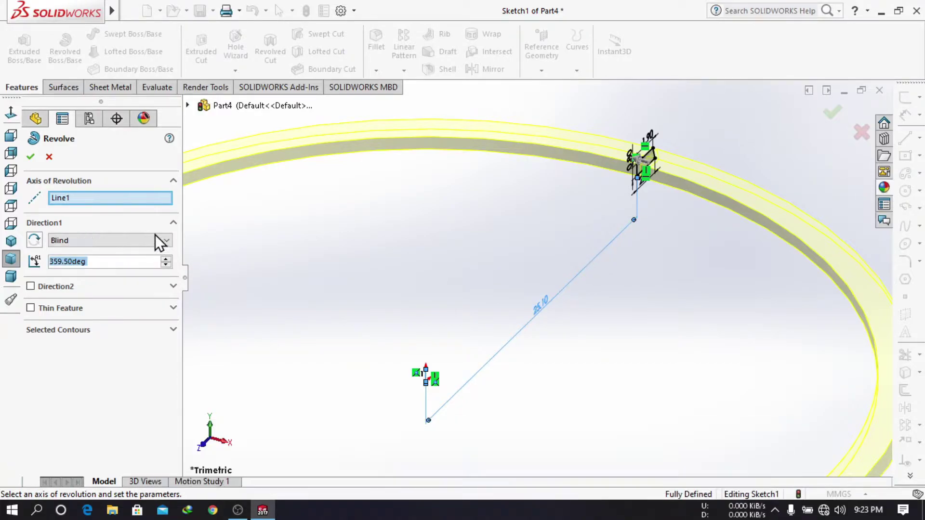
pyautogui.click(30, 157)
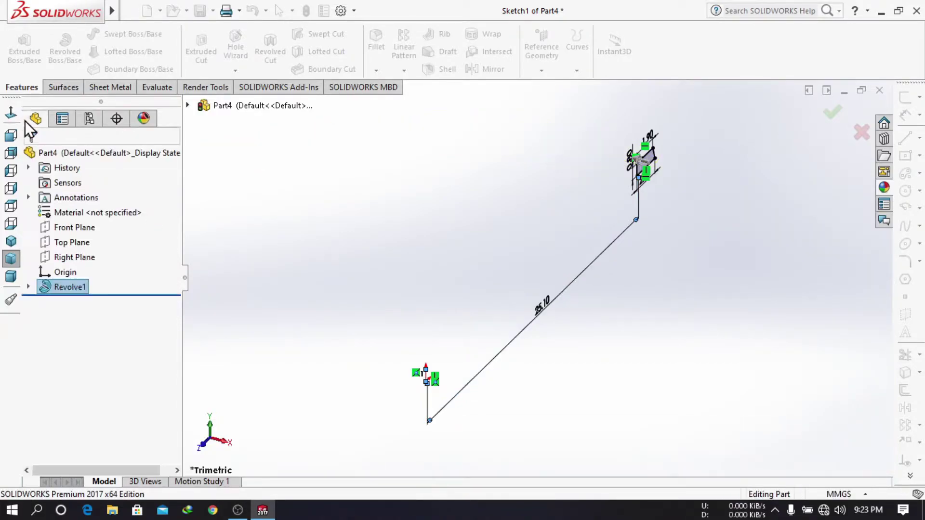
pyautogui.scroll(-5, 648, 168)
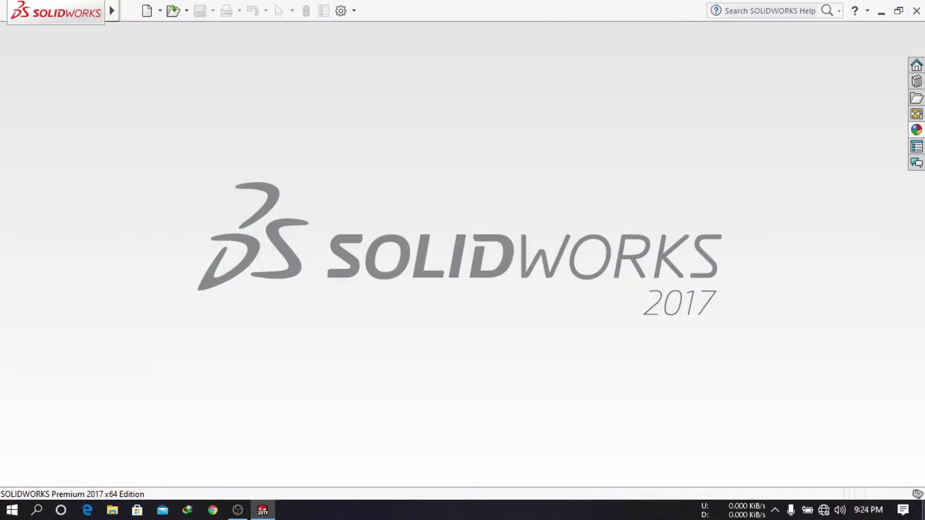
# - Start a new part and sketch a vertical centerline on the Right Plane, running upward from the origin
pyautogui.click(148, 11)
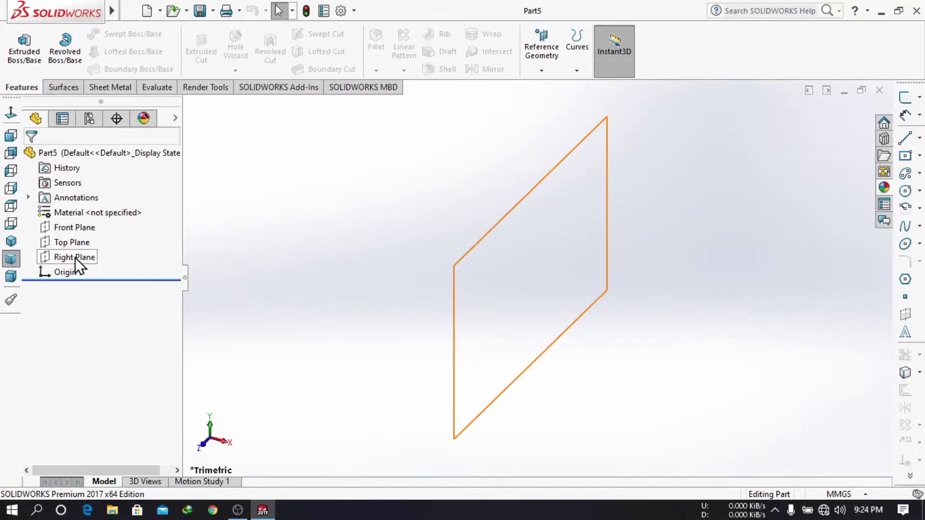
pyautogui.click(75, 258)
pyautogui.click(167, 236)
pyautogui.click(919, 138)
pyautogui.click(886, 158)
pyautogui.click(535, 278)
pyautogui.click(536, 222)
pyautogui.rightClick(612, 181)
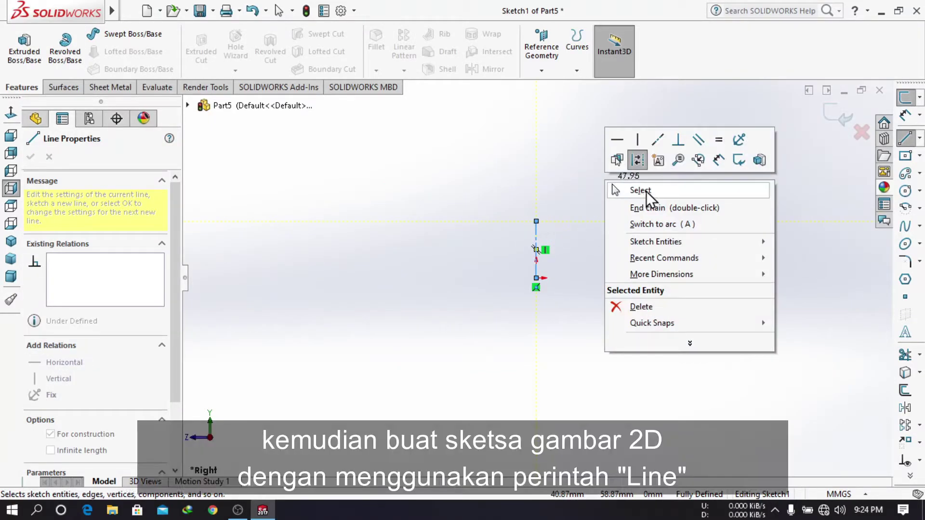
pyautogui.click(643, 191)
# - Sketch a corner rectangle about 86 mm wide beside the centerline, its base level with the origin and its top level with the centerline's end
pyautogui.click(919, 156)
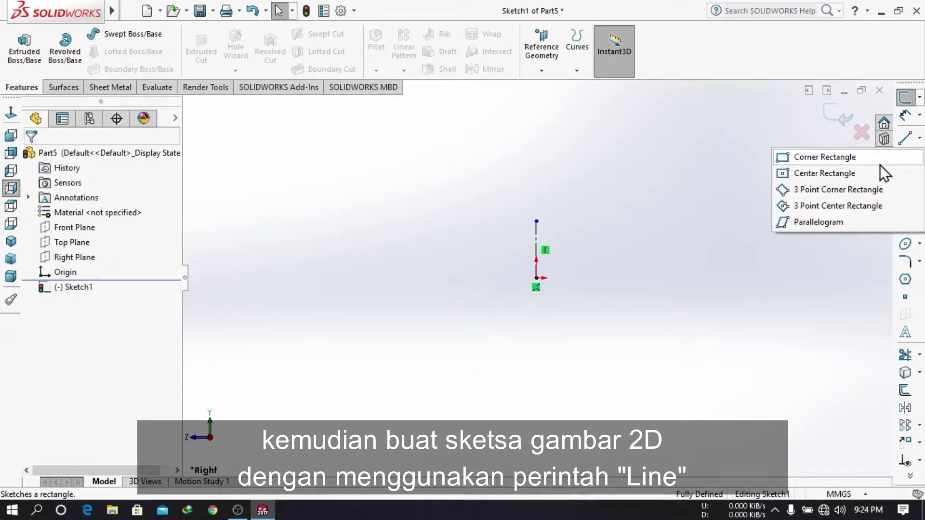
pyautogui.click(858, 158)
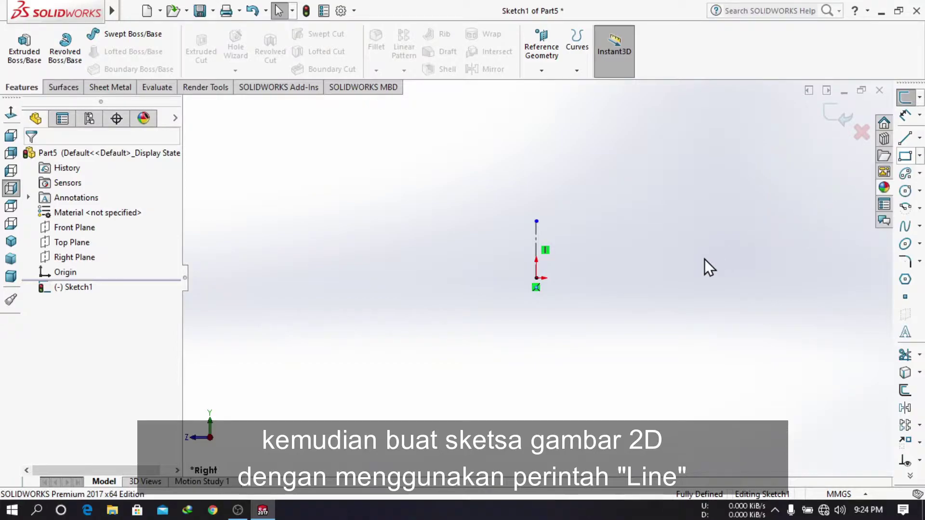
pyautogui.click(700, 278)
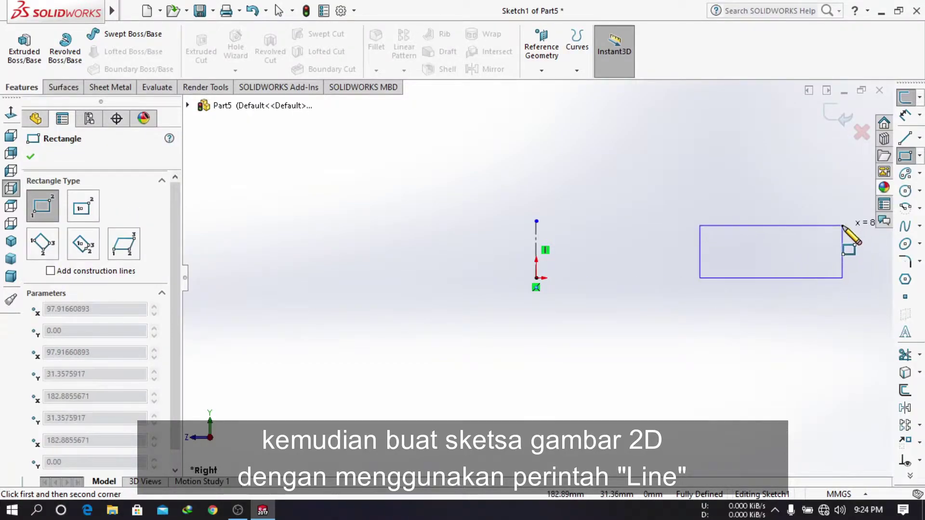
pyautogui.click(844, 221)
pyautogui.rightClick(786, 151)
pyautogui.click(784, 147)
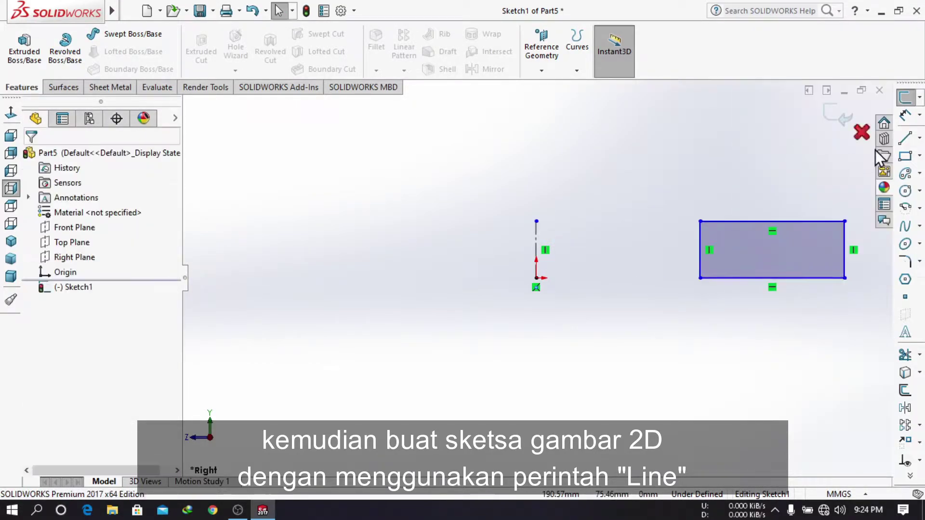
# - Dimension the rectangle's upper edge and set its width to 1.4 mm
pyautogui.click(904, 115)
pyautogui.click(755, 221)
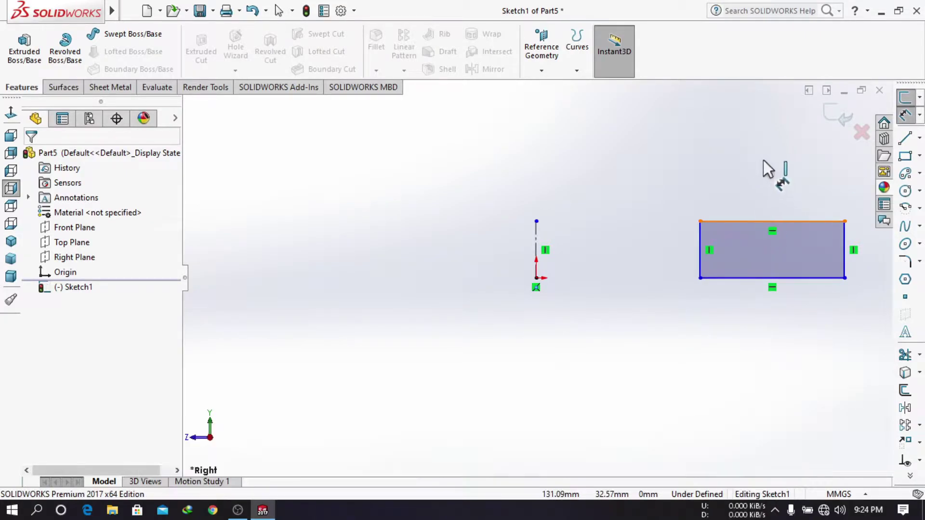
pyautogui.click(770, 157)
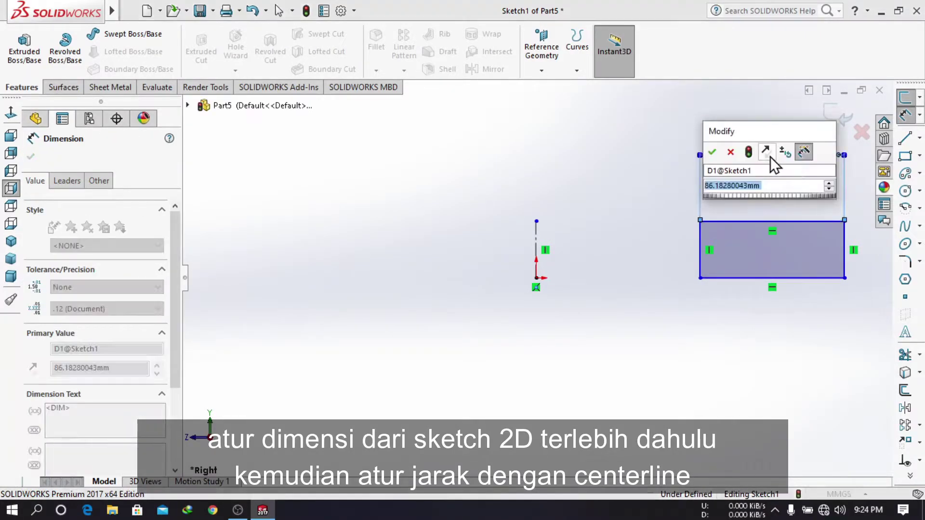
pyautogui.write('1.4')
pyautogui.press('Return')
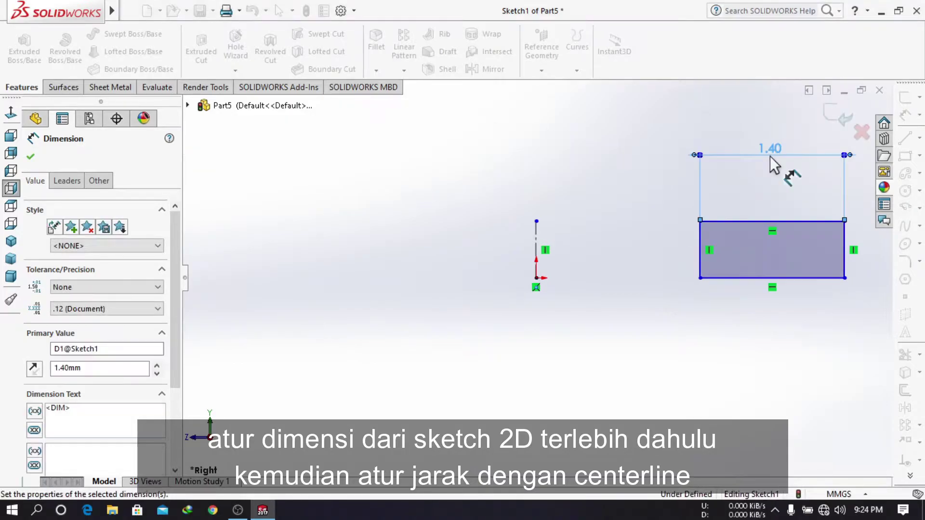
# - Dimension the rectangle's outer vertical edge and set its height to 0.4 mm
pyautogui.click(844, 253)
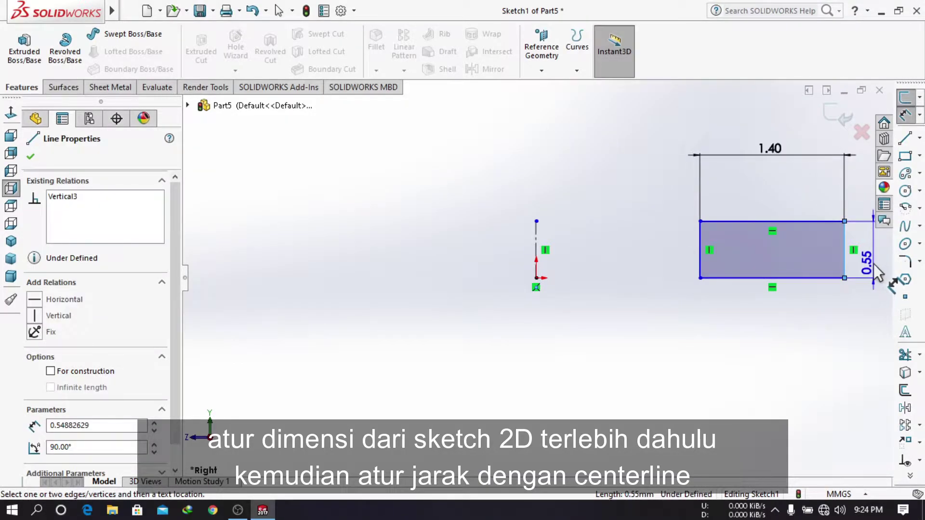
pyautogui.click(874, 264)
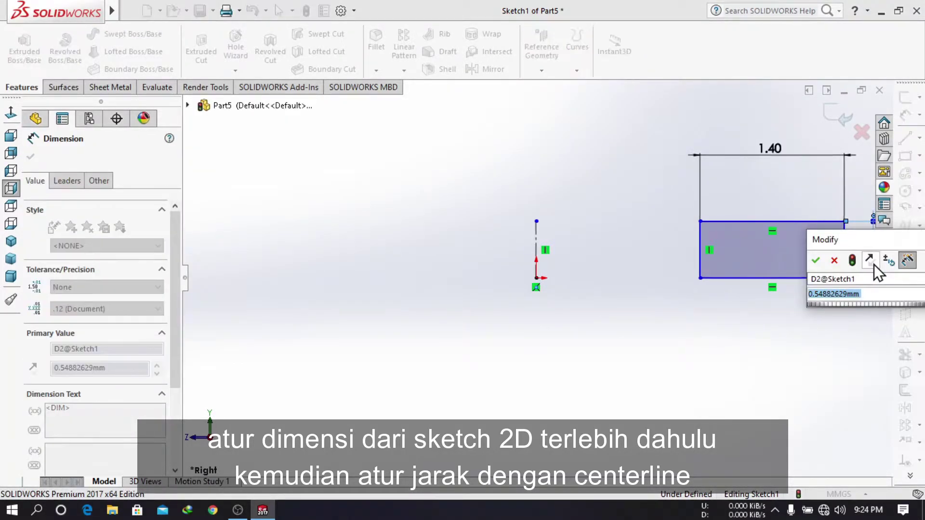
pyautogui.write('0.4')
pyautogui.press('Return')
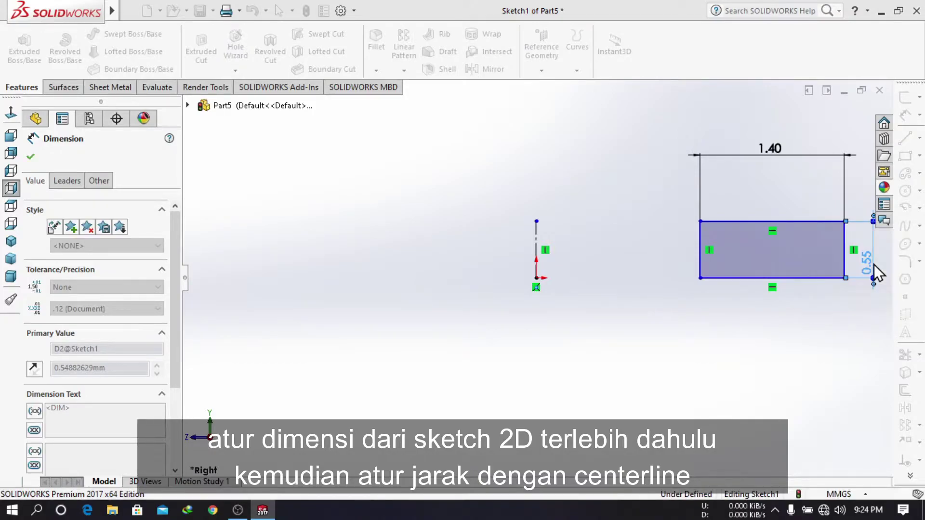
# - Dimension the distance from the rectangle's inner vertical edge to the centerline and set it to 25.7 mm
pyautogui.click(698, 238)
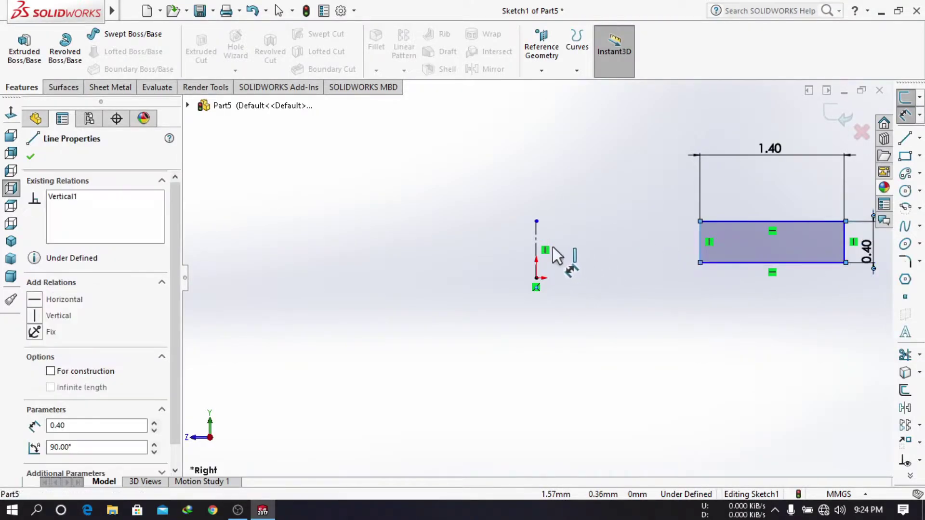
pyautogui.click(542, 251)
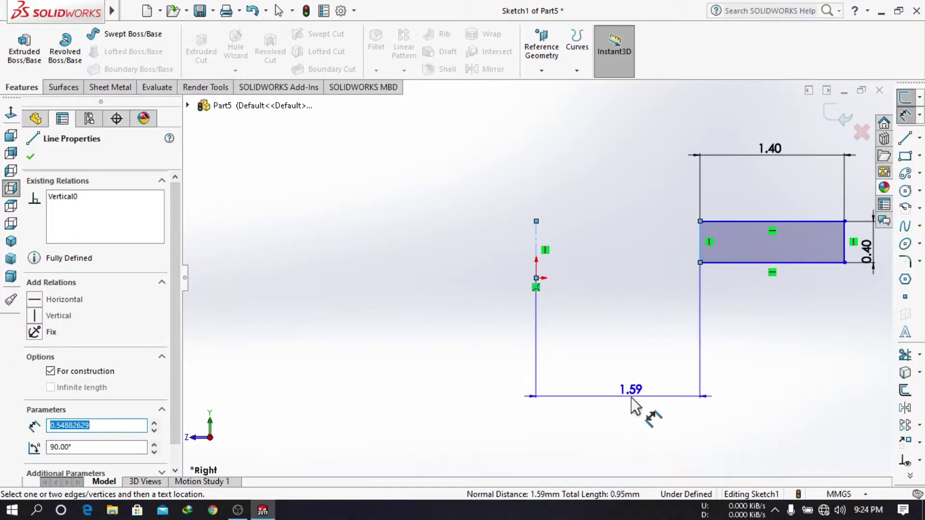
pyautogui.click(631, 397)
pyautogui.write('25.7')
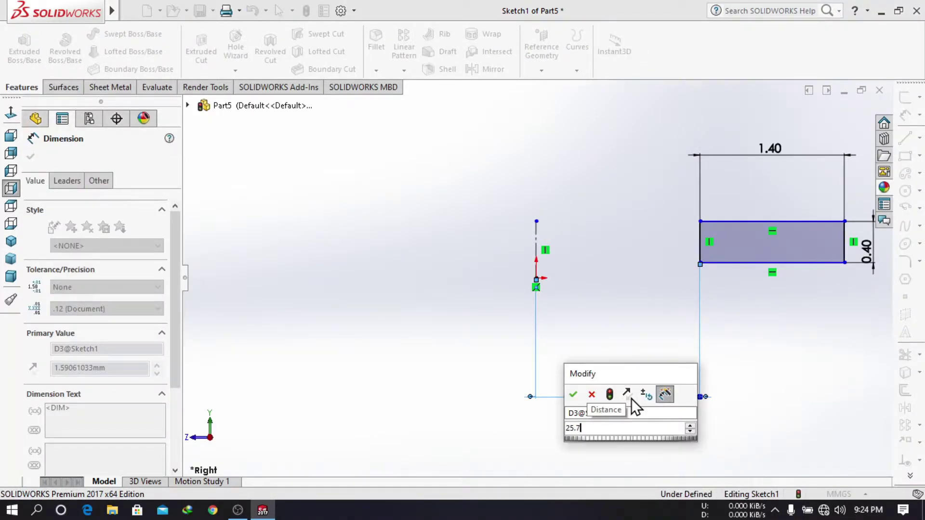
pyautogui.press('Return')
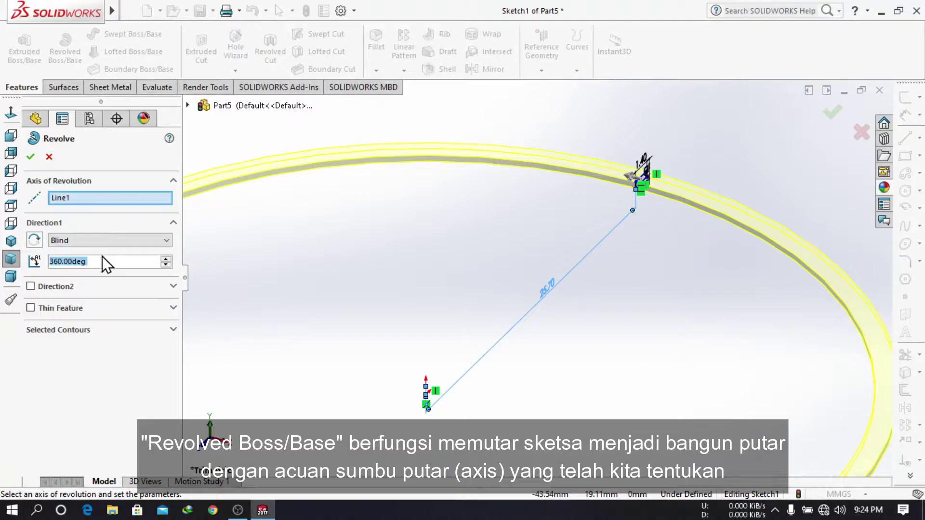
# - Revolve the rectangular profile around the centerline through 359.5 degrees to form a split ring
pyautogui.rightClick(102, 258)
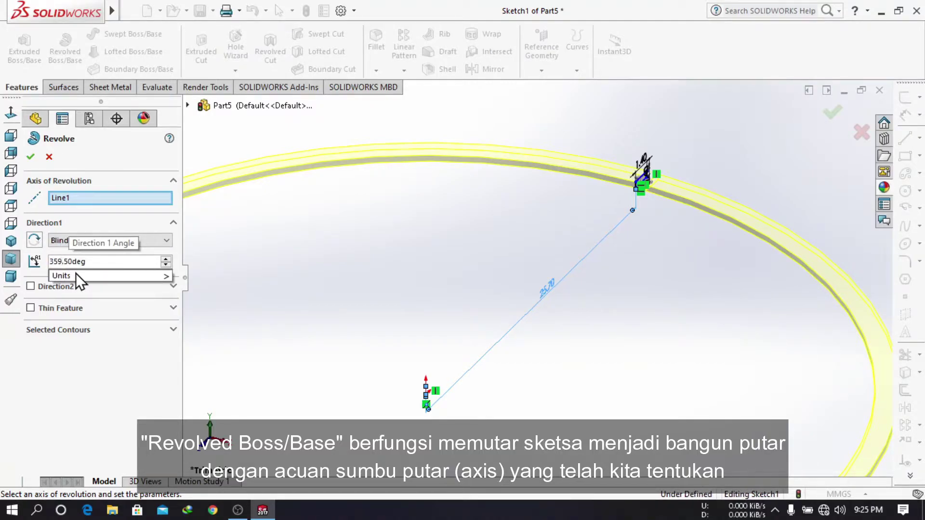
pyautogui.press('Escape')
pyautogui.click(30, 157)
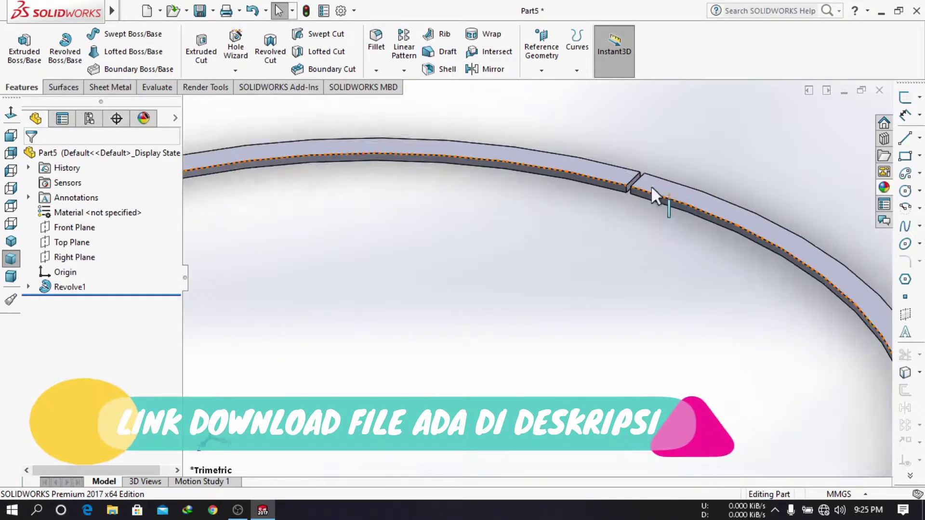
pyautogui.scroll(-5, 650, 186)
pyautogui.click(13, 240)
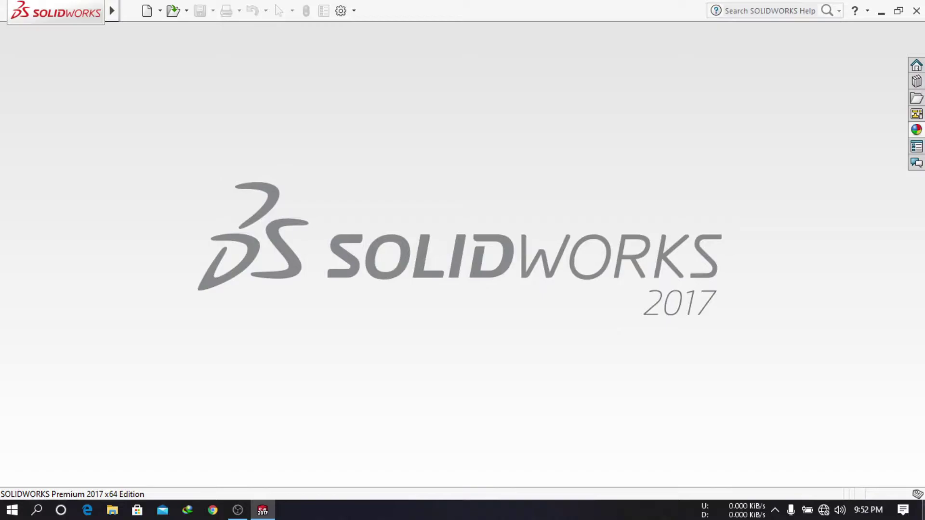
# - Create a new part and face its Right Plane for sketching
pyautogui.click(146, 10)
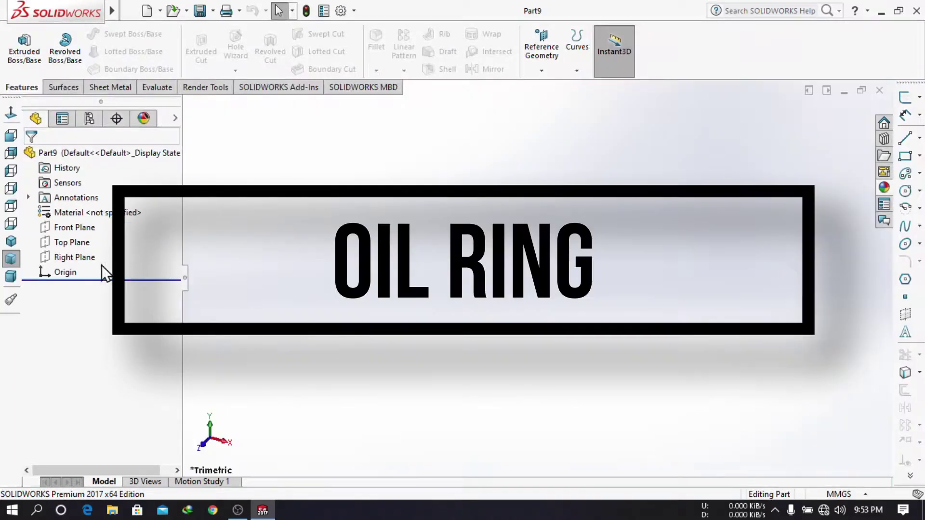
pyautogui.click(97, 259)
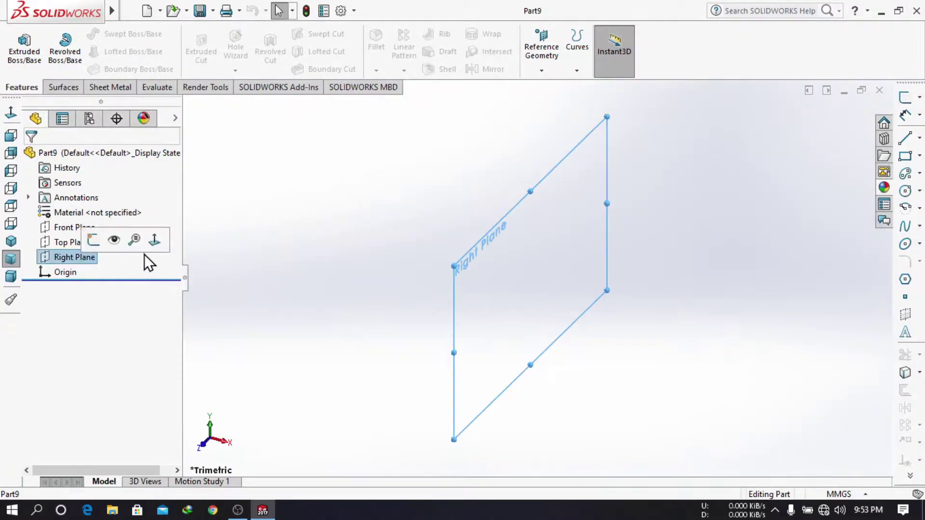
pyautogui.click(154, 240)
# - Sketch a vertical centerline about 42 mm long upward from the origin on the Right Plane
pyautogui.click(919, 138)
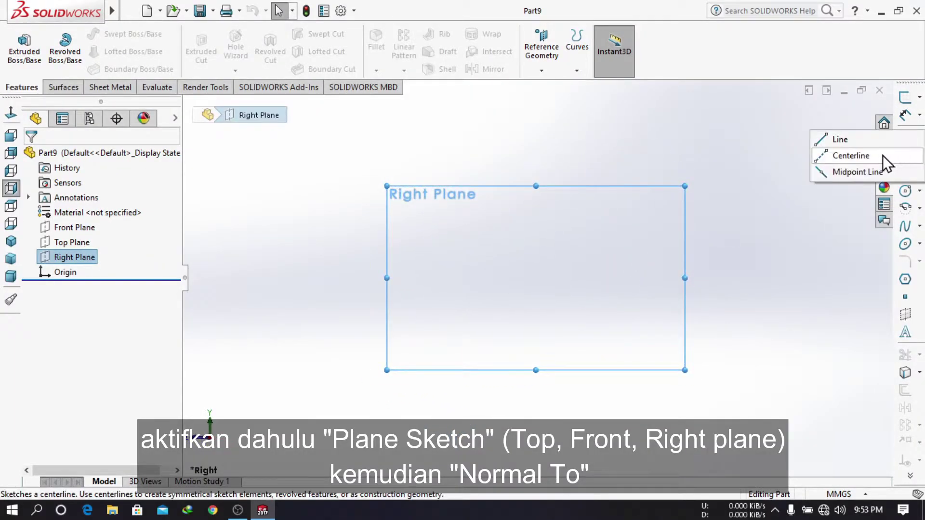
pyautogui.click(875, 159)
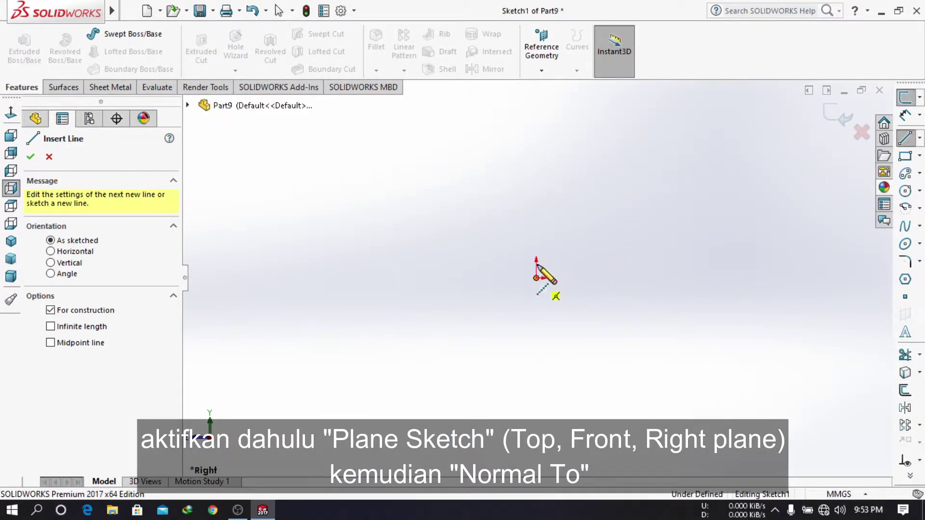
pyautogui.click(536, 278)
pyautogui.click(536, 209)
pyautogui.rightClick(574, 149)
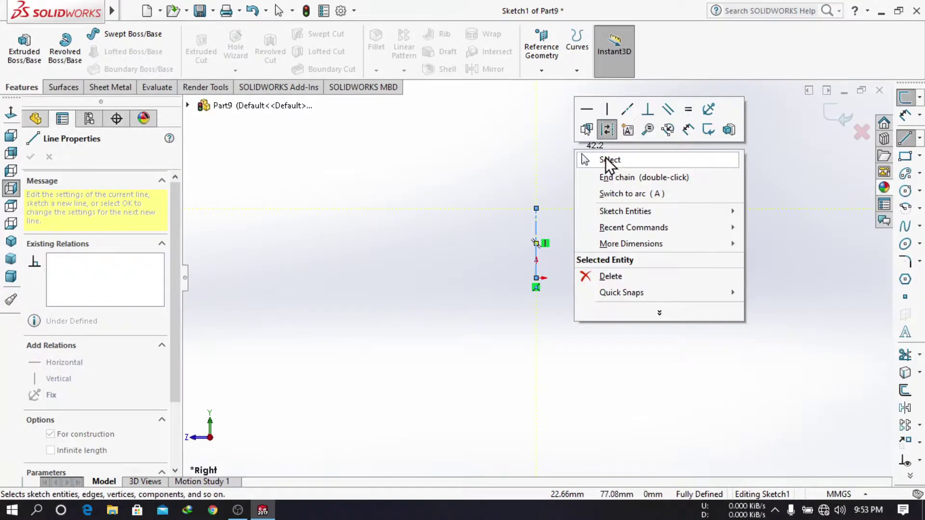
pyautogui.click(606, 160)
# - Sketch a closed sideways T-shaped profile beside the centerline, about 58 mm tall, with its narrow stem pointing away from the centerline
pyautogui.click(904, 140)
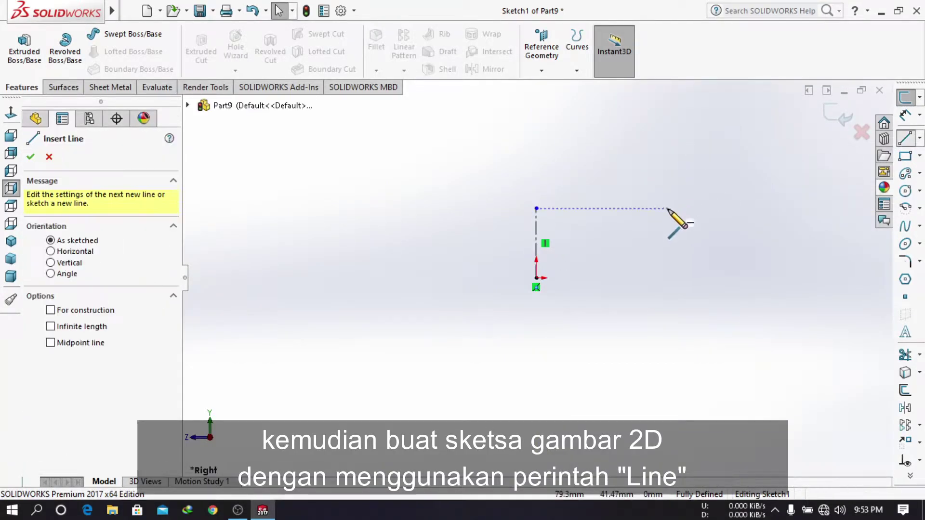
pyautogui.click(667, 209)
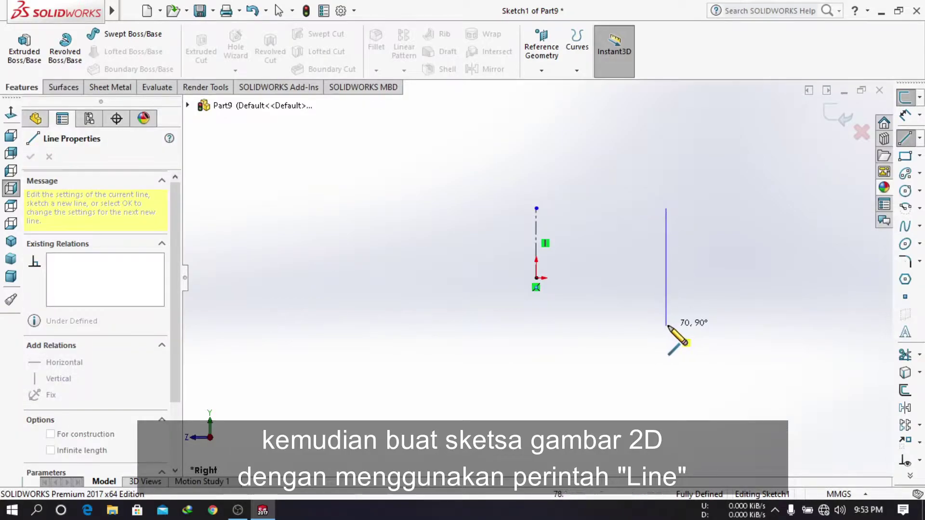
pyautogui.click(717, 305)
pyautogui.click(718, 283)
pyautogui.click(809, 282)
pyautogui.click(809, 245)
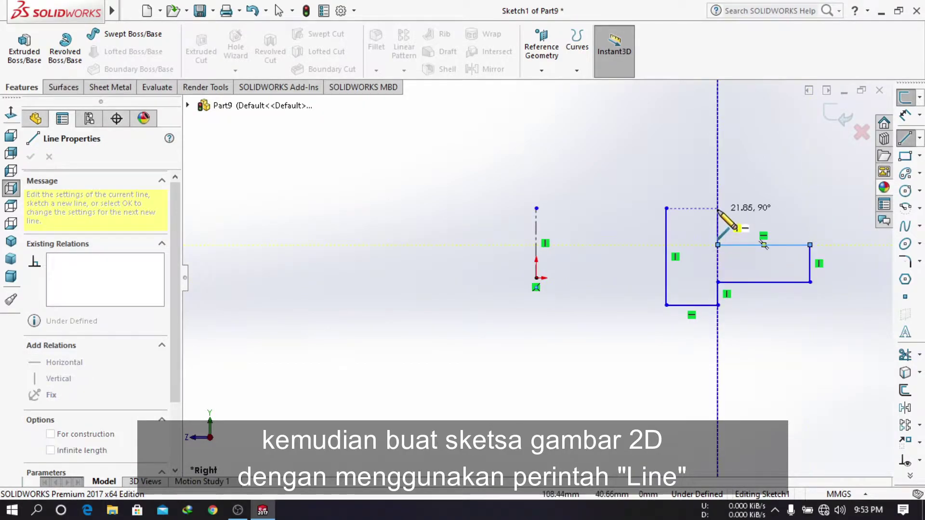
pyautogui.click(718, 245)
pyautogui.click(666, 208)
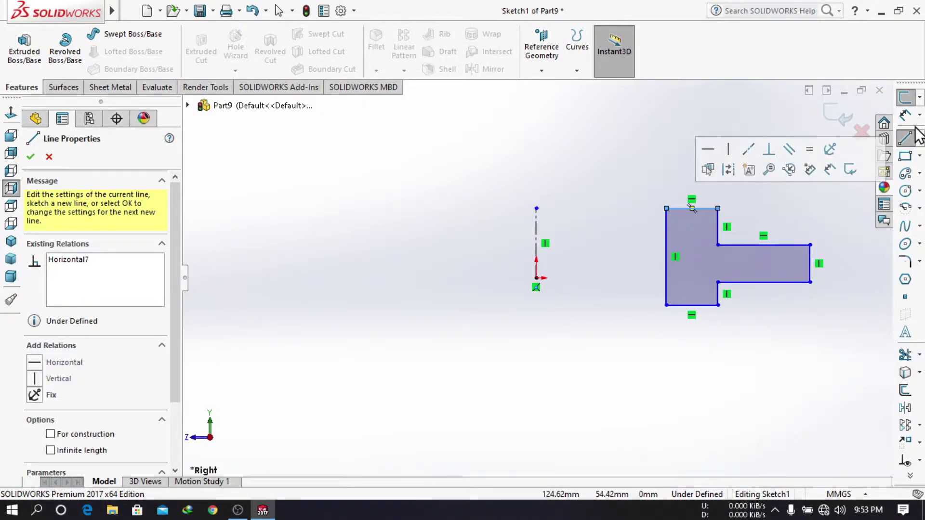
# - Dimension the profile's tall vertical edge nearest the centerline and set its height to 1.5 mm
pyautogui.click(906, 115)
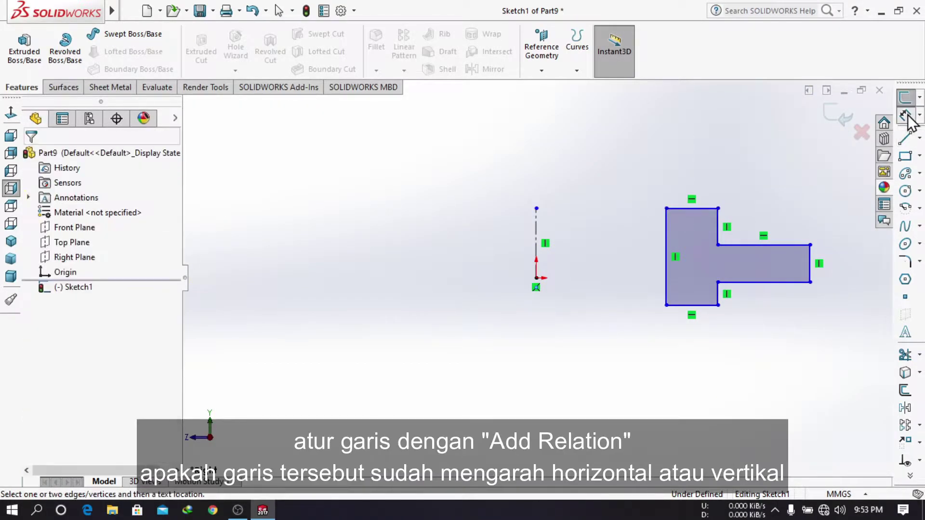
pyautogui.click(666, 238)
pyautogui.click(622, 249)
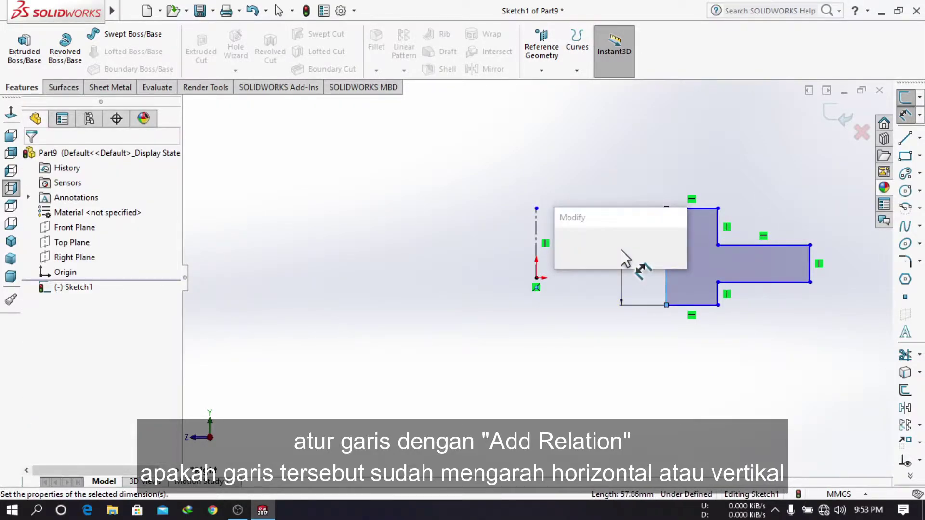
pyautogui.write('1.5')
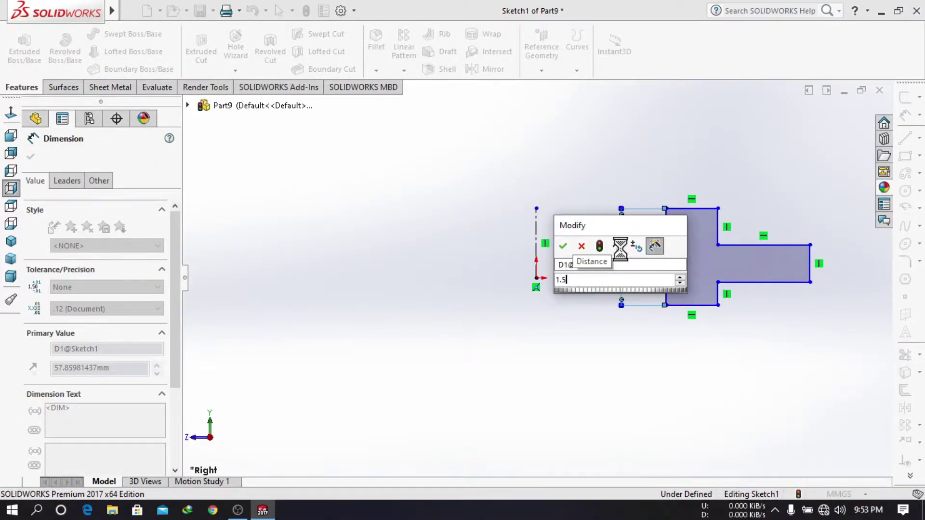
pyautogui.press('Return')
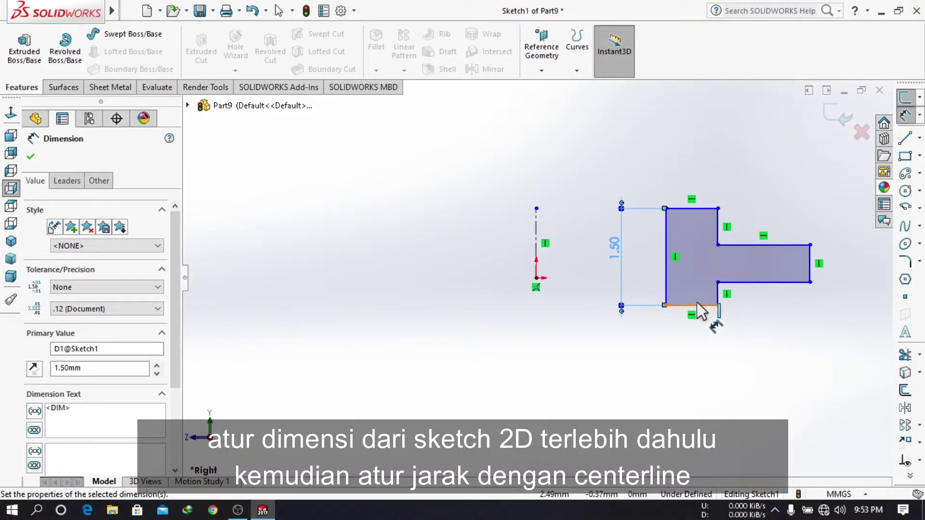
# - Dimension the lower and upper horizontal edges of the profile's tall section and set each width to 0.6 mm
pyautogui.click(697, 302)
pyautogui.click(704, 376)
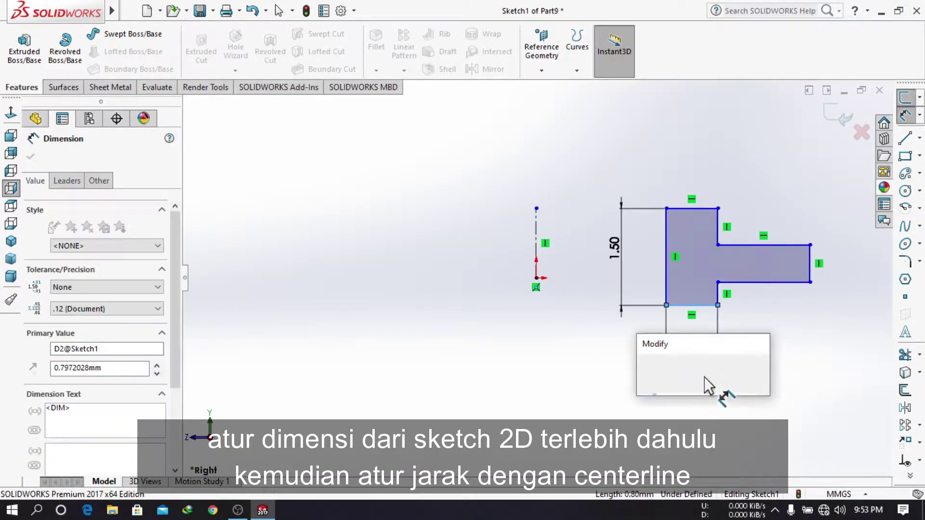
pyautogui.write('0.8')
pyautogui.press('Return')
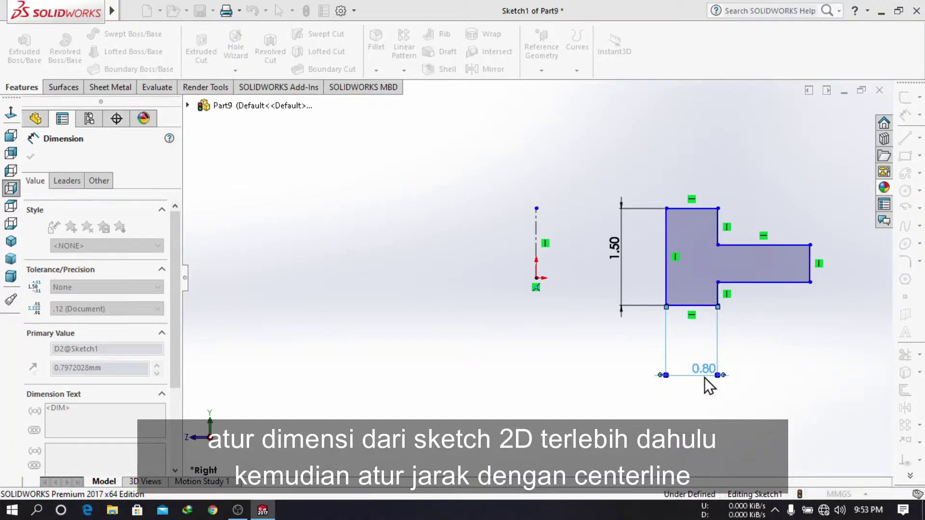
pyautogui.click(711, 207)
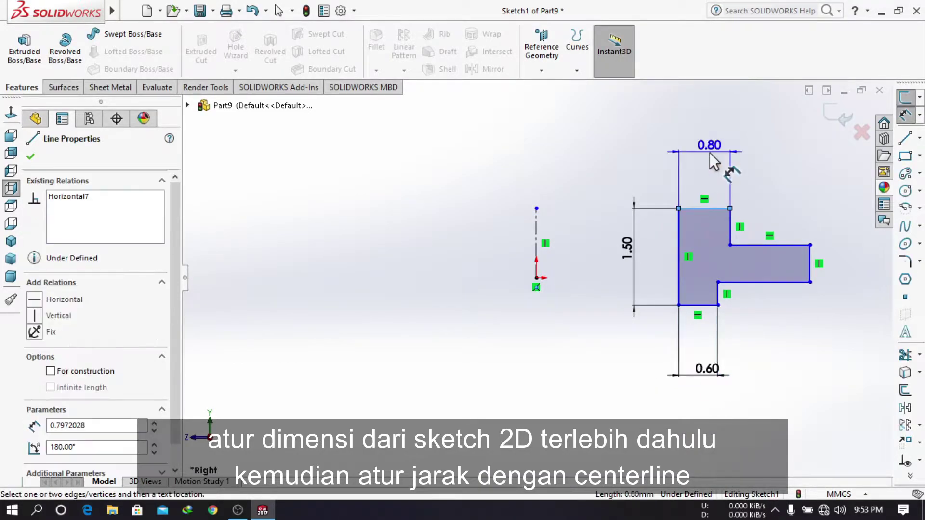
pyautogui.click(709, 152)
pyautogui.write('0.6')
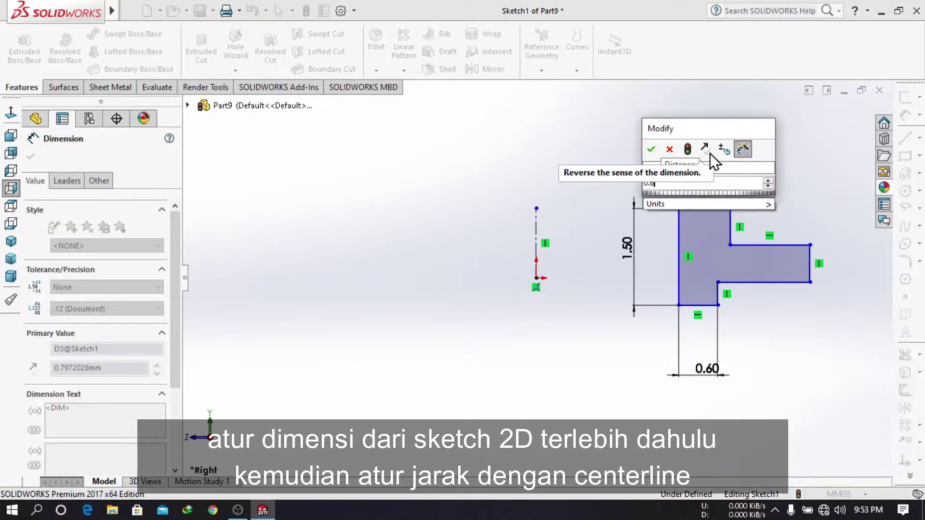
pyautogui.press('Return')
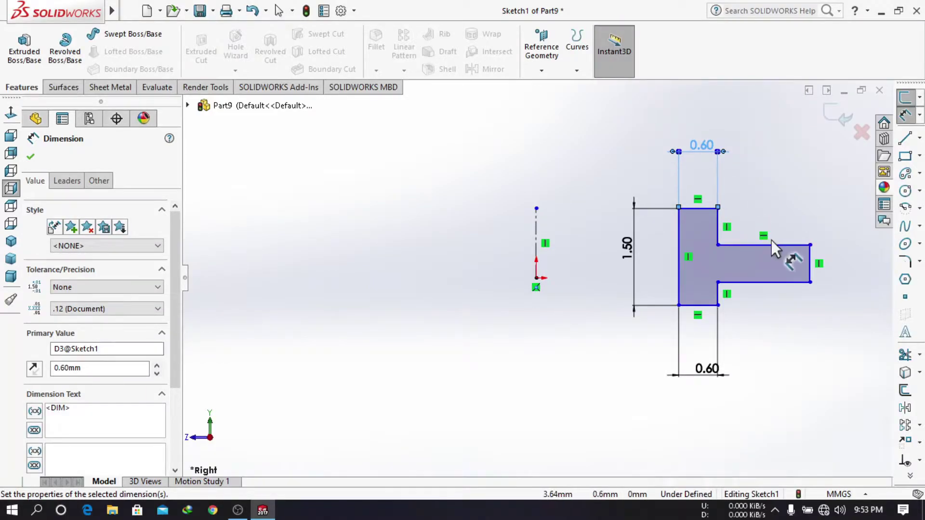
# - Dimension the short vertical step edges above and below the stem and set each height to 0.3 mm
pyautogui.click(771, 240)
pyautogui.click(718, 229)
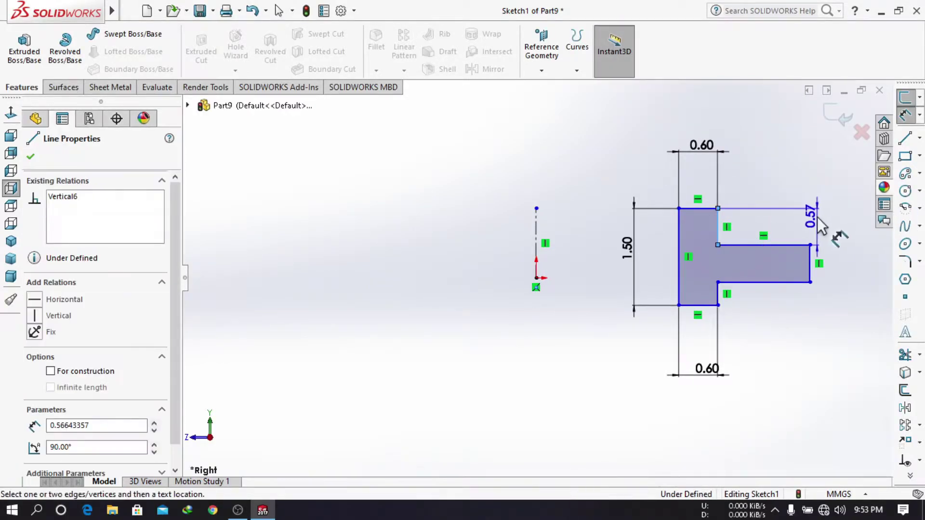
pyautogui.click(834, 213)
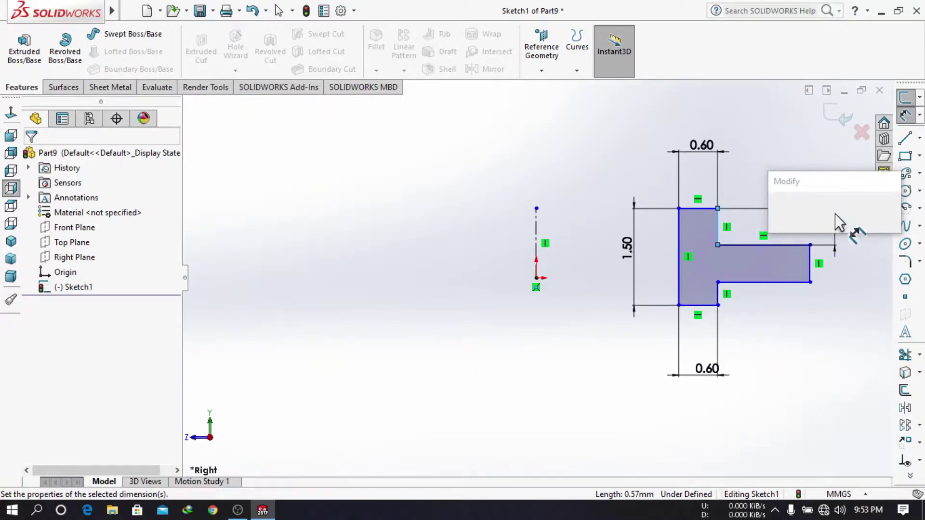
pyautogui.write('0.3')
pyautogui.press('Return')
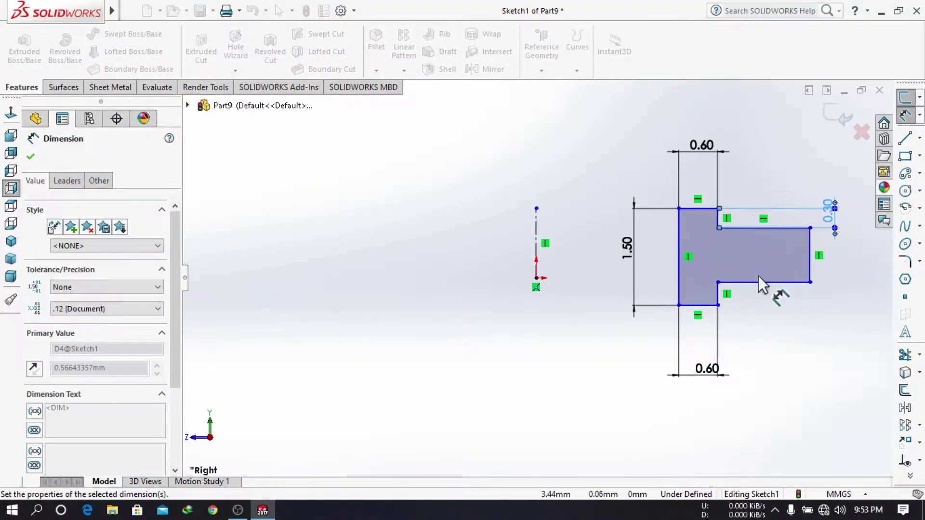
pyautogui.click(723, 301)
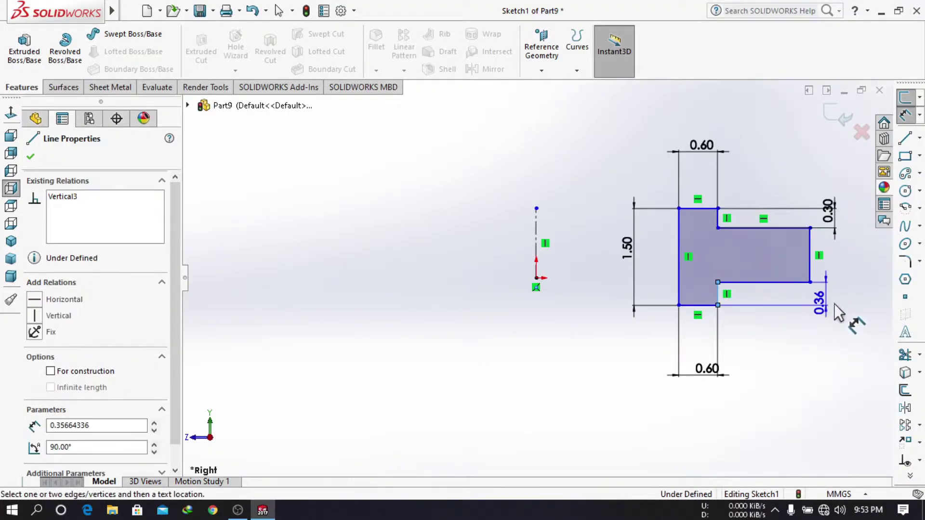
pyautogui.click(836, 303)
pyautogui.press('Return')
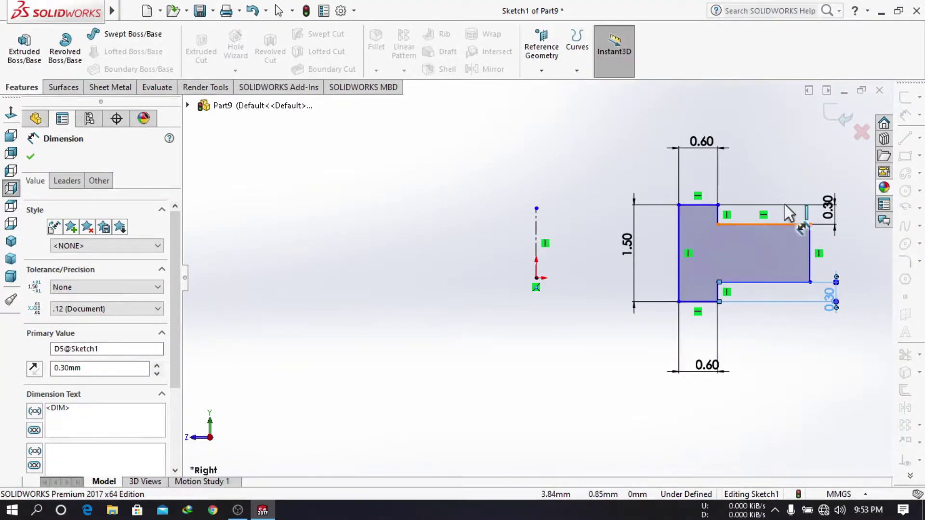
# - Dimension the profile's overall width between its inner and outer vertical edges and set it to 1.6 mm
pyautogui.click(784, 224)
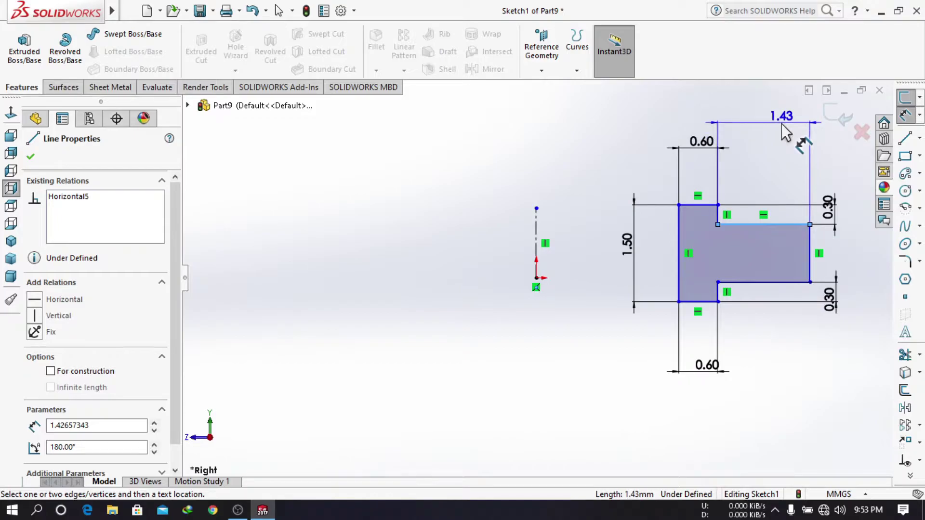
pyautogui.press('Escape')
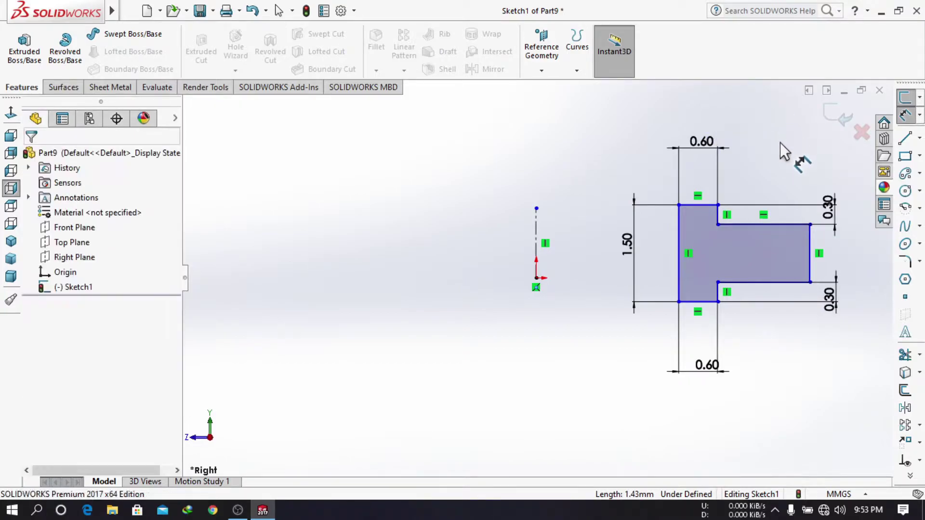
pyautogui.click(809, 242)
pyautogui.click(677, 232)
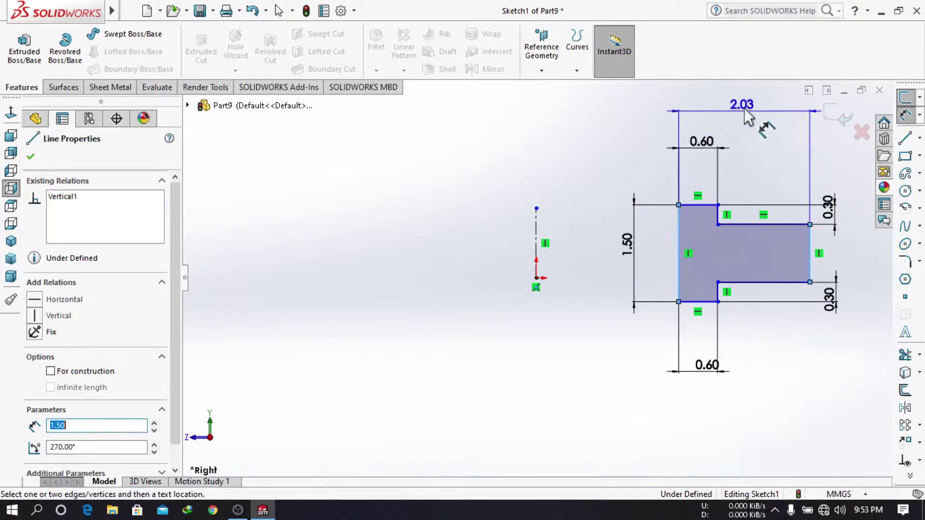
pyautogui.click(752, 112)
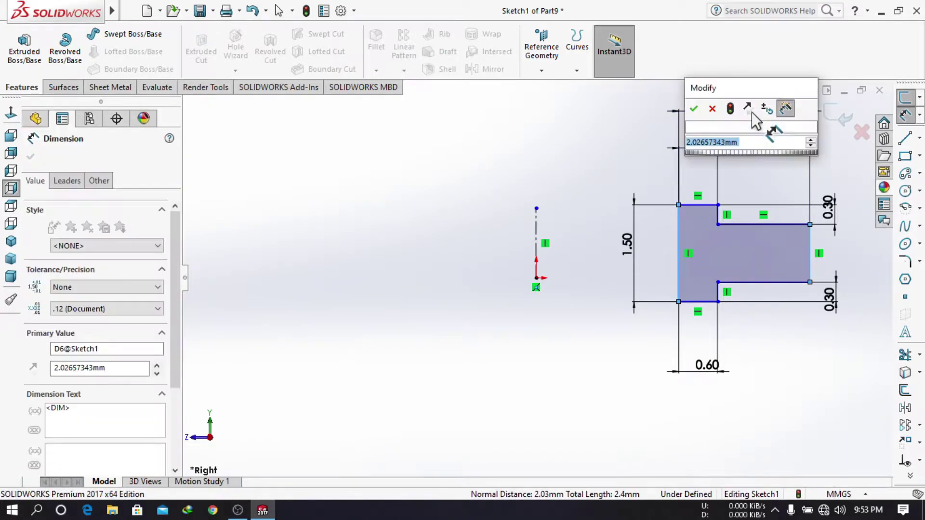
pyautogui.write('1.6')
pyautogui.press('Return')
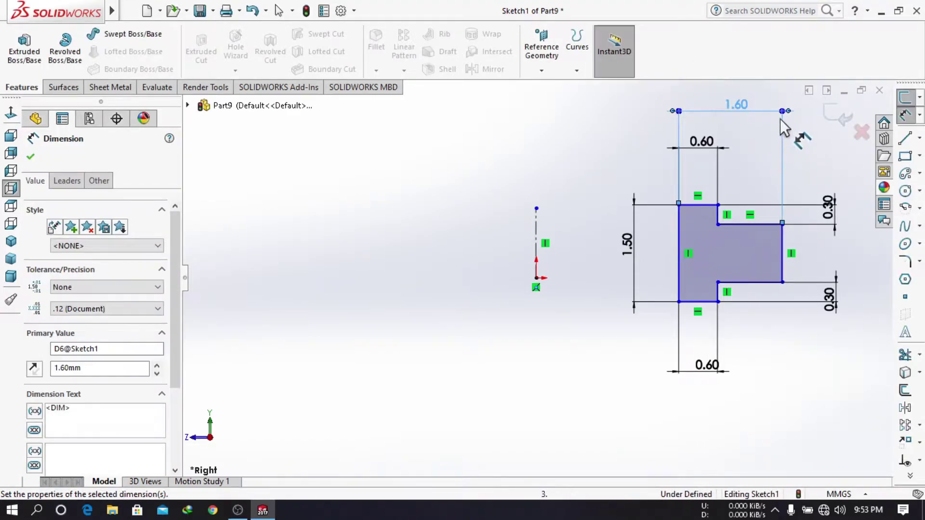
# - Add a horizontal relation between the midpoint of the profile's inner vertical edge and the origin
pyautogui.click(677, 252)
pyautogui.click(660, 257)
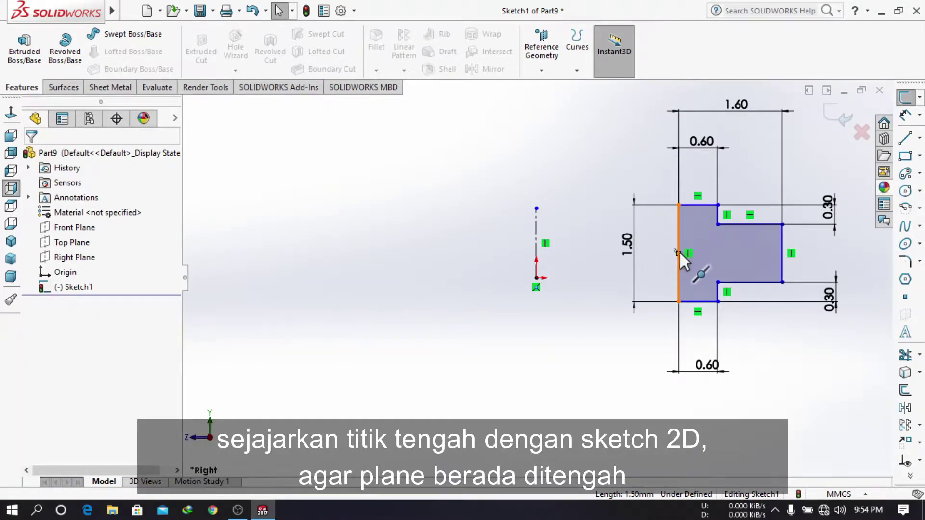
pyautogui.click(677, 253)
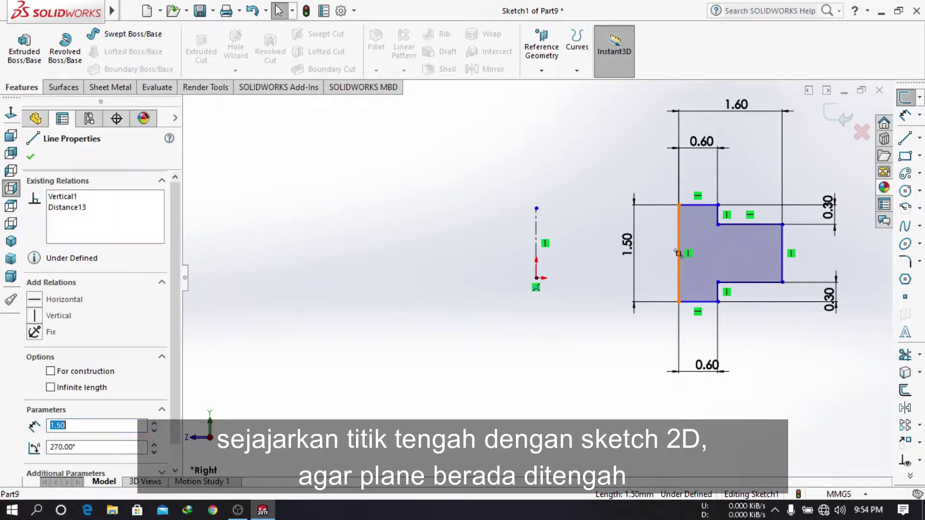
pyautogui.keyDown('ctrl'); pyautogui.click(536, 278); pyautogui.keyUp('ctrl')
pyautogui.click(35, 375)
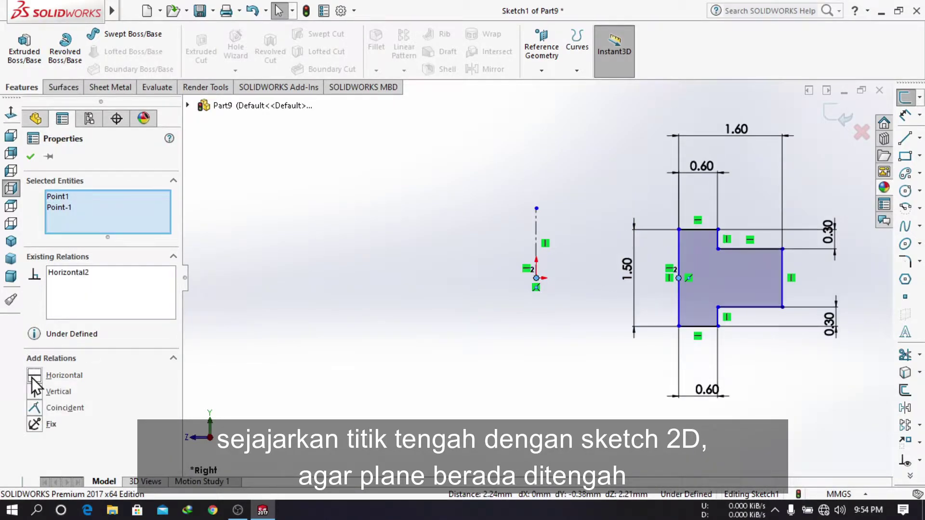
pyautogui.click(826, 201)
# - Dimension the distance from the profile's inner vertical edge to the origin and set it to 25.1 mm
pyautogui.click(905, 115)
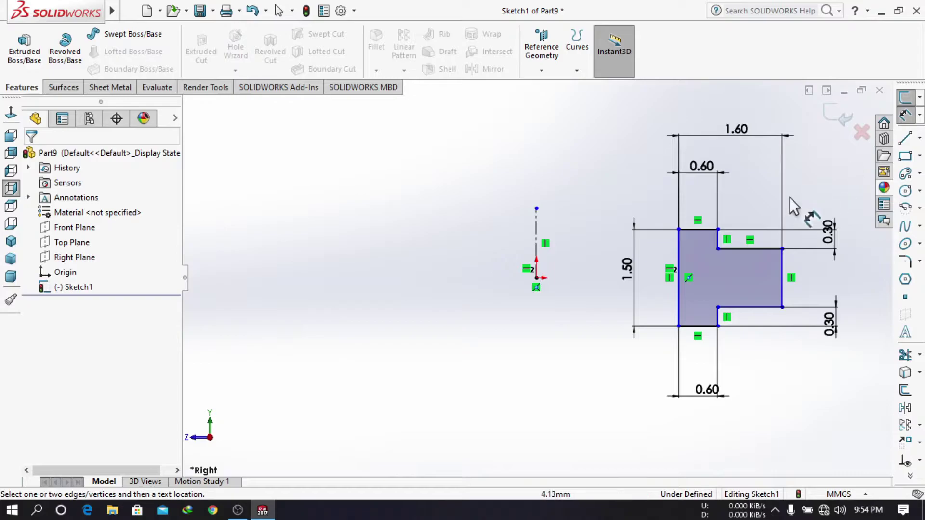
pyautogui.click(678, 253)
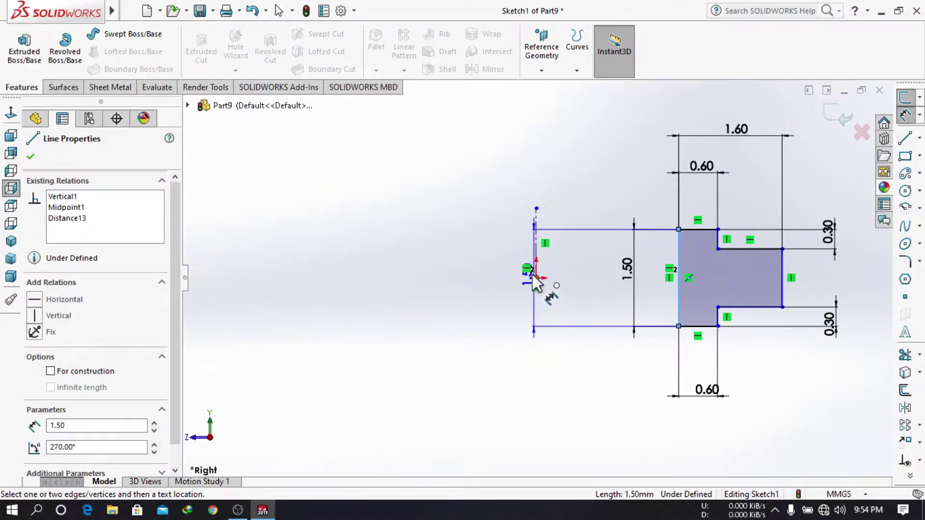
pyautogui.click(533, 276)
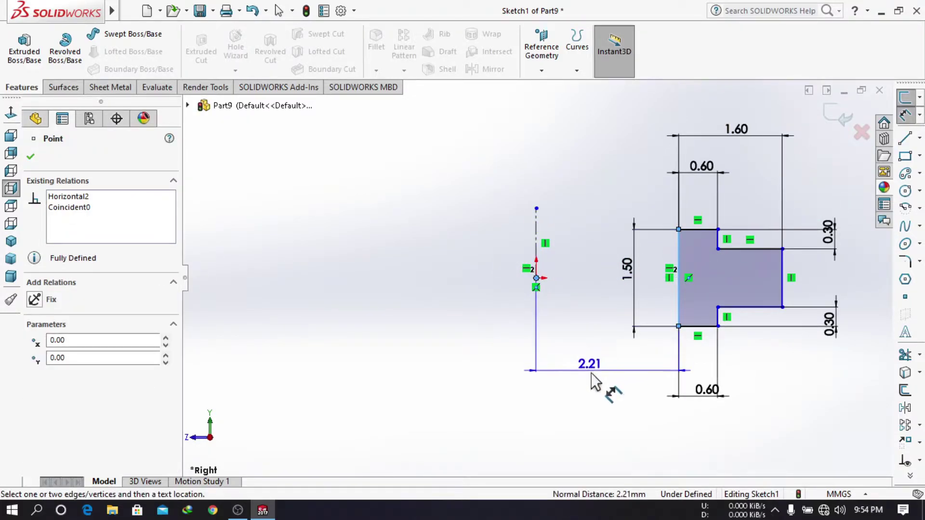
pyautogui.click(591, 376)
pyautogui.write('25.1')
pyautogui.press('Return')
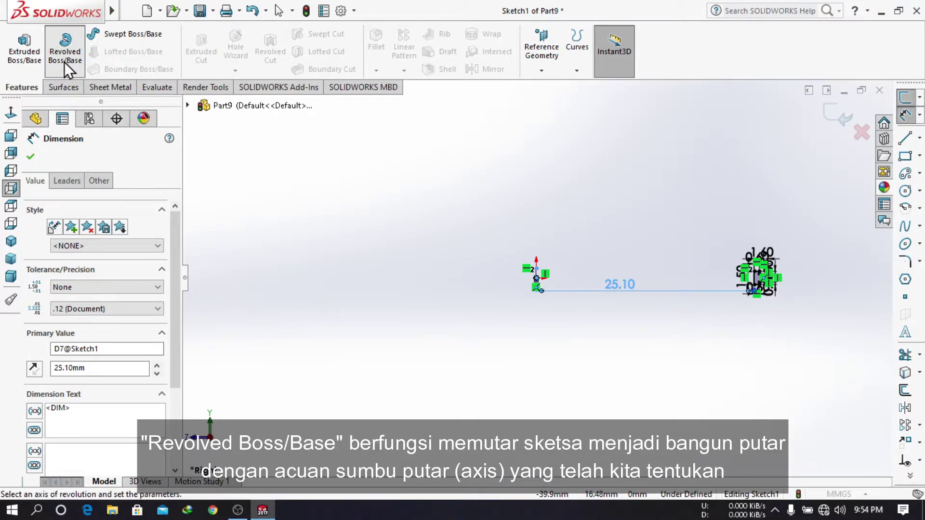
# - Revolve the T-profile 359.5 degrees about the centerline to form the split oil ring
pyautogui.click(65, 62)
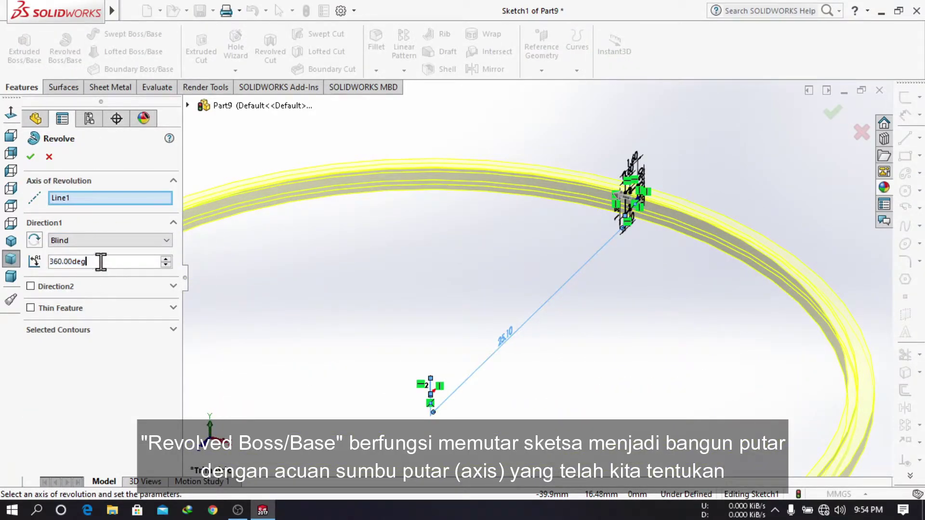
pyautogui.write('359.5')
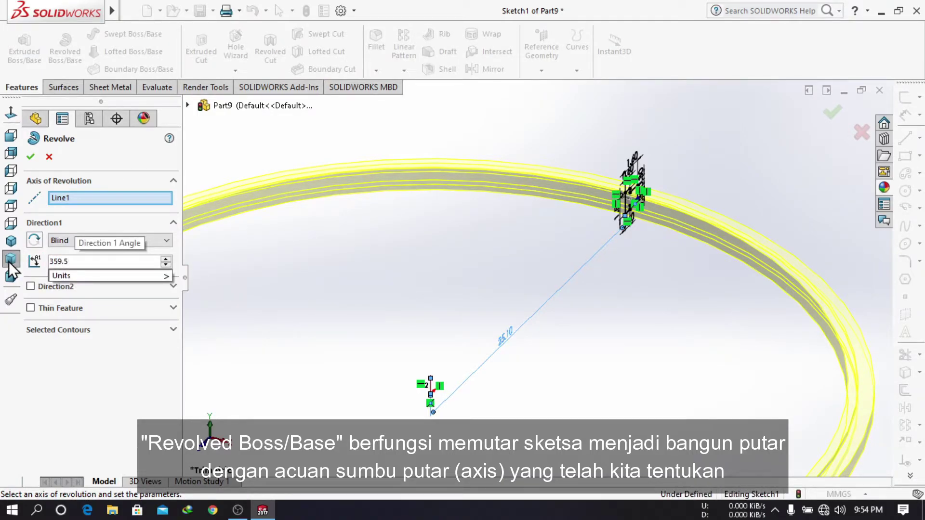
pyautogui.press('Return')
pyautogui.click(32, 157)
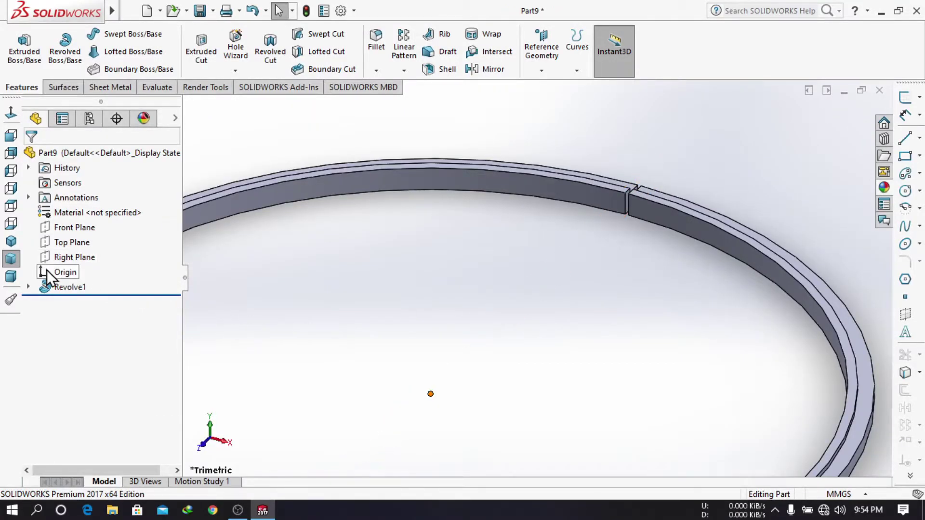
# - Create a plane parallel to the Right Plane and tangent to the ring's cylindrical step face, and extend its lower edge below the ring
pyautogui.scroll(5, 442, 272)
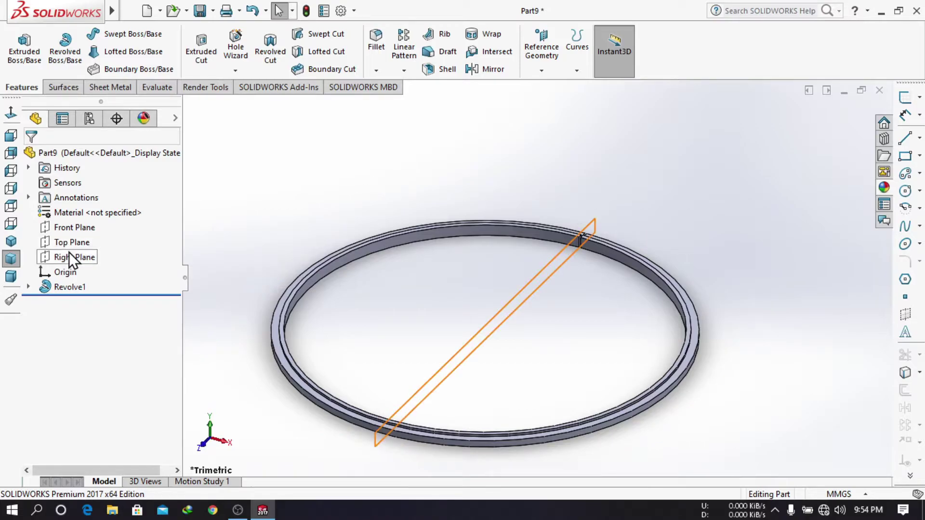
pyautogui.click(68, 252)
pyautogui.click(140, 232)
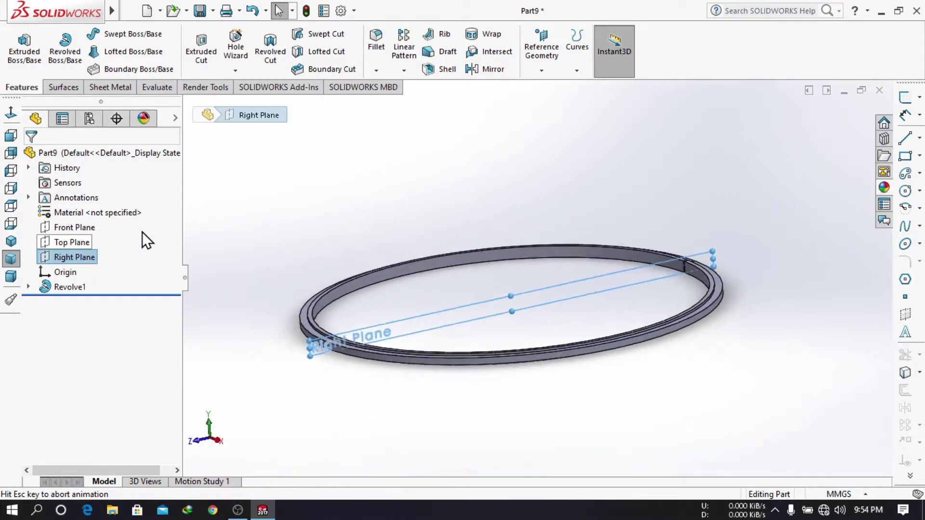
pyautogui.moveTo(479, 180); pyautogui.dragTo(503, 197, button='middle')
pyautogui.click(542, 71)
pyautogui.click(566, 91)
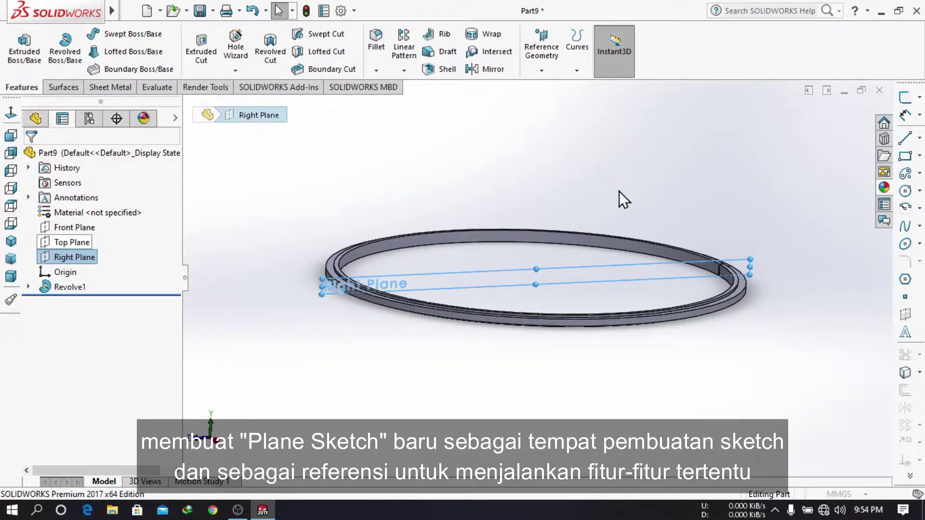
pyautogui.scroll(-5, 616, 313)
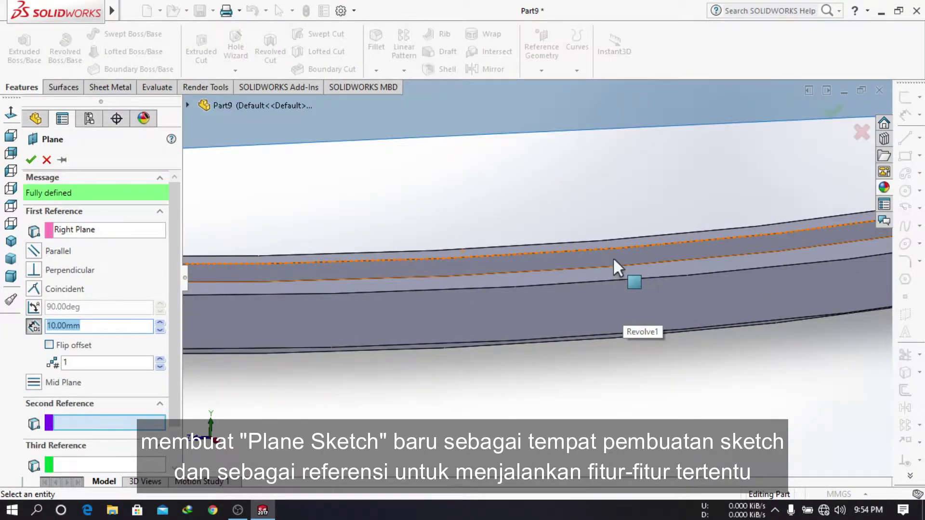
pyautogui.click(614, 263)
pyautogui.scroll(5, 614, 263)
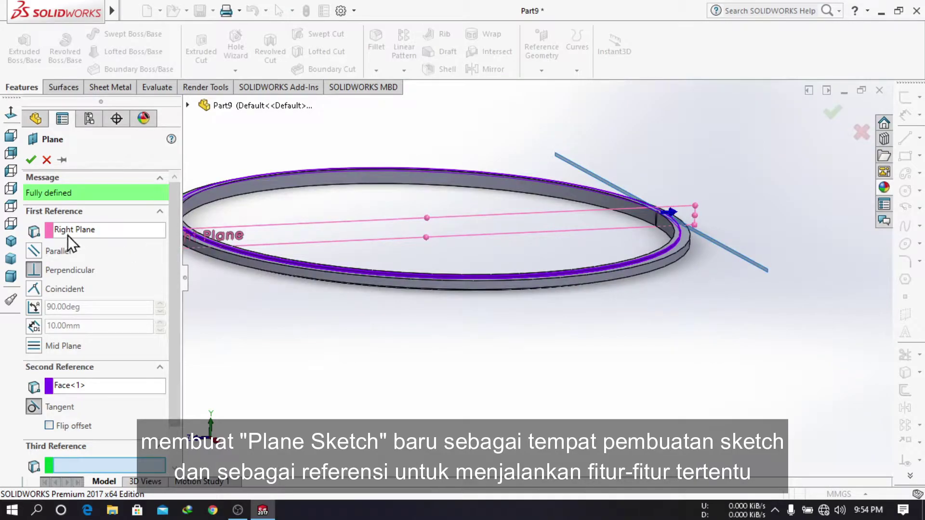
pyautogui.click(39, 252)
pyautogui.click(27, 161)
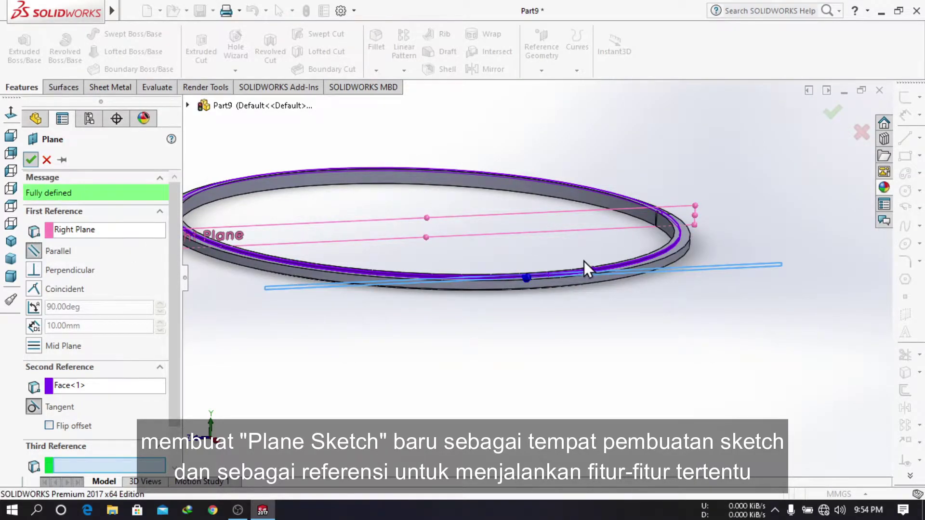
pyautogui.click(526, 272)
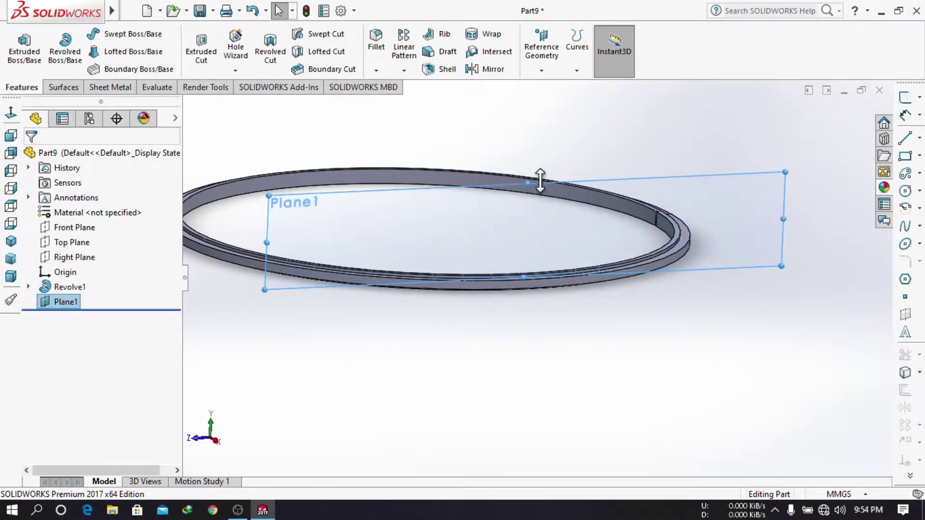
pyautogui.moveTo(524, 277); pyautogui.dragTo(519, 383)
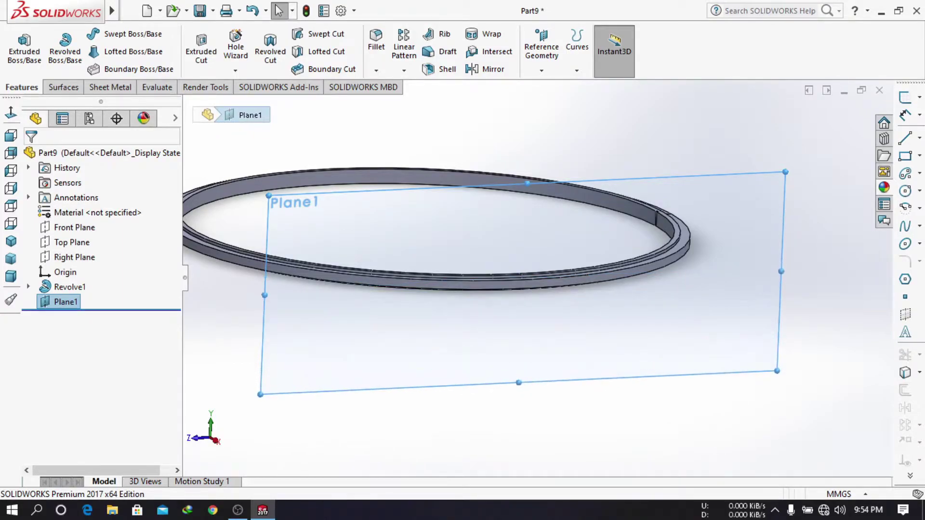
# - On the new plane, sketch two mirrored slanted lines about 1.1 mm long, joined by a horizontal line along the ring's uppermost edge
pyautogui.click(11, 188)
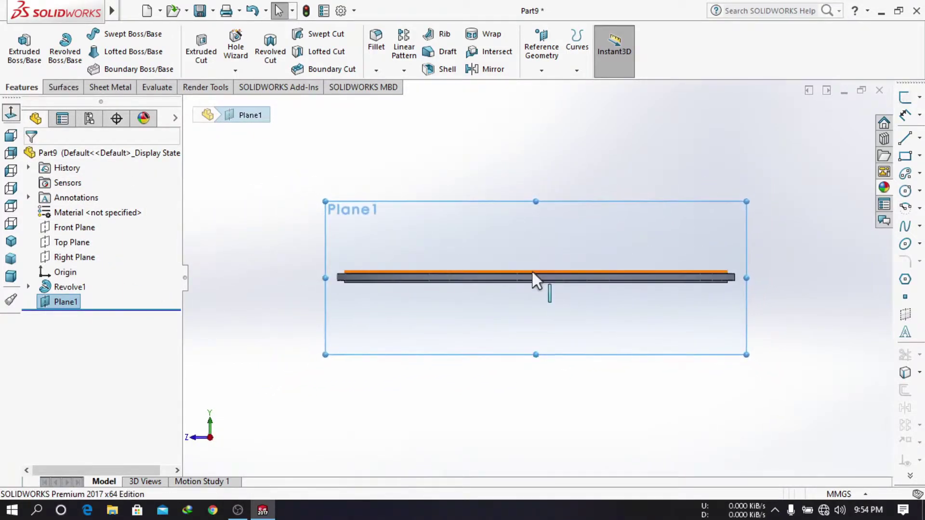
pyautogui.click(905, 138)
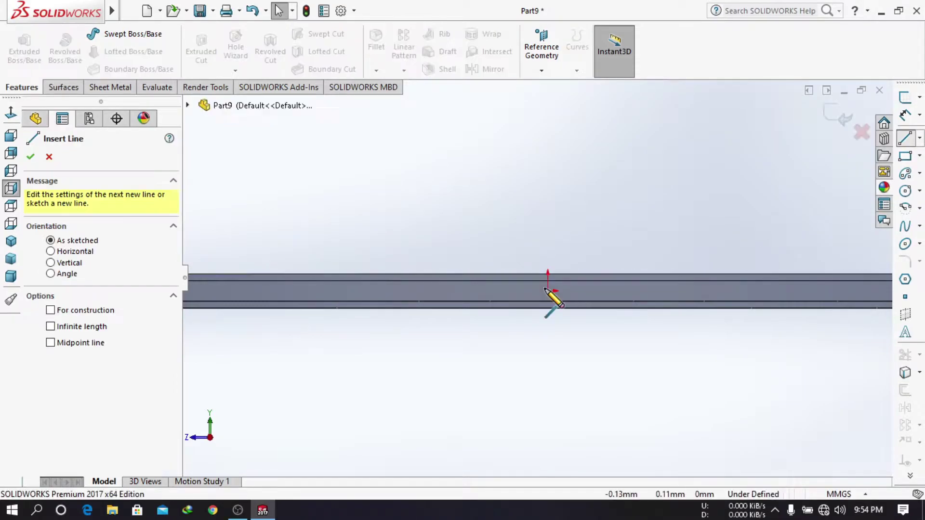
pyautogui.scroll(-3, 554, 302)
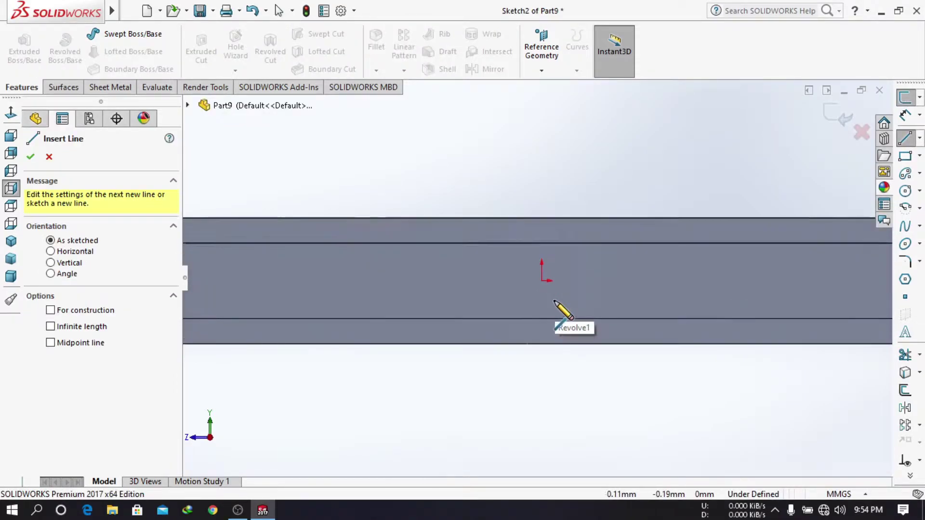
pyautogui.click(478, 303)
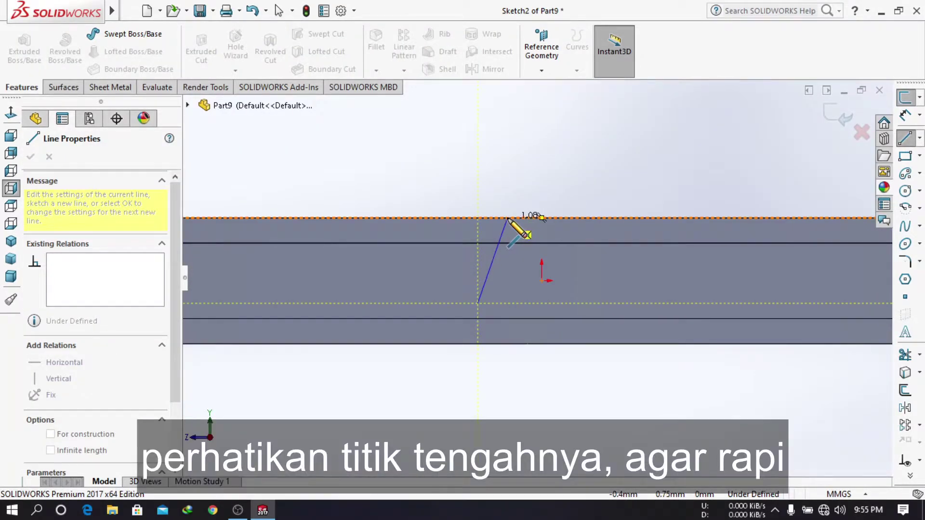
pyautogui.click(508, 218)
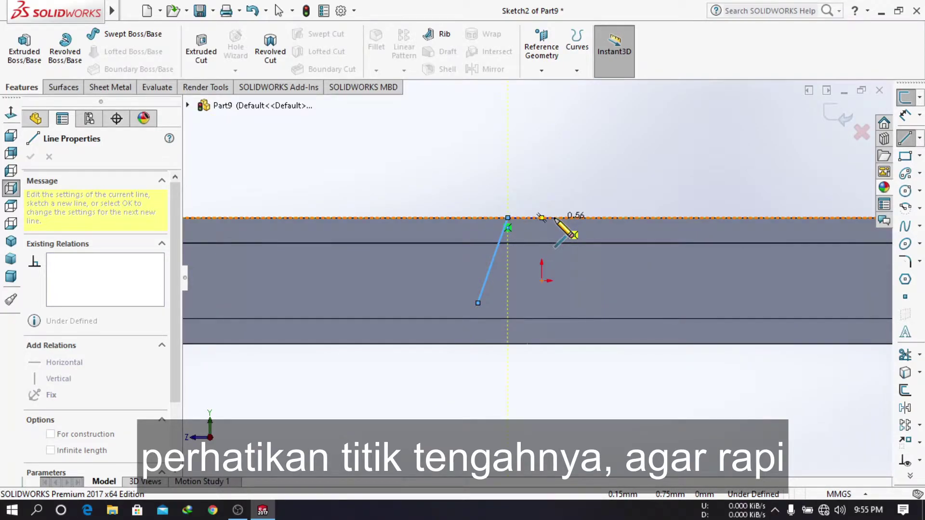
pyautogui.click(578, 217)
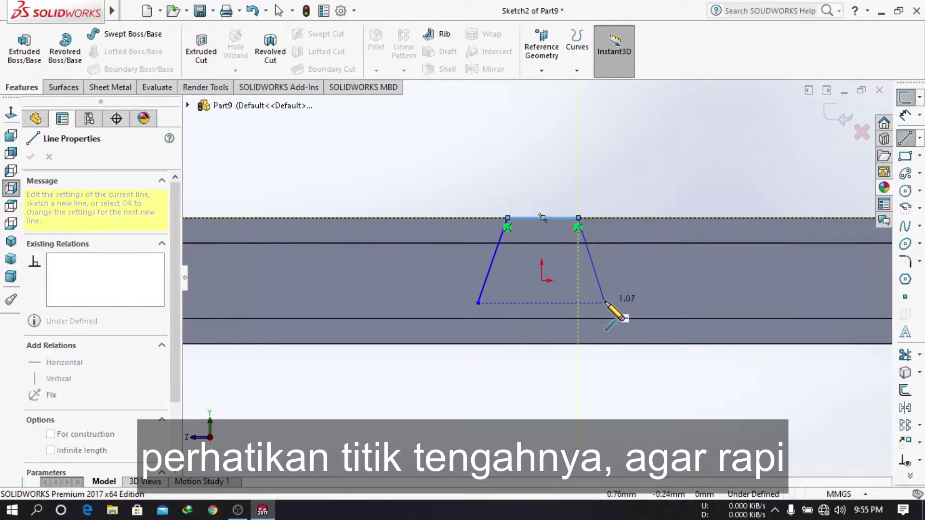
pyautogui.click(605, 303)
# - Continue the outline with a rectangular right foot down to the ring's bottom edge, a parallel inner slanted line and an inner top line
pyautogui.click(668, 303)
pyautogui.click(669, 343)
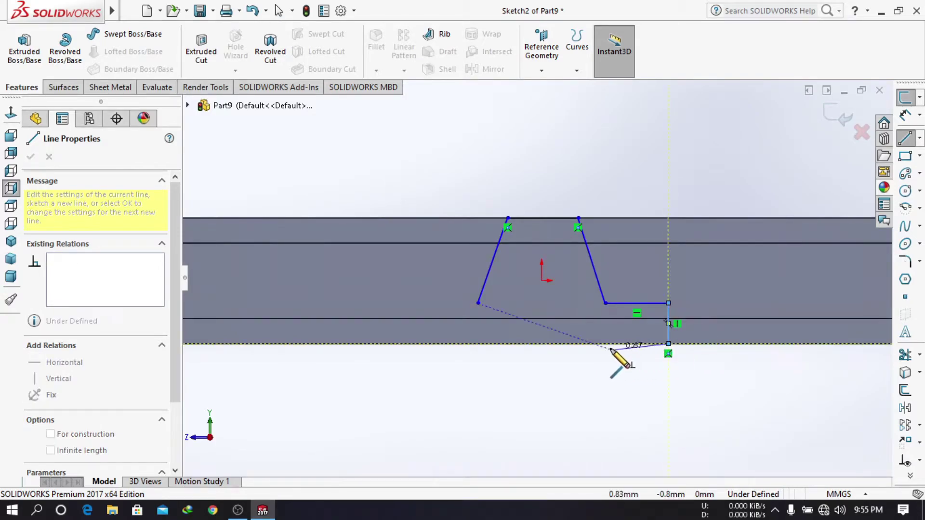
pyautogui.click(605, 344)
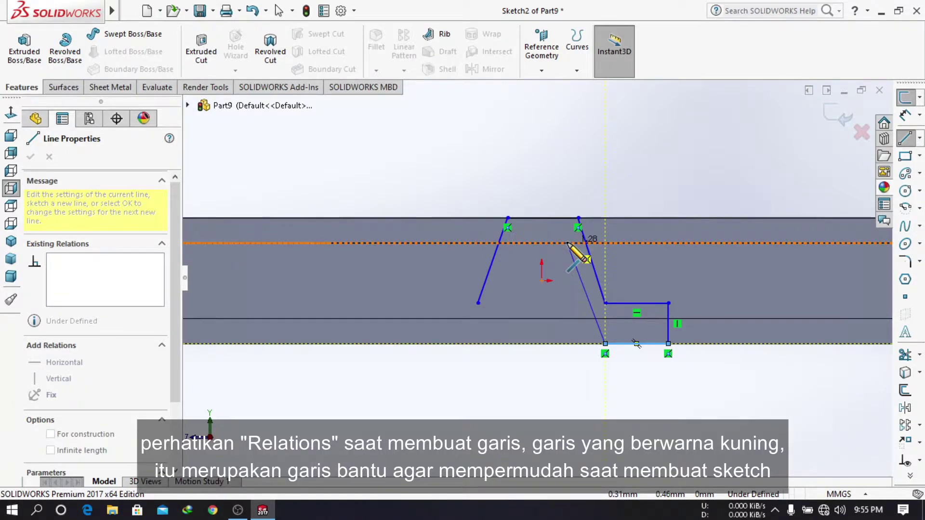
pyautogui.click(572, 244)
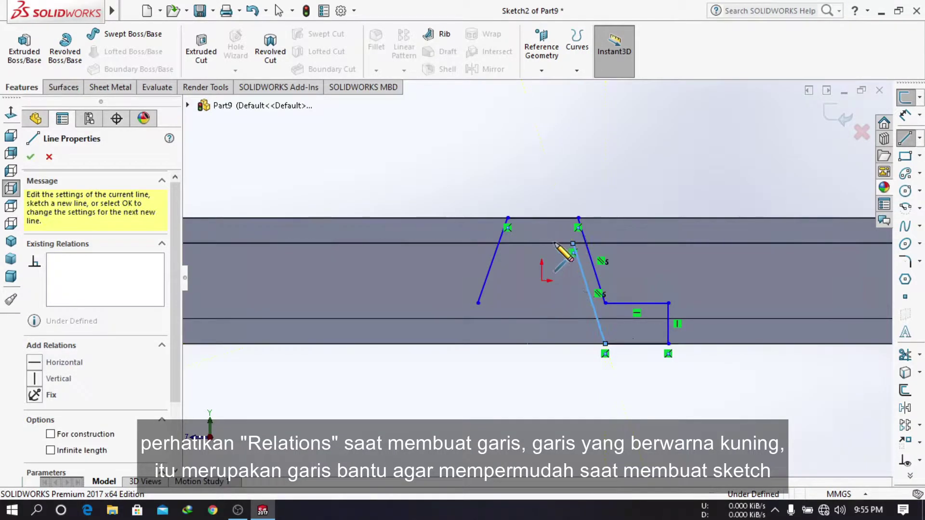
pyautogui.click(514, 243)
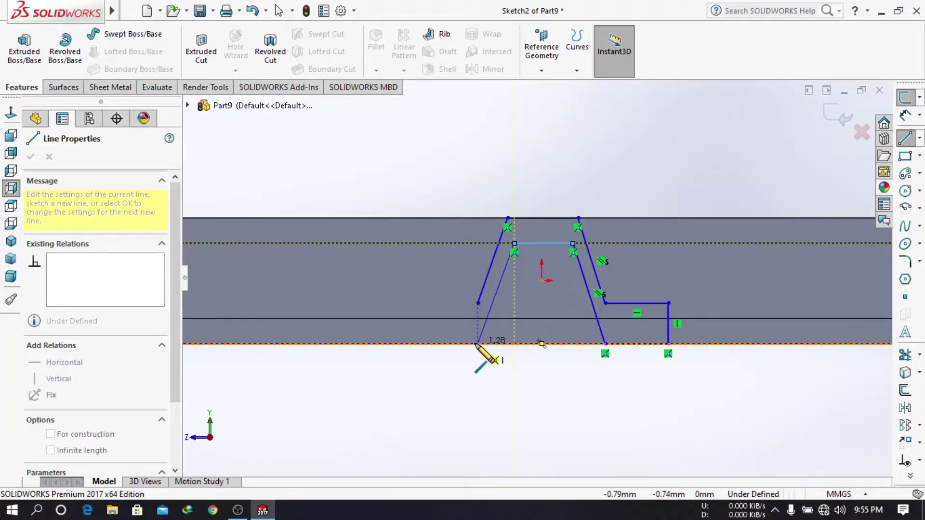
# - Draw the left inner slanted line down to the ring's bottom edge and close the outline with a matching rectangular left foot
pyautogui.click(477, 344)
pyautogui.click(414, 343)
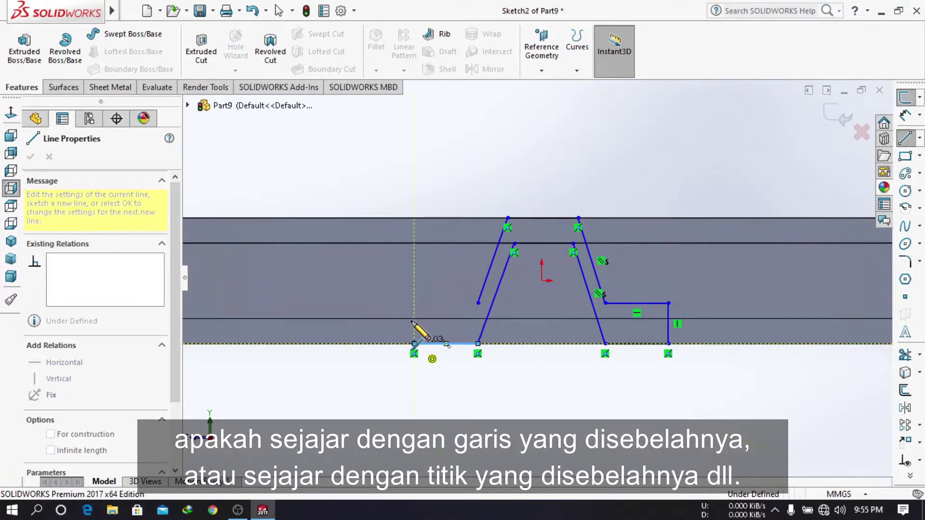
pyautogui.click(415, 303)
pyautogui.click(475, 302)
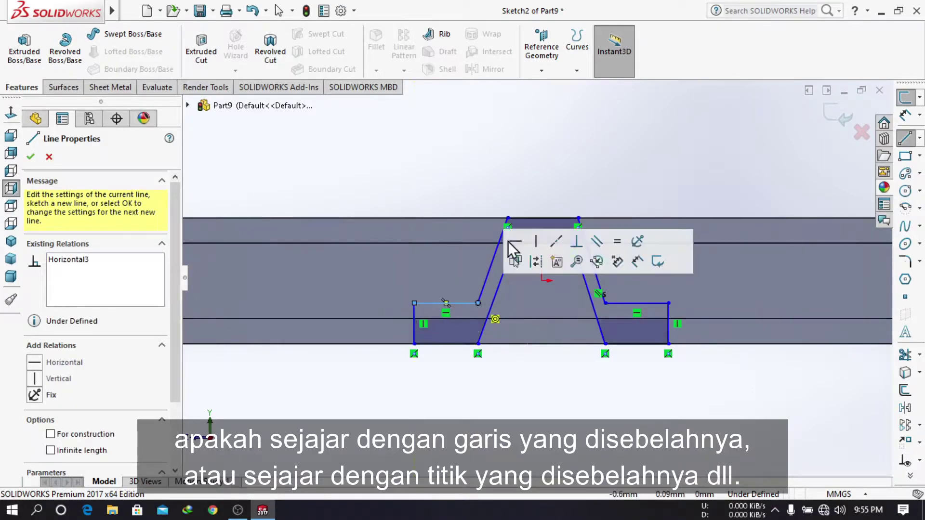
pyautogui.rightClick(570, 157)
pyautogui.click(598, 164)
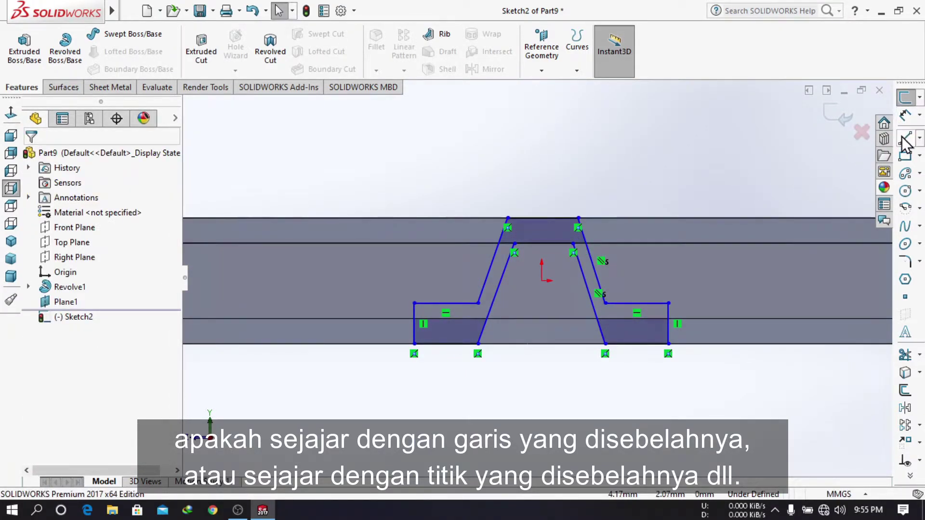
# - Draw a horizontal line between the upper endpoints of the two inner slanted lines
pyautogui.click(573, 244)
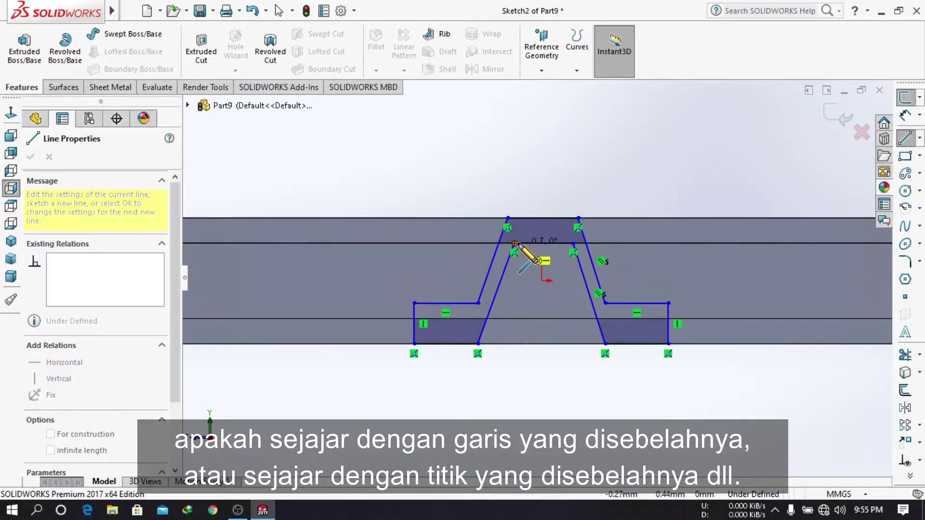
pyautogui.click(515, 245)
pyautogui.rightClick(583, 200)
pyautogui.click(607, 176)
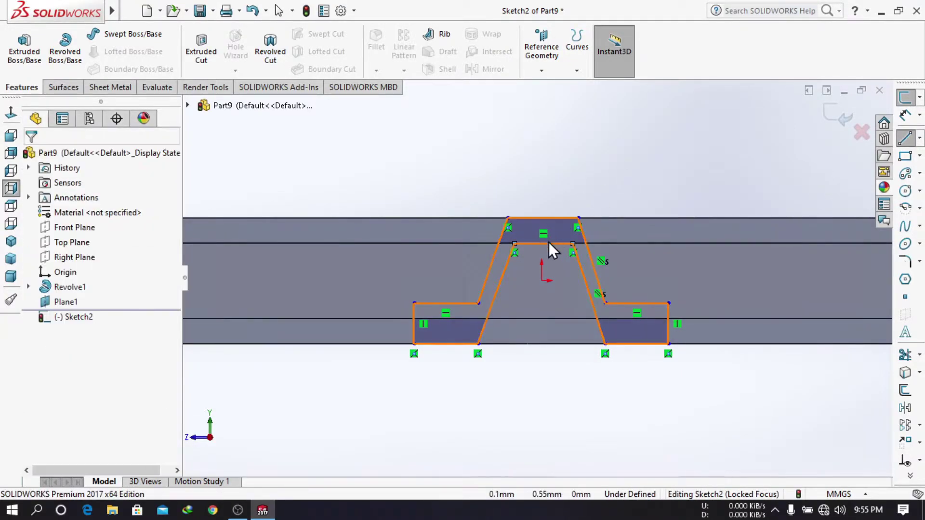
# - Delete the right and left inner slanted lines of the outline
pyautogui.click(547, 243)
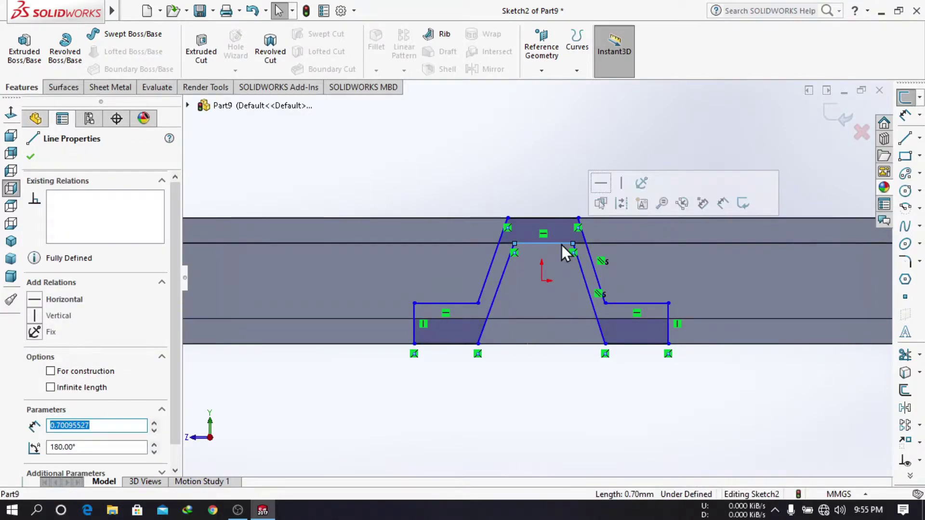
pyautogui.press('Escape')
pyautogui.click(577, 260)
pyautogui.press('Delete')
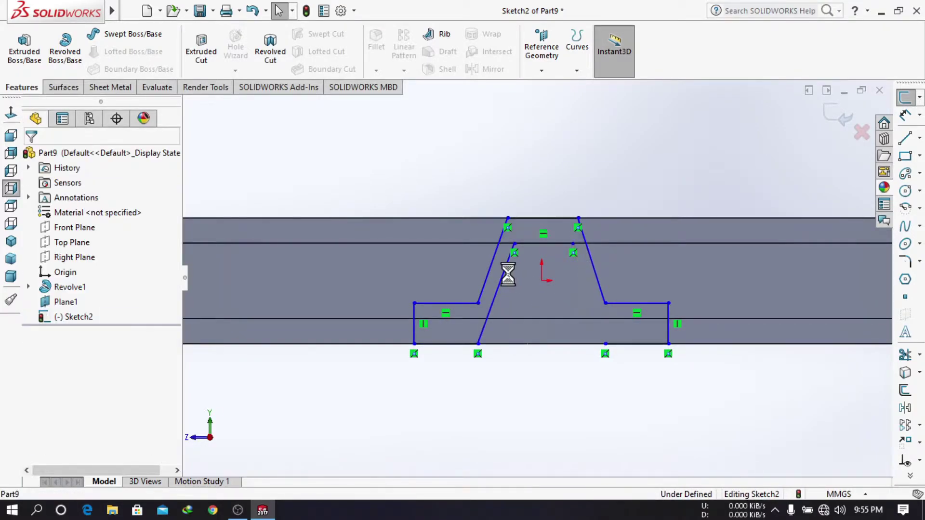
pyautogui.click(504, 271)
pyautogui.press('Delete')
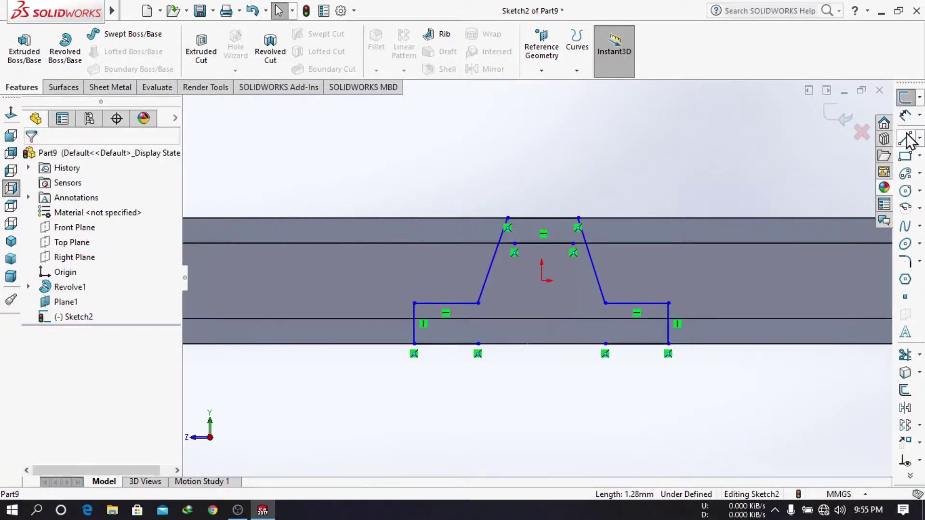
# - Redraw the inner outline with slanted sides about 1.1 mm long and a lower horizontal top whose corners align vertically beneath the outer top corners
pyautogui.click(904, 138)
pyautogui.click(478, 344)
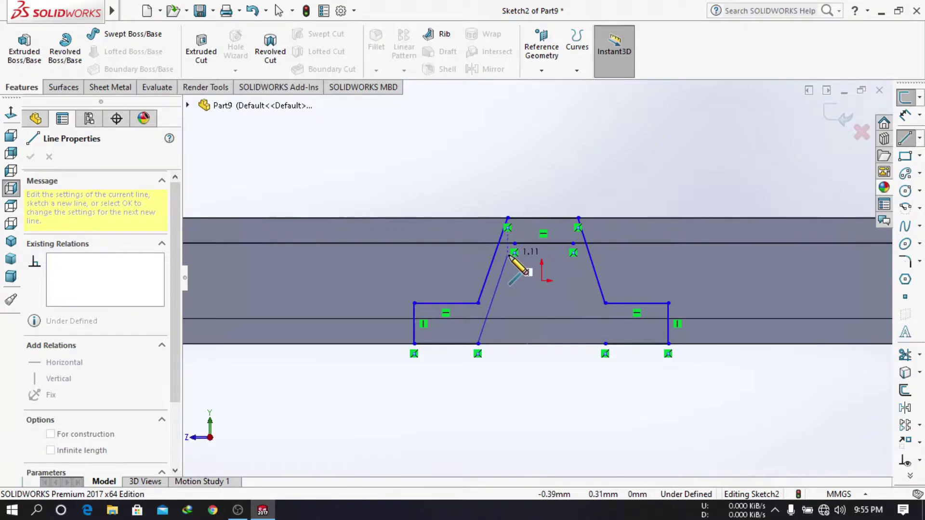
pyautogui.click(508, 256)
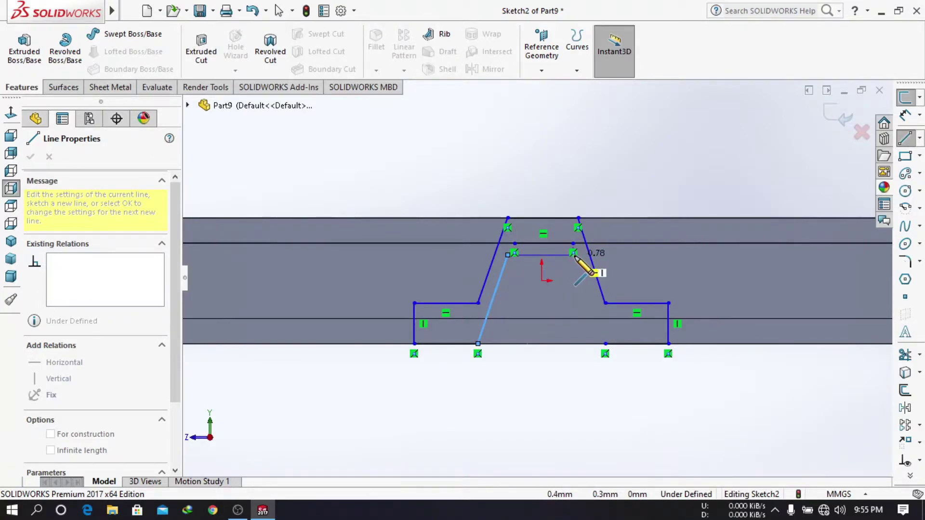
pyautogui.click(578, 255)
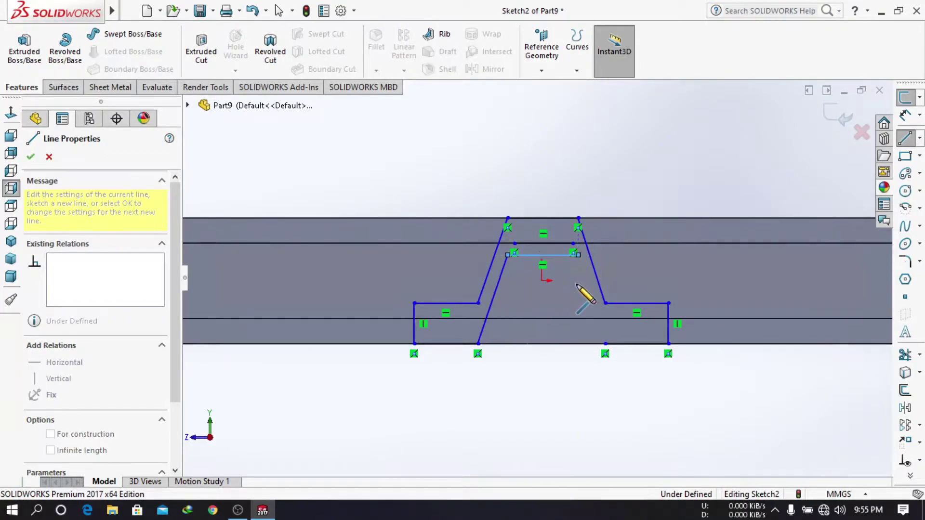
pyautogui.click(605, 344)
pyautogui.rightClick(605, 201)
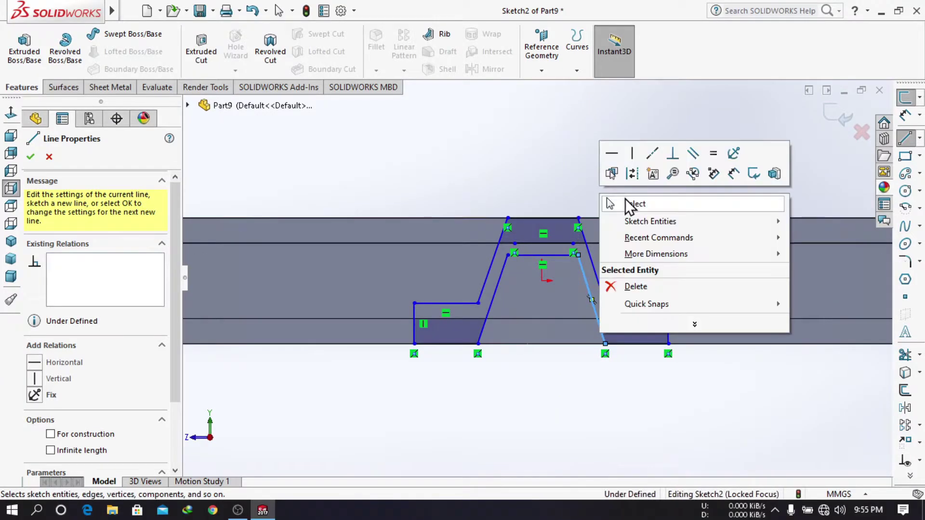
pyautogui.click(626, 198)
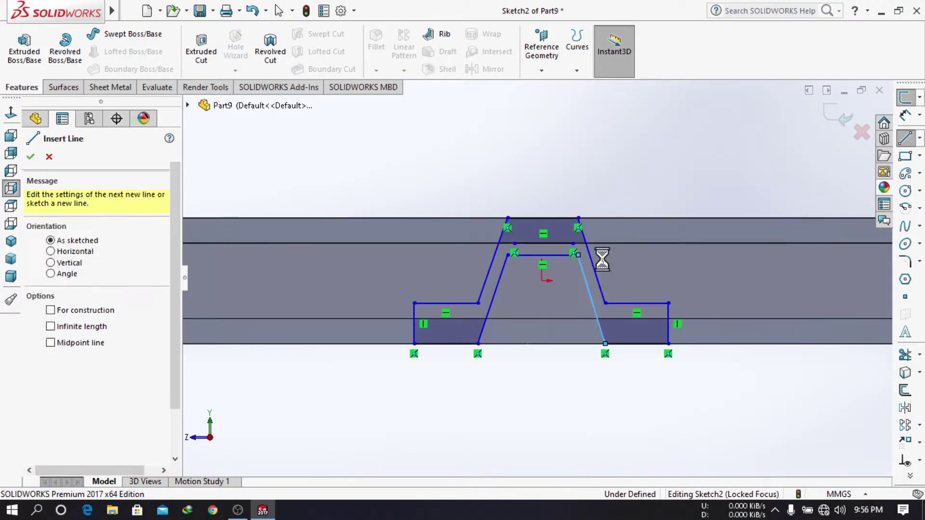
# - Make the inner and outer slanted lines parallel to each other on both the right and left sides of the outline
pyautogui.click(597, 283)
pyautogui.keyDown('ctrl'); pyautogui.click(591, 292); pyautogui.keyUp('ctrl')
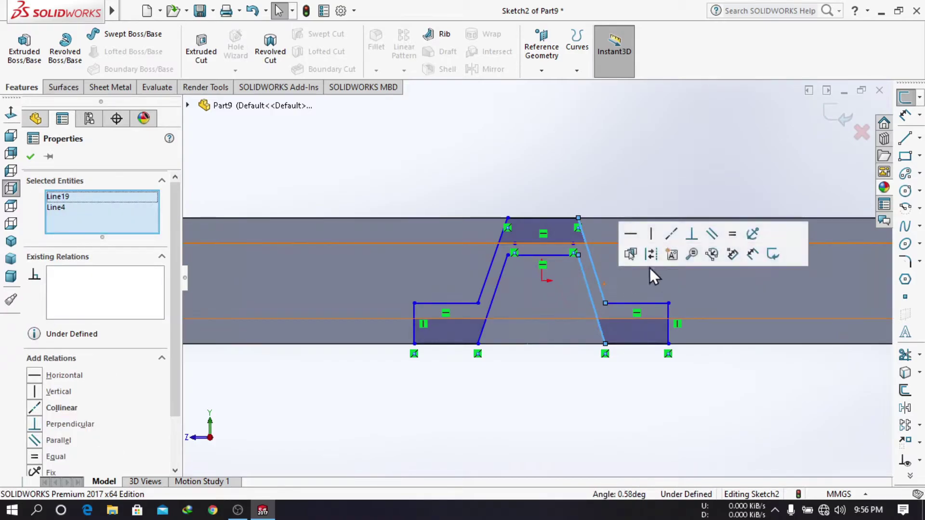
pyautogui.click(713, 251)
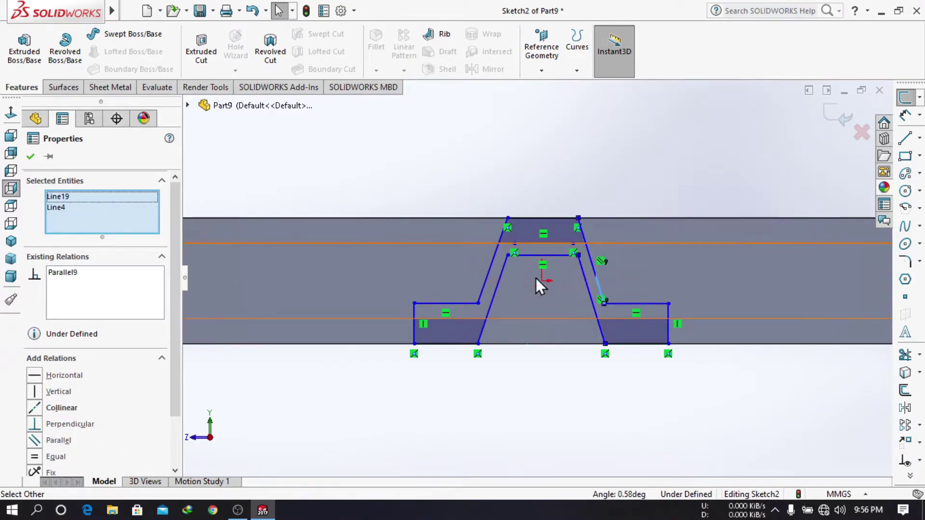
pyautogui.click(501, 274)
pyautogui.keyDown('ctrl'); pyautogui.click(490, 267); pyautogui.keyUp('ctrl')
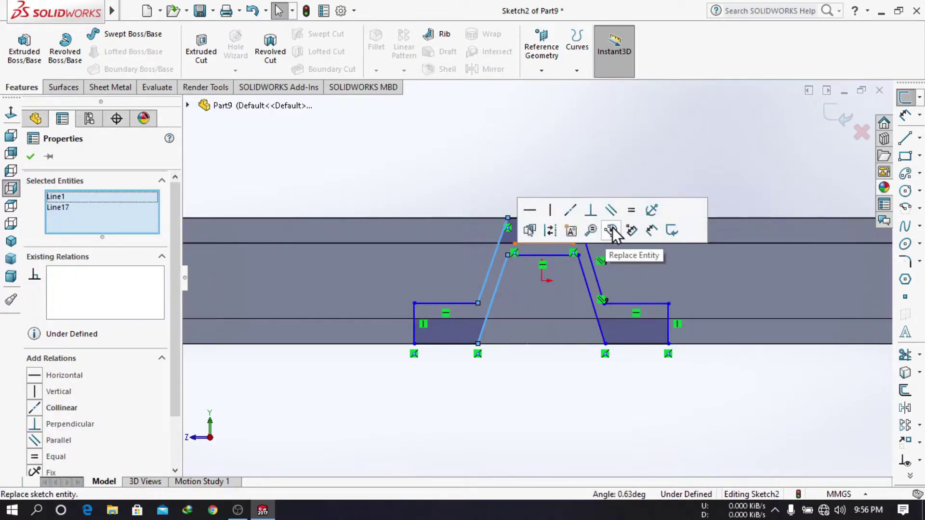
pyautogui.click(610, 210)
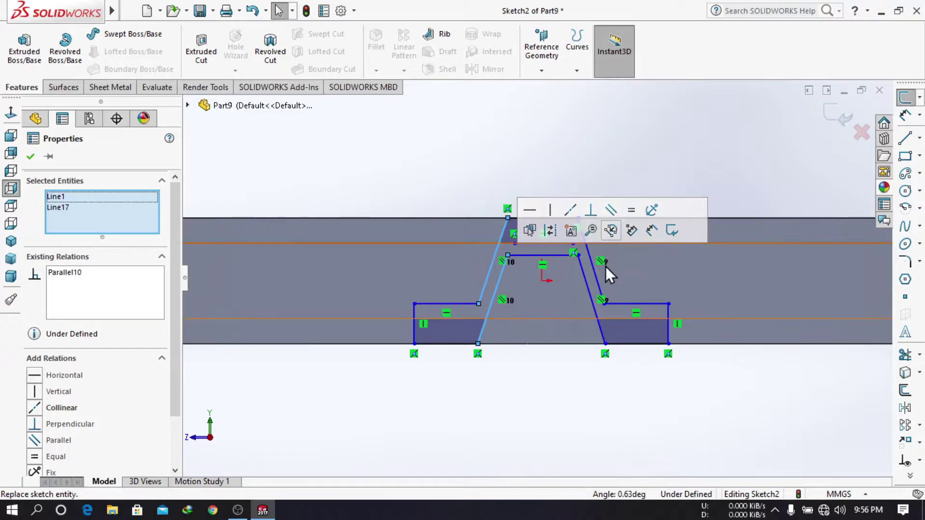
# - Dimension the spacing between the inner and outer slanted lines as 0.2 mm on both the left and right walls
pyautogui.click(904, 114)
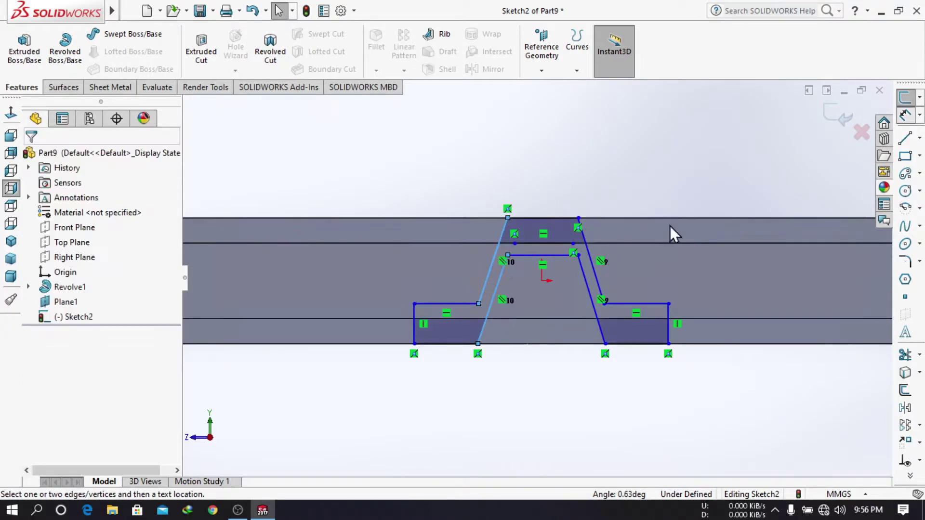
pyautogui.click(470, 398)
pyautogui.write('0.2')
pyautogui.press('Return')
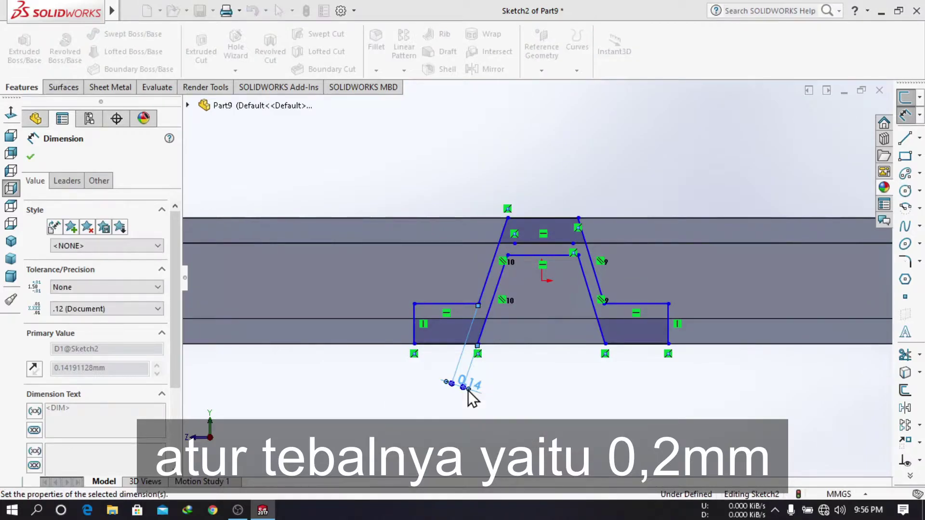
pyautogui.click(592, 272)
pyautogui.click(589, 284)
pyautogui.click(639, 399)
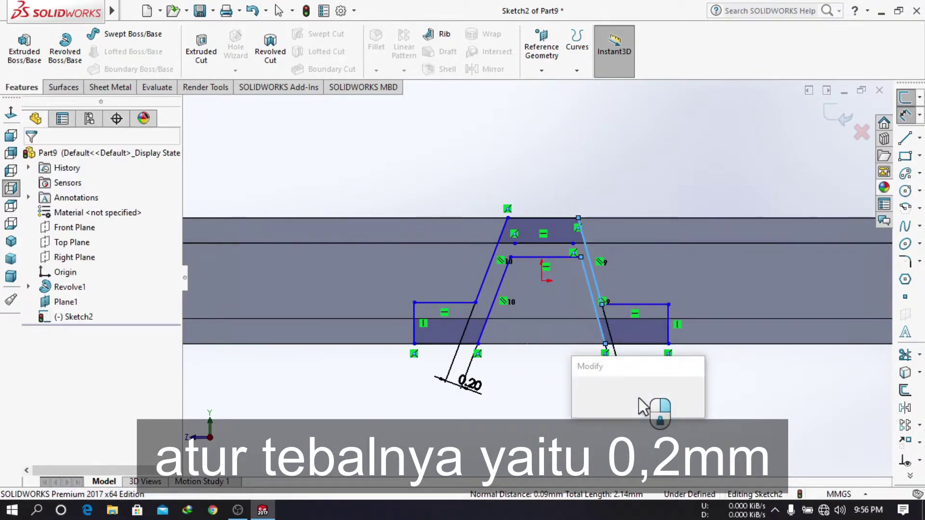
pyautogui.write('0.2')
pyautogui.press('Return')
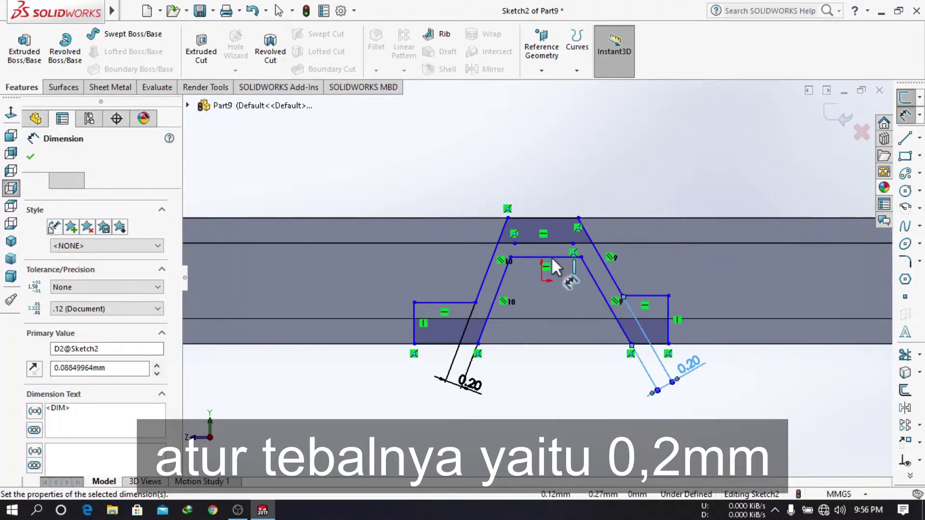
# - Set the distance between the short horizontal line on the ring's upper groove edge and the inner top line to 0.2 mm
pyautogui.click(551, 255)
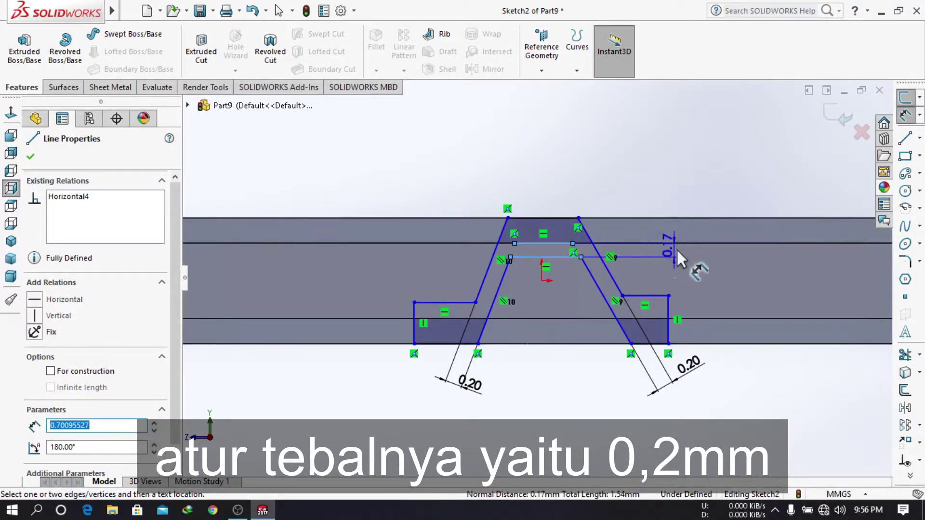
pyautogui.click(678, 250)
pyautogui.write('0.2')
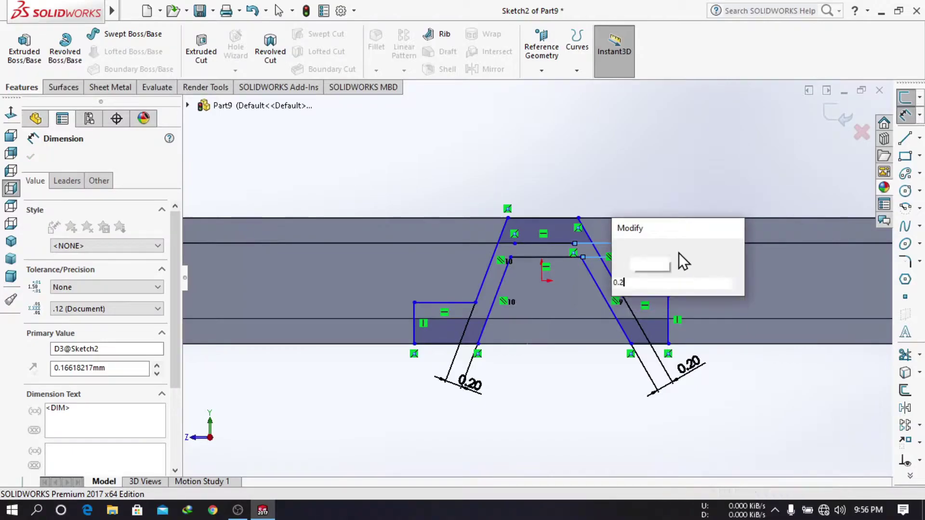
pyautogui.press('Return')
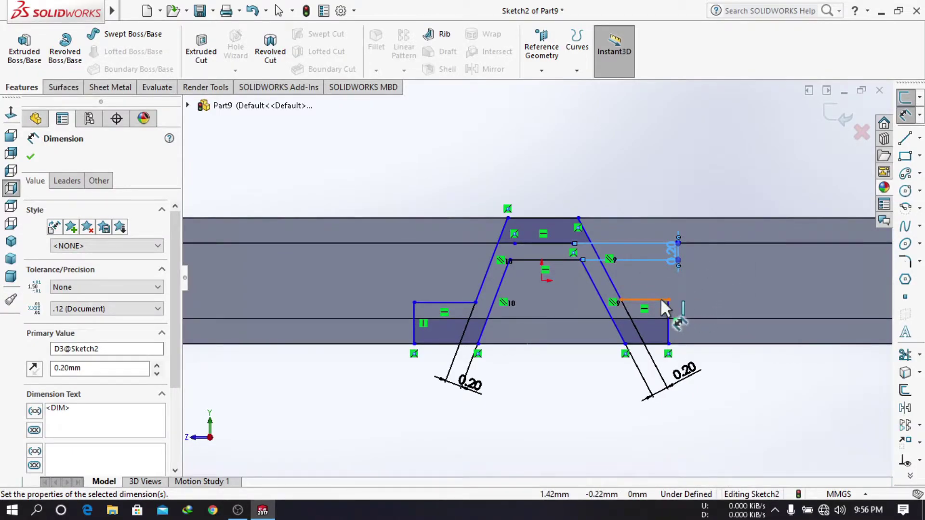
# - Dimension the top lines of the right and left feet 0.2 mm above the ring's lower groove edge
pyautogui.click(662, 301)
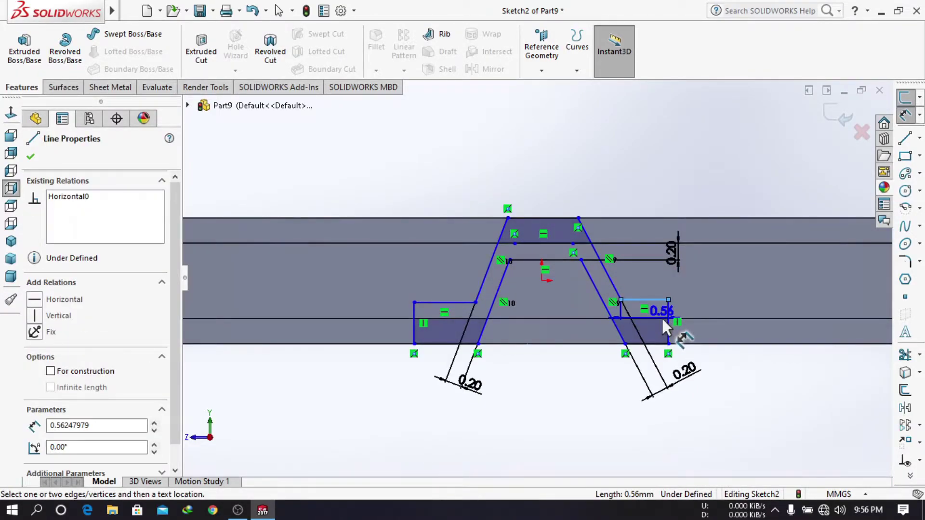
pyautogui.click(661, 318)
pyautogui.click(738, 278)
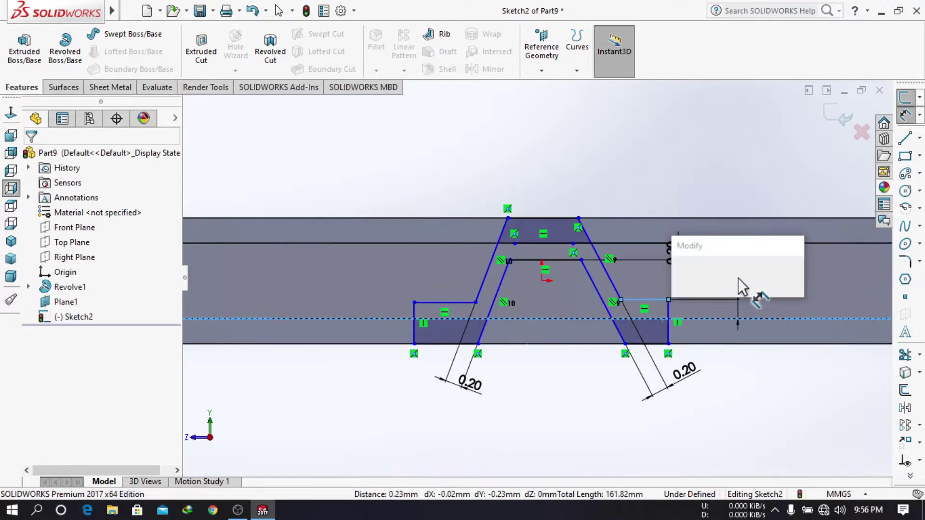
pyautogui.write('0.2')
pyautogui.press('Return')
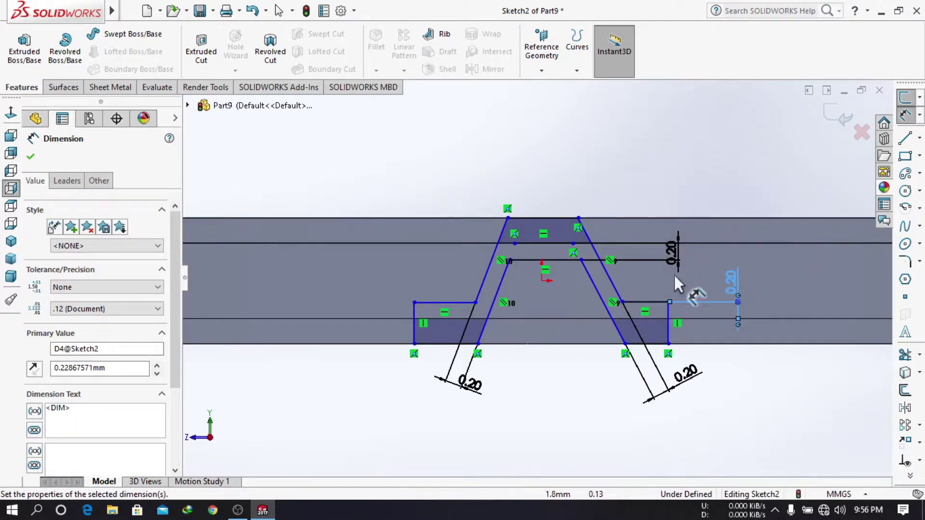
pyautogui.click(460, 318)
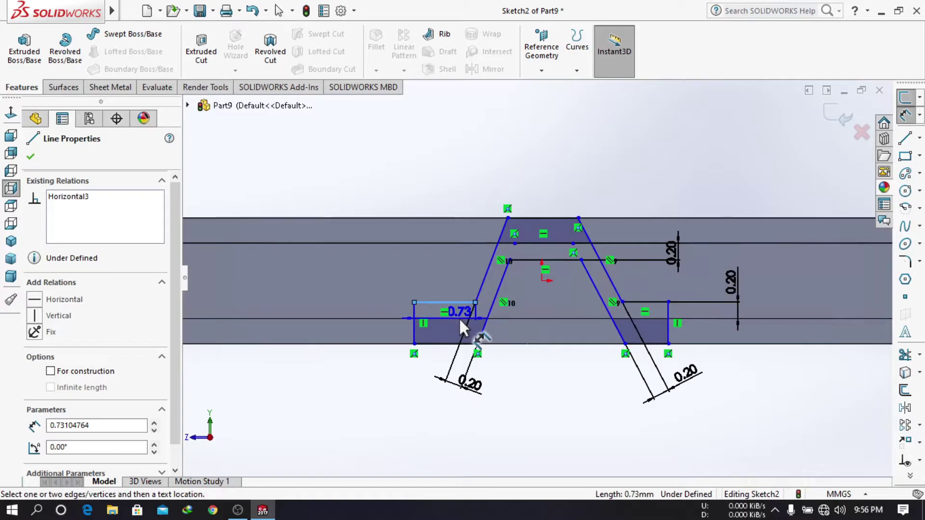
pyautogui.click(455, 318)
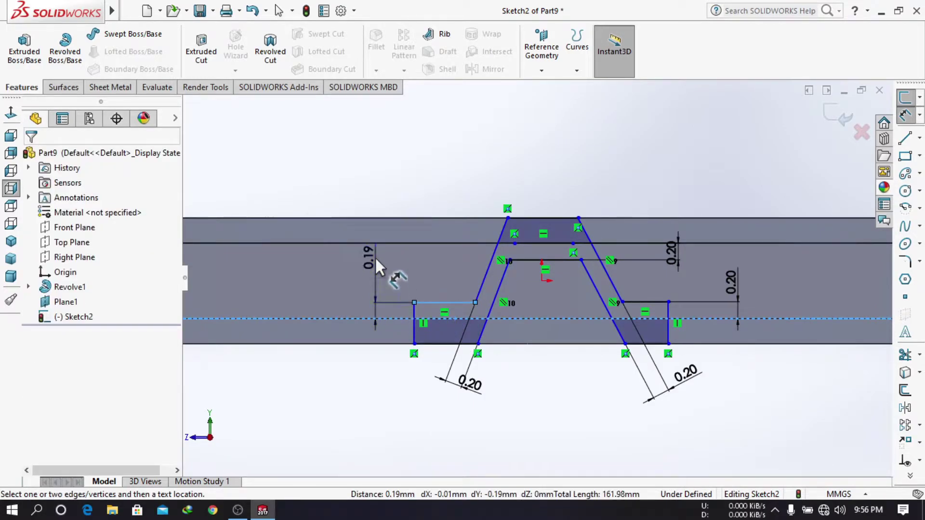
pyautogui.click(375, 257)
pyautogui.write('0.2')
pyautogui.press('Return')
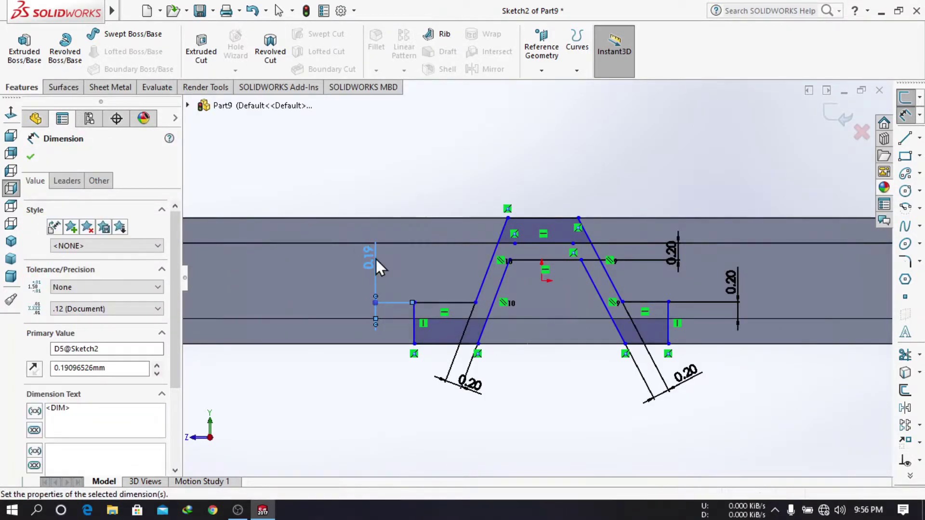
pyautogui.click(597, 292)
pyautogui.press('Escape')
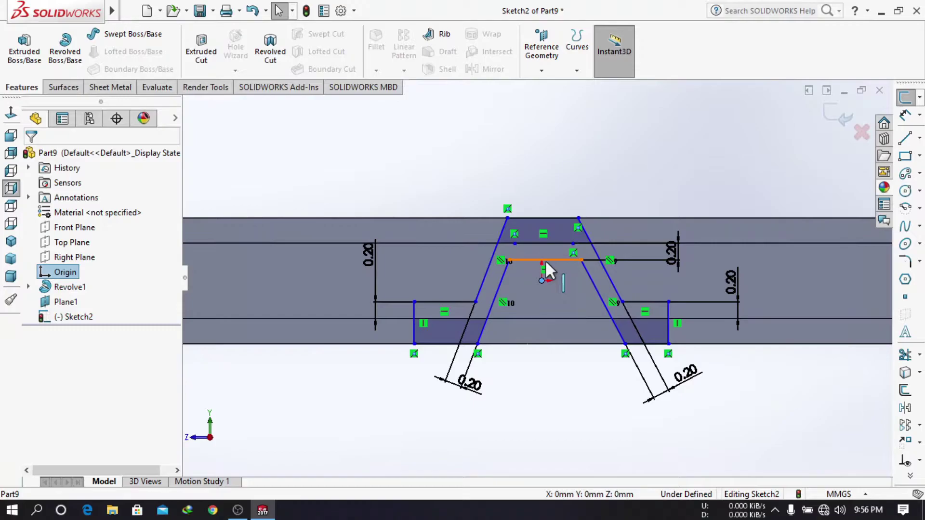
# - Align the midpoints of the inner and outer top lines vertically with the sketch origin
pyautogui.click(546, 259)
pyautogui.click(543, 261)
pyautogui.keyDown('ctrl'); pyautogui.click(541, 281); pyautogui.keyUp('ctrl')
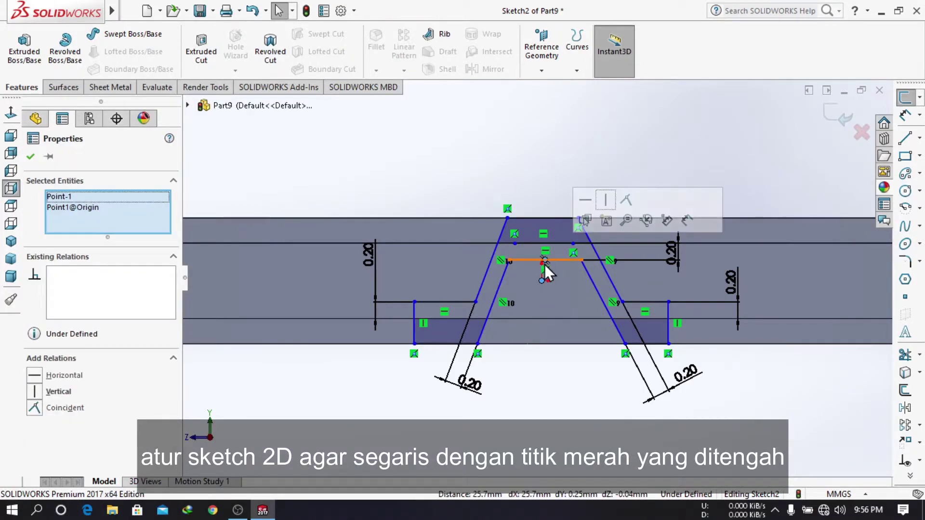
pyautogui.click(605, 199)
pyautogui.click(583, 179)
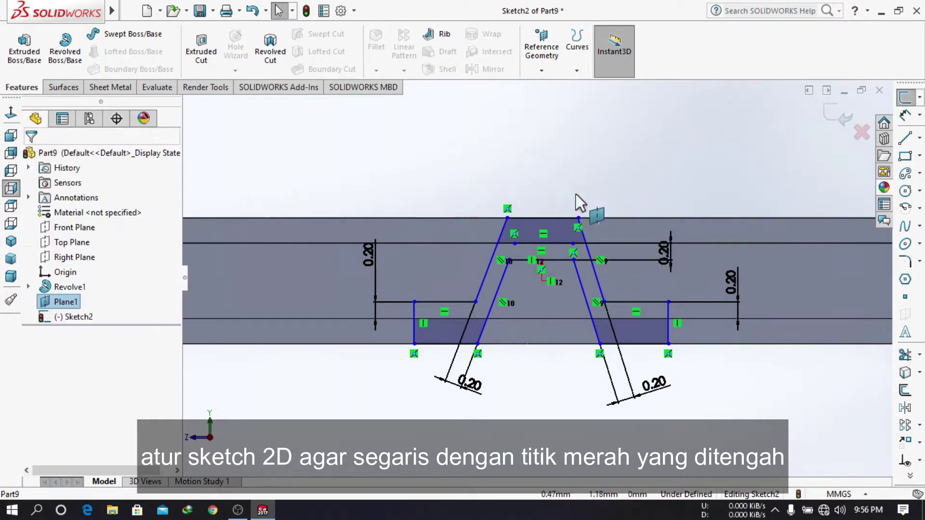
pyautogui.click(541, 217)
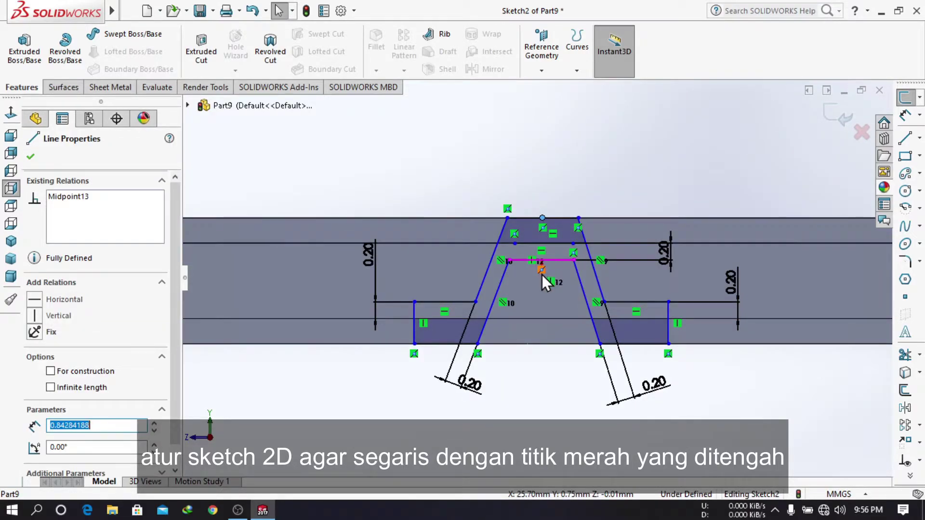
pyautogui.hotkey('ctrl', 'z')
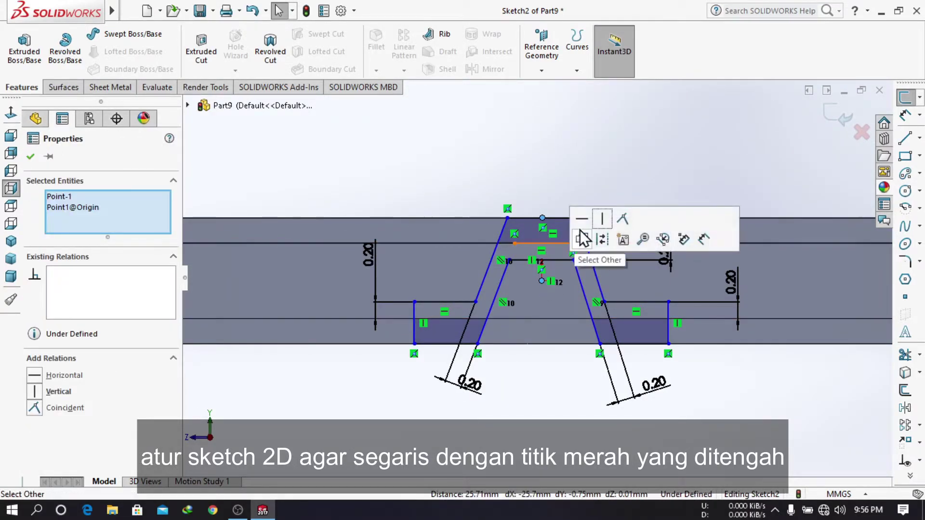
pyautogui.click(601, 221)
pyautogui.click(638, 207)
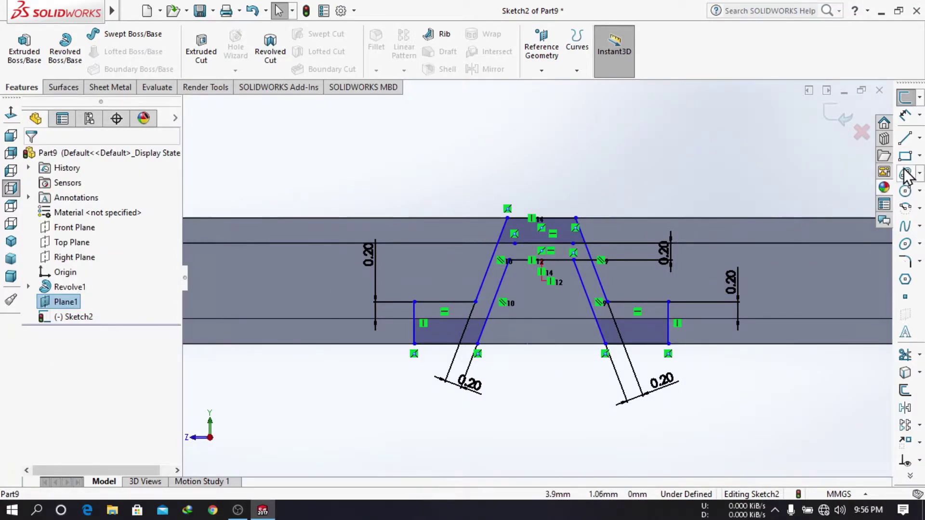
# - Set the angle between the two inner slanted lines to 40 degrees
pyautogui.click(905, 115)
pyautogui.click(585, 297)
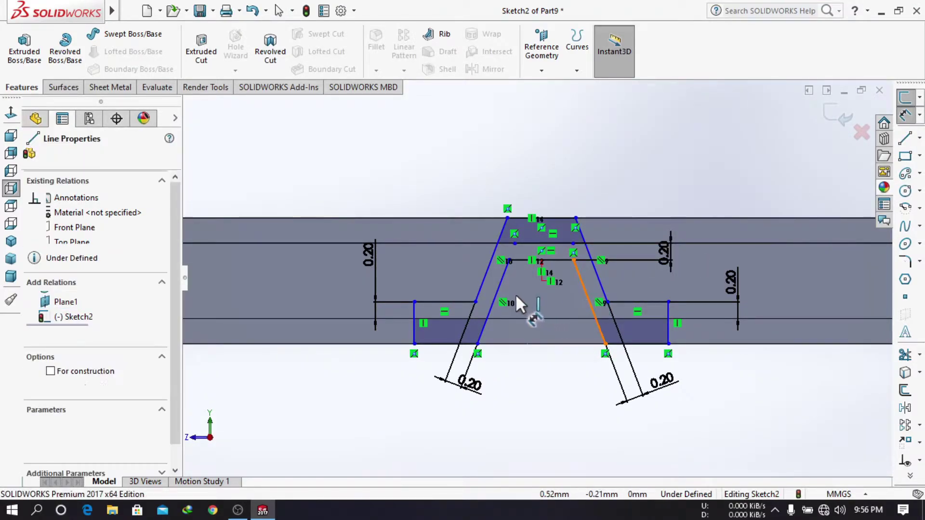
pyautogui.click(499, 285)
pyautogui.click(548, 399)
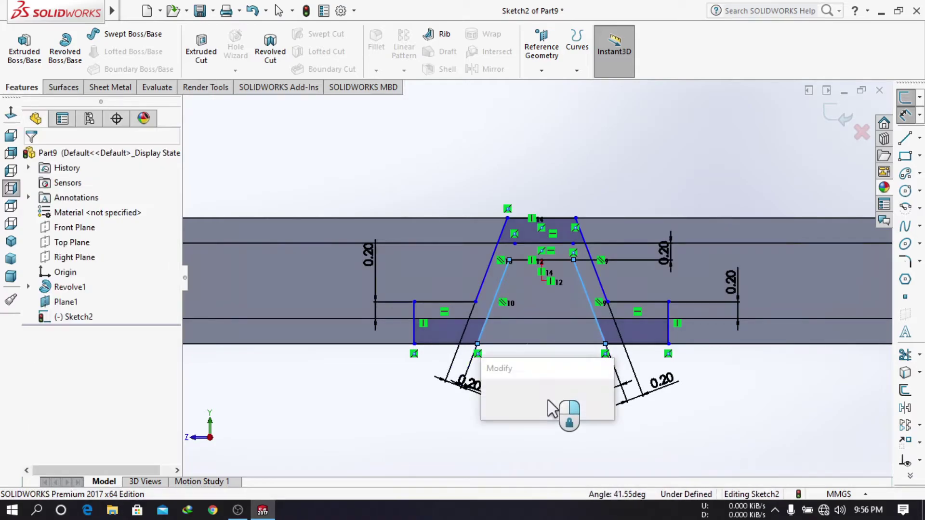
pyautogui.write('40')
pyautogui.press('Return')
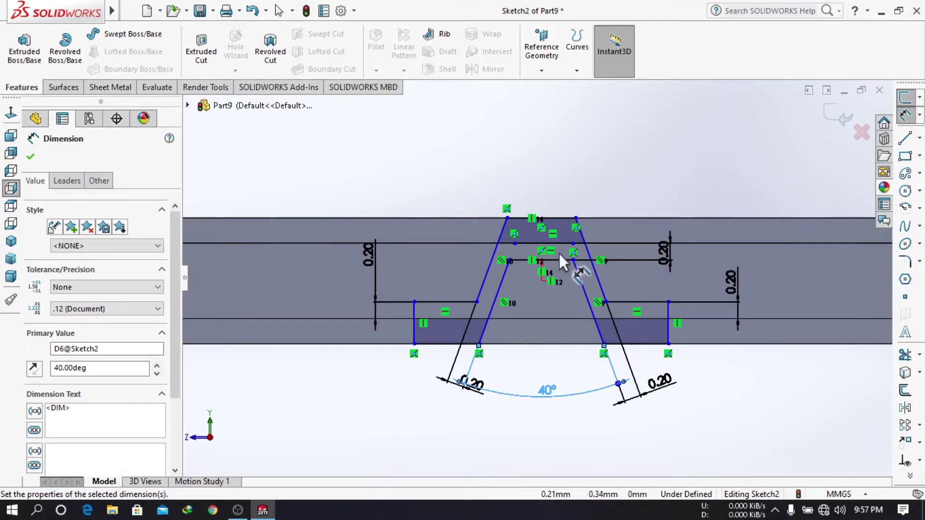
# - Set the length of the inner top horizontal line to 1 mm
pyautogui.scroll(-2, 559, 246)
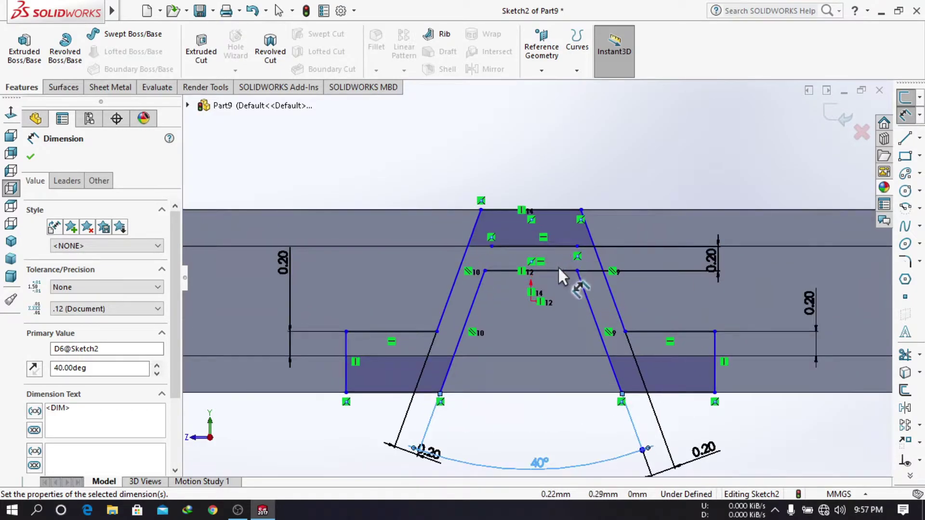
pyautogui.click(559, 272)
pyautogui.click(547, 145)
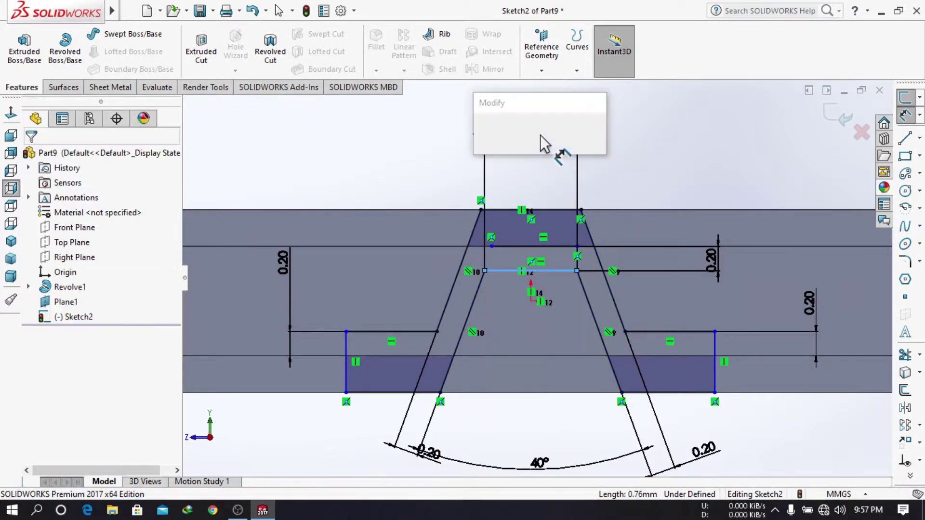
pyautogui.write('1')
pyautogui.press('Return')
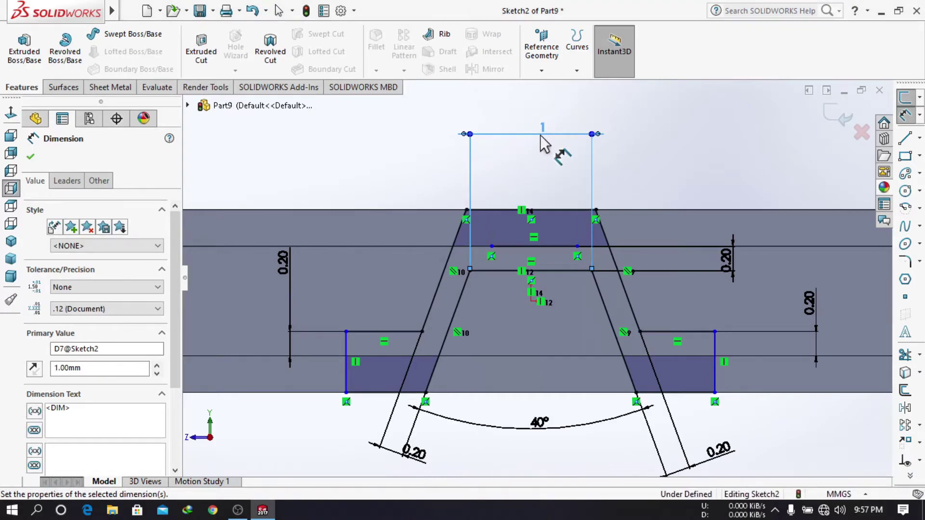
pyautogui.press('Escape')
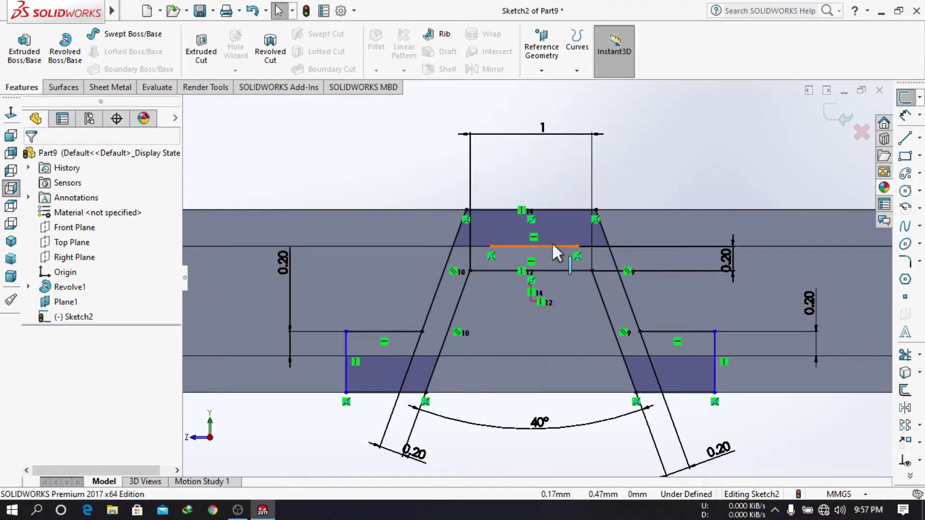
# - Delete the leftover short horizontal line between the inner and outer top lines, together with its associated dimension
pyautogui.click(552, 245)
pyautogui.press('Delete')
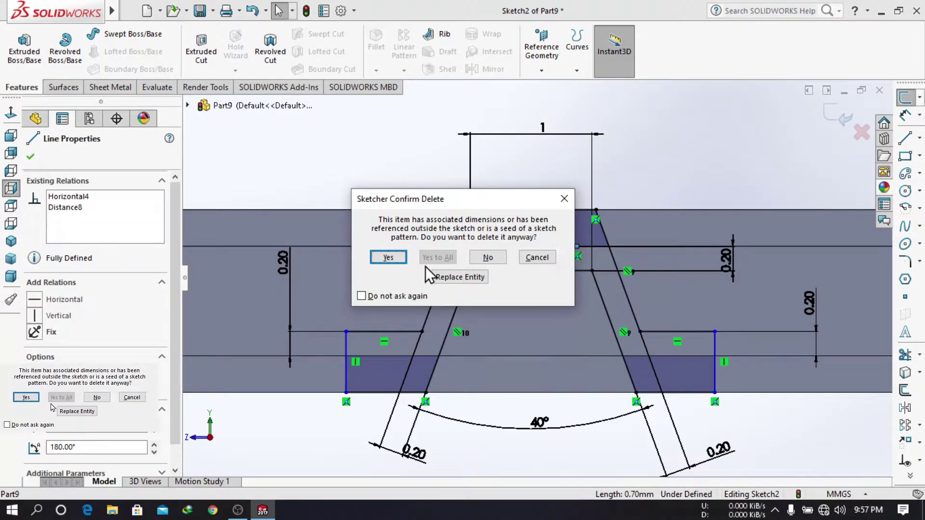
pyautogui.click(388, 257)
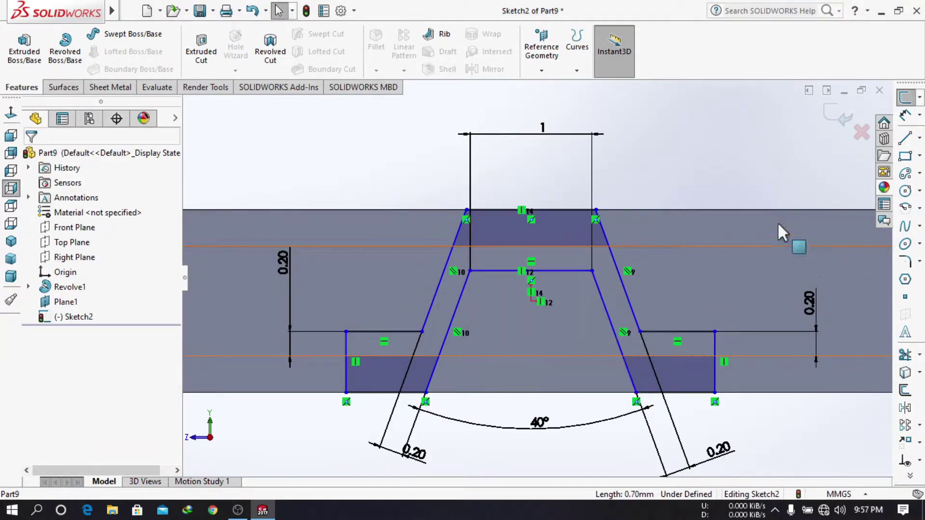
# - Dimension the length of the right foot's top line
pyautogui.click(905, 115)
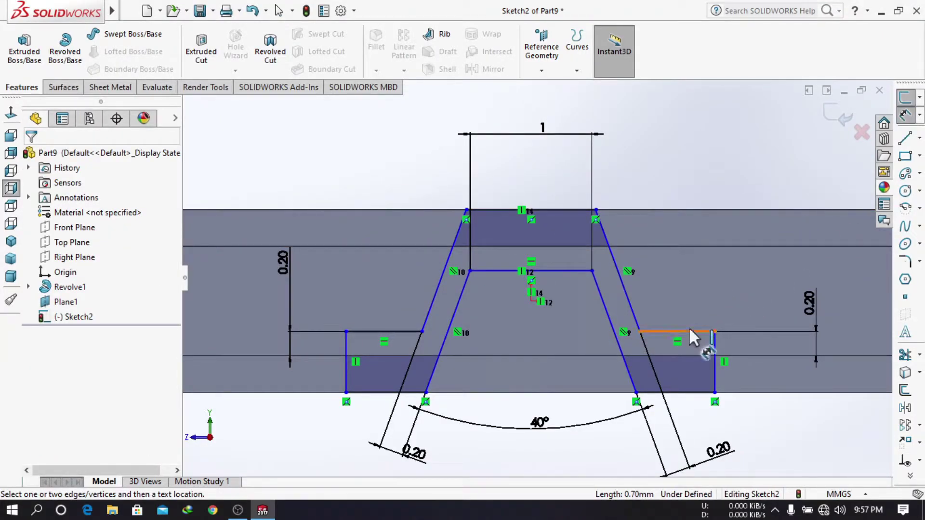
pyautogui.click(689, 331)
pyautogui.click(694, 173)
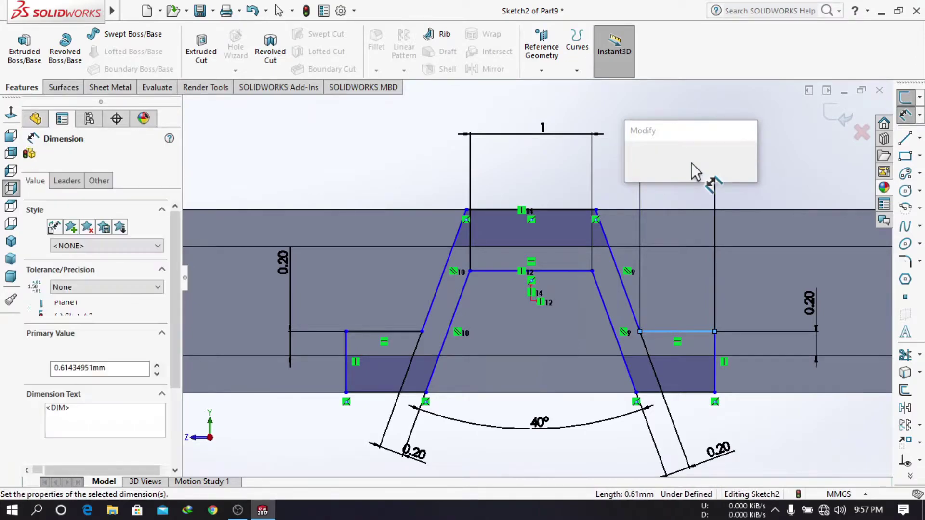
pyautogui.press('Return')
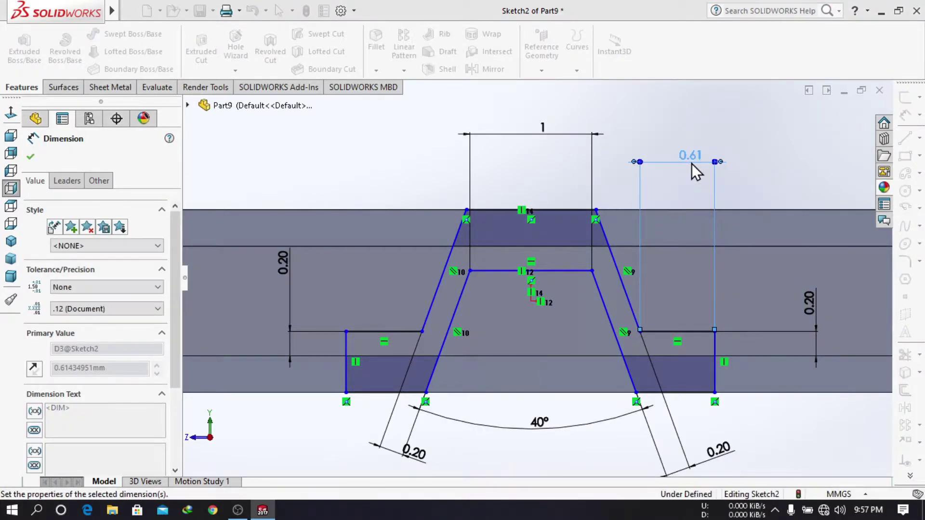
# - Set the top lines of the right and left feet to a length of 0.50 mm each
pyautogui.click(403, 329)
pyautogui.click(394, 178)
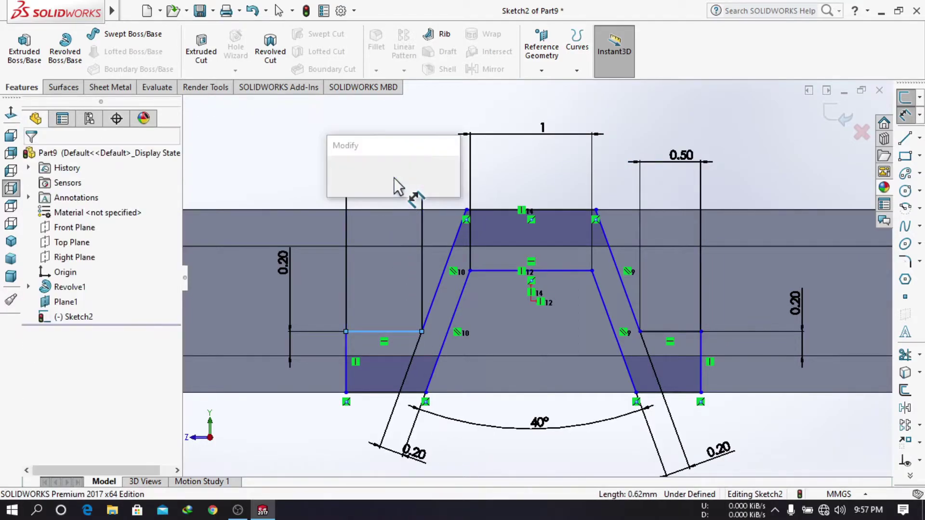
pyautogui.press('Return')
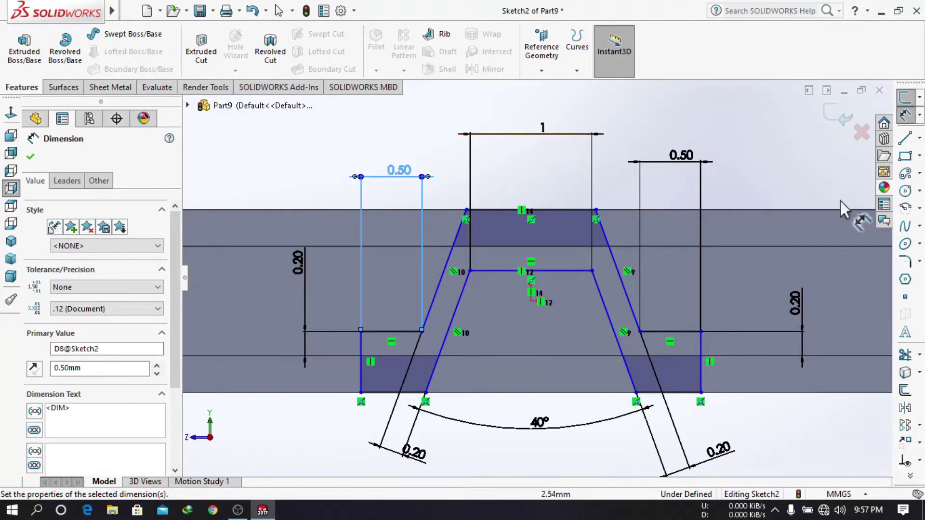
# - Try to fillet the two outer top corners and the feet's two inner bottom corners with a 0.70 mm radius, and undo it
pyautogui.click(906, 264)
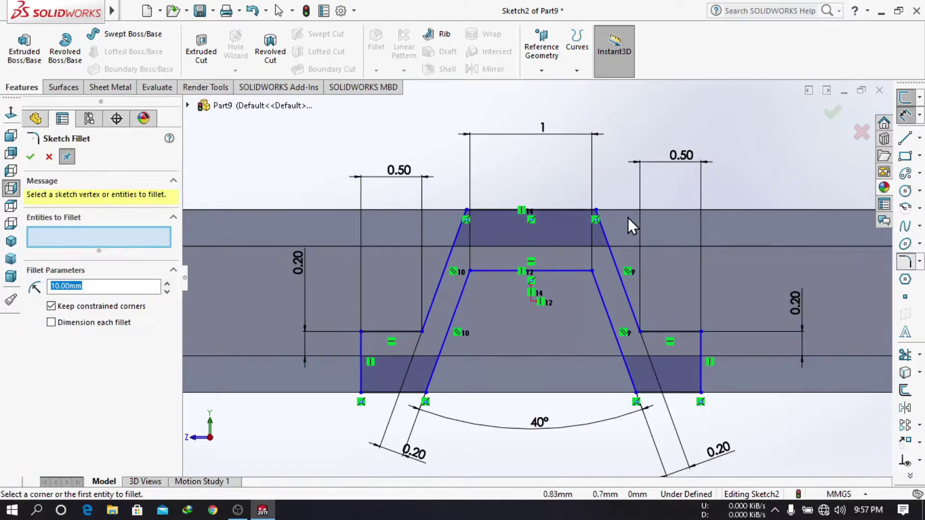
pyautogui.click(597, 209)
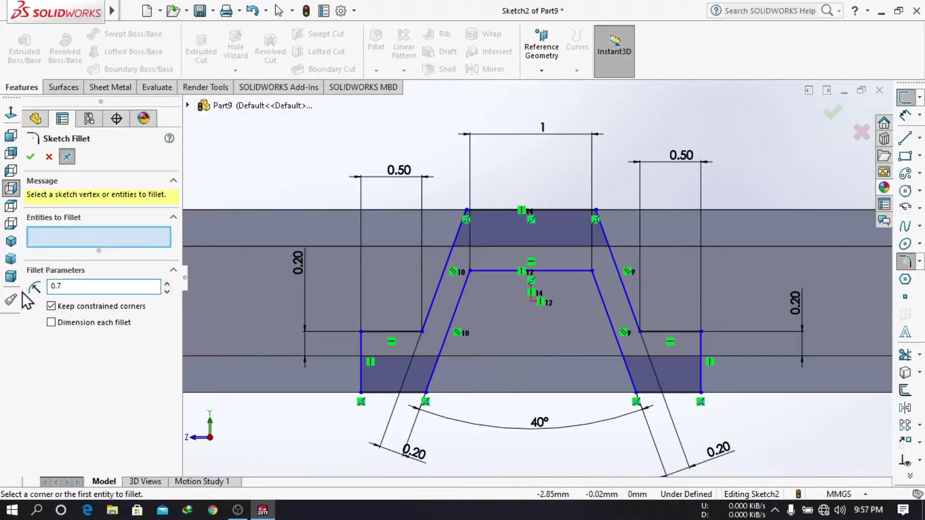
pyautogui.click(596, 211)
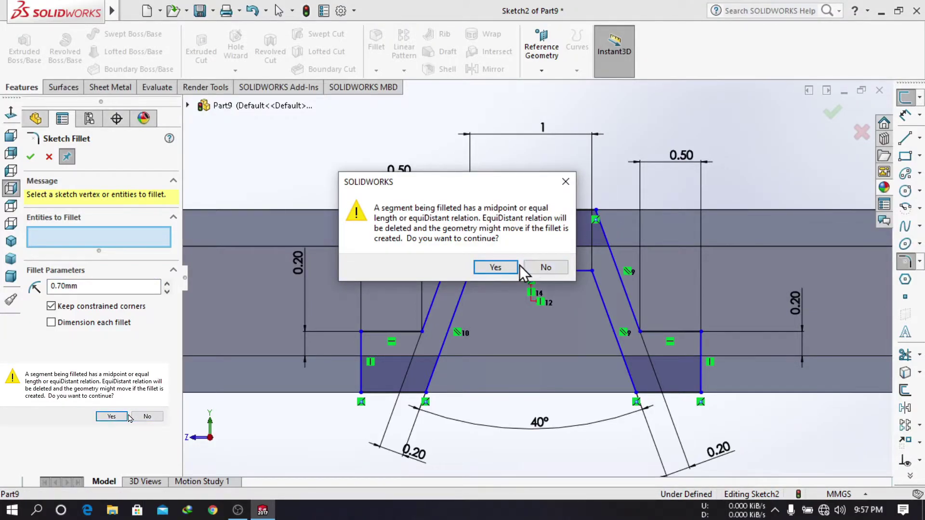
pyautogui.click(509, 266)
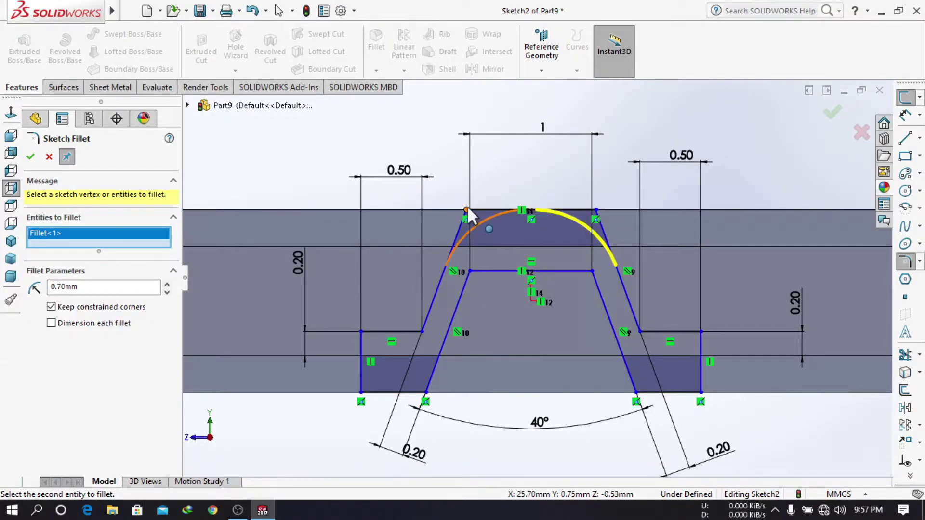
pyautogui.click(466, 209)
pyautogui.click(490, 266)
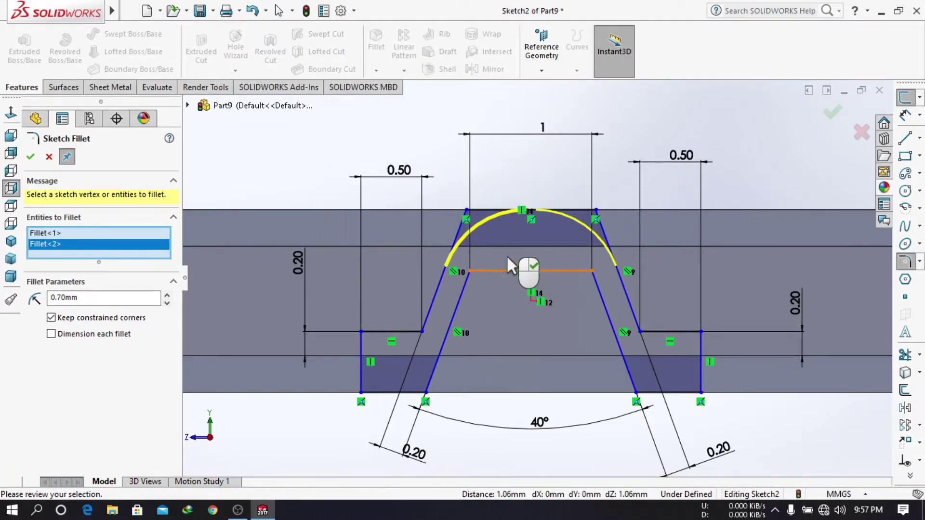
pyautogui.click(636, 393)
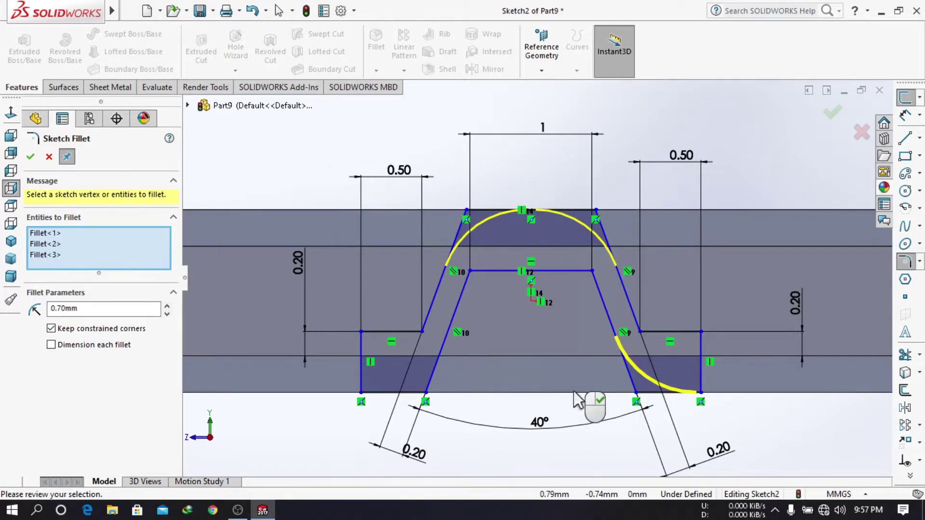
pyautogui.click(425, 394)
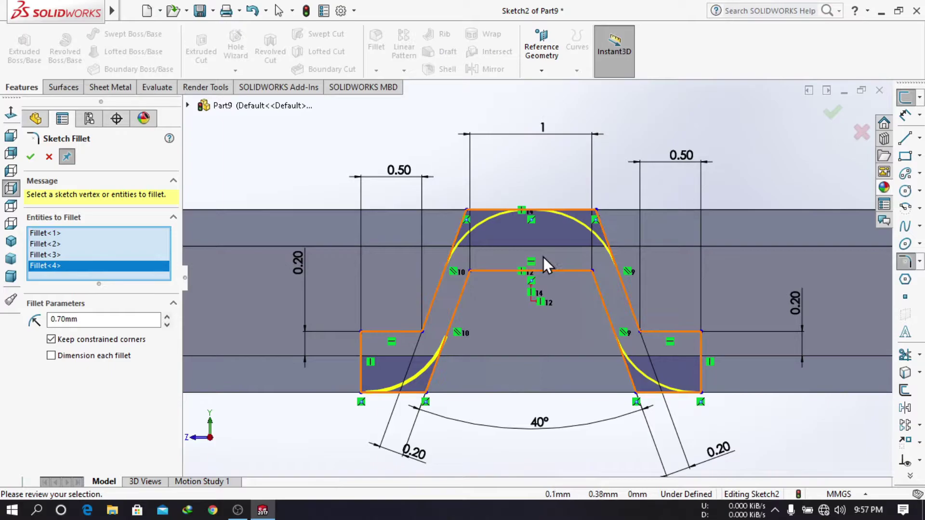
pyautogui.rightClick(649, 122)
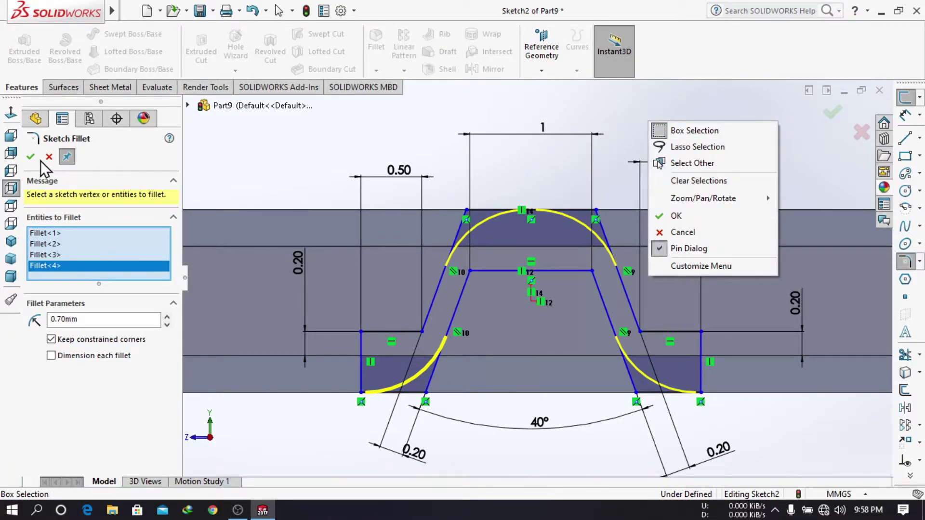
pyautogui.click(32, 156)
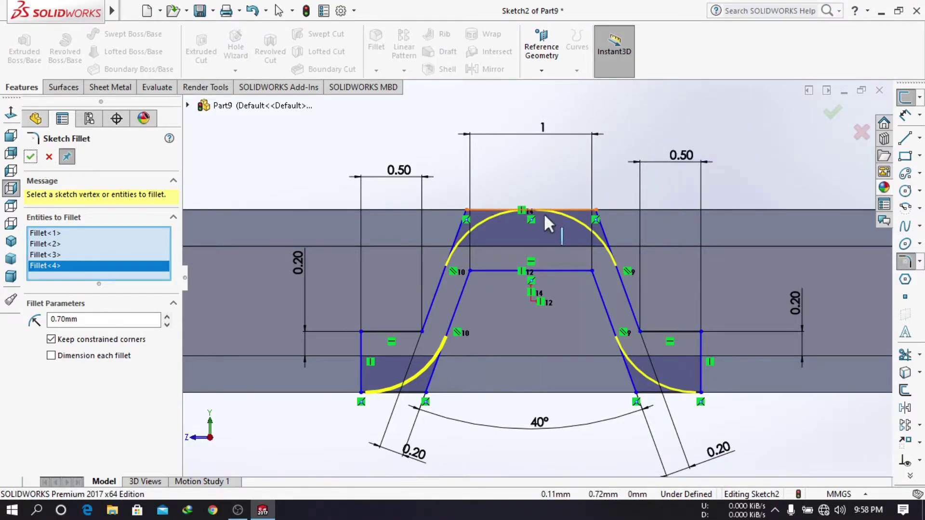
pyautogui.scroll(-3, 545, 218)
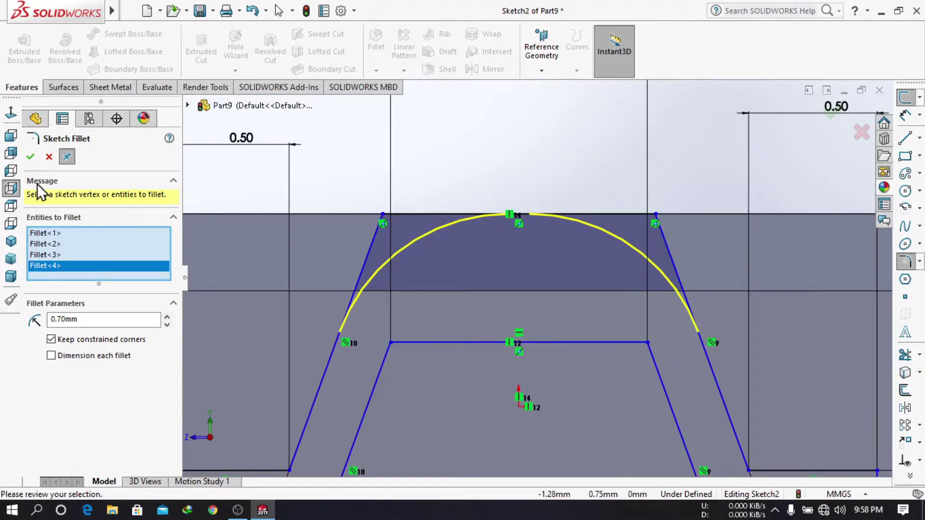
pyautogui.click(28, 156)
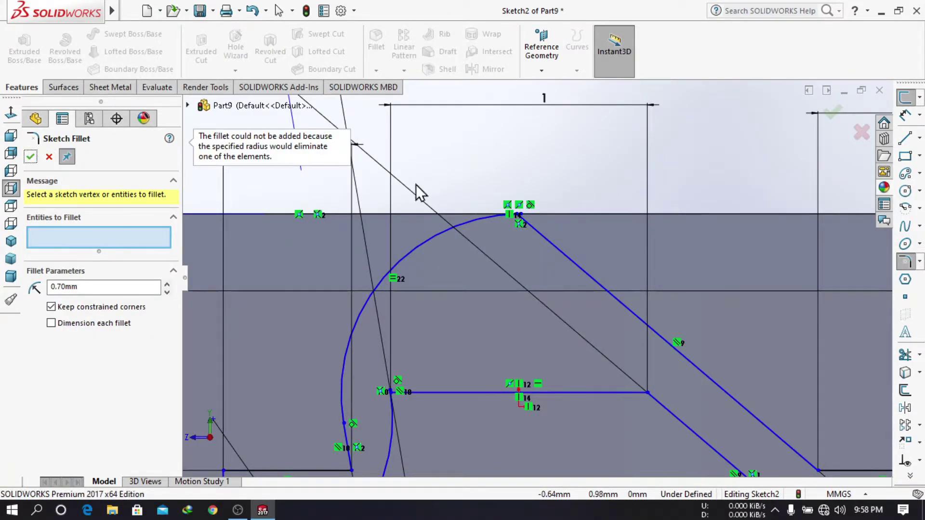
pyautogui.scroll(4, 526, 264)
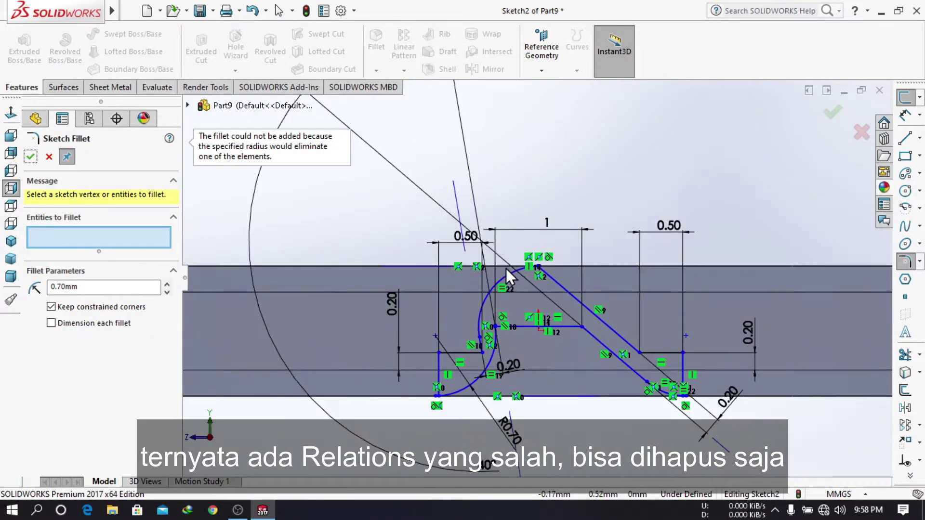
pyautogui.click(253, 12)
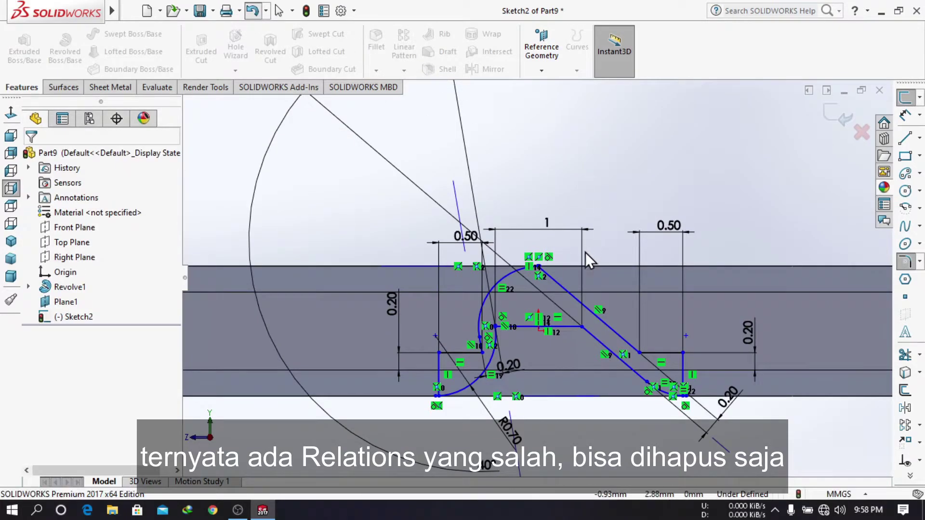
# - Delete the relations at the middle of the outer top horizontal line of the profile
pyautogui.scroll(-5, 557, 280)
pyautogui.press('Escape')
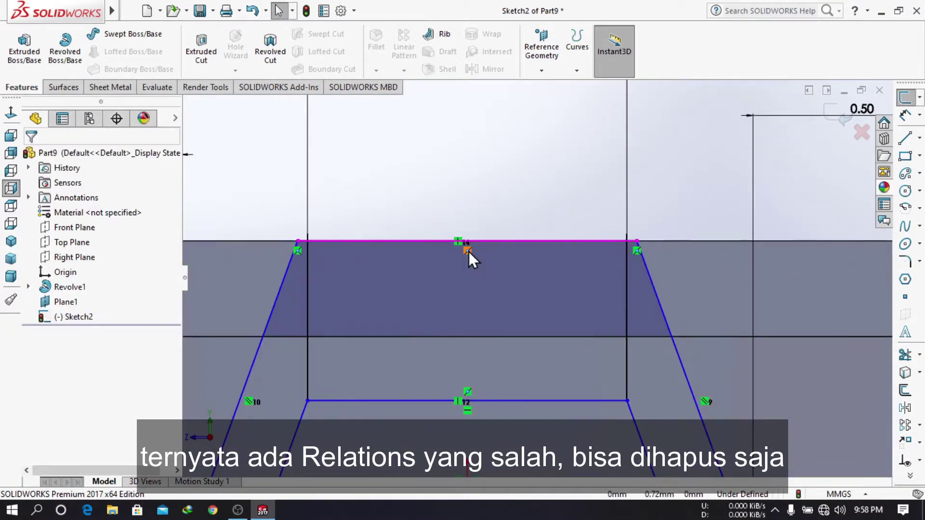
pyautogui.click(470, 251)
pyautogui.press('Delete')
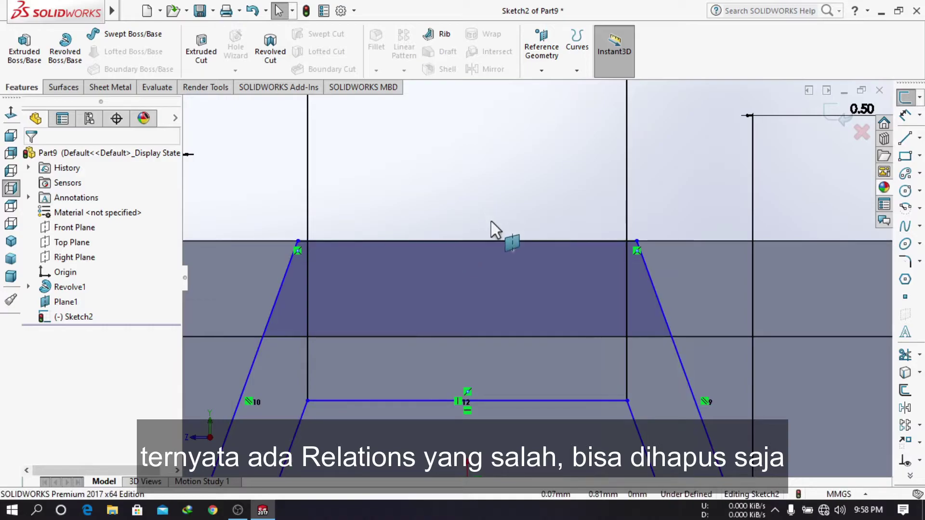
# - Fillet the two outer top corners and the feet's two inner bottom corners of the profile with a 0.70 mm radius
pyautogui.scroll(3, 491, 231)
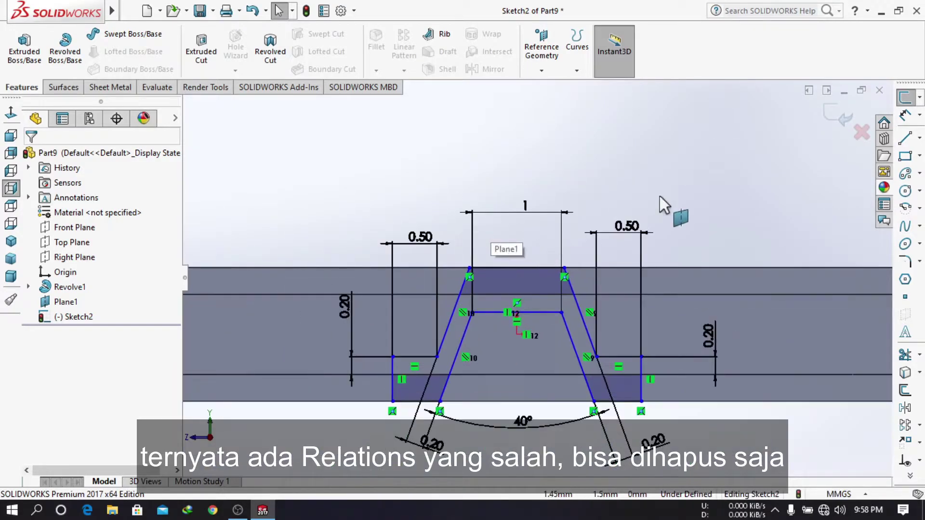
pyautogui.click(905, 262)
pyautogui.click(564, 267)
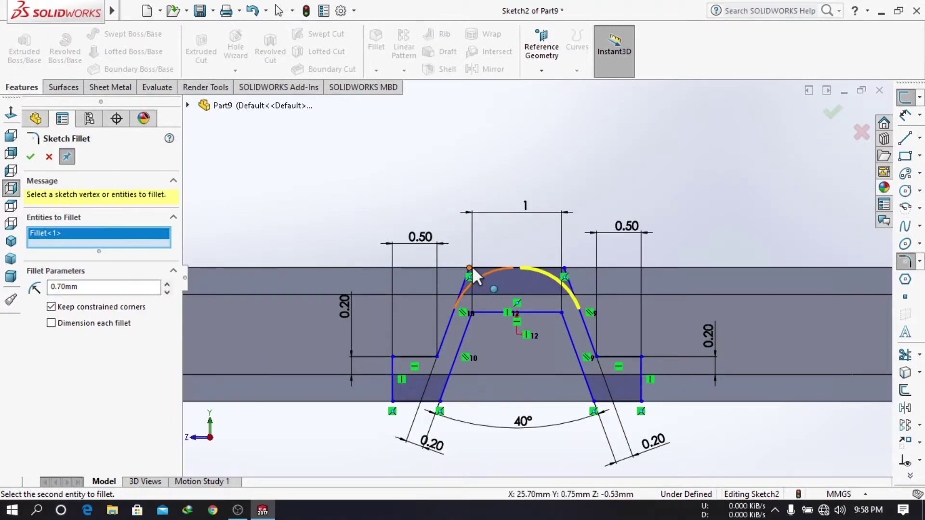
pyautogui.click(471, 267)
pyautogui.click(439, 400)
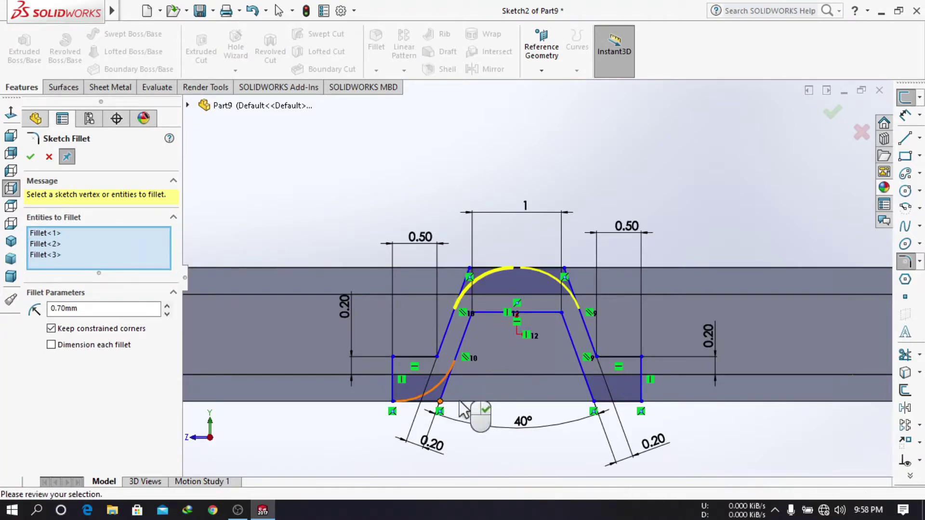
pyautogui.click(594, 401)
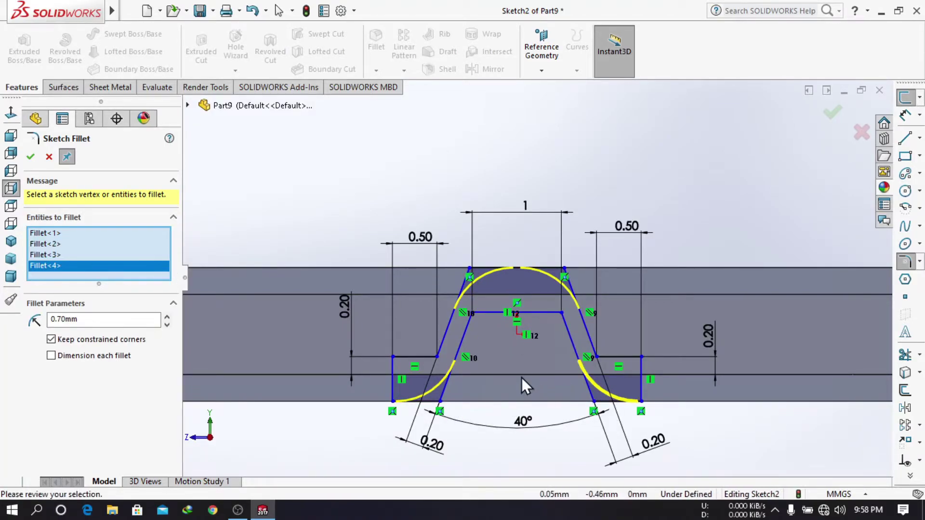
pyautogui.click(33, 160)
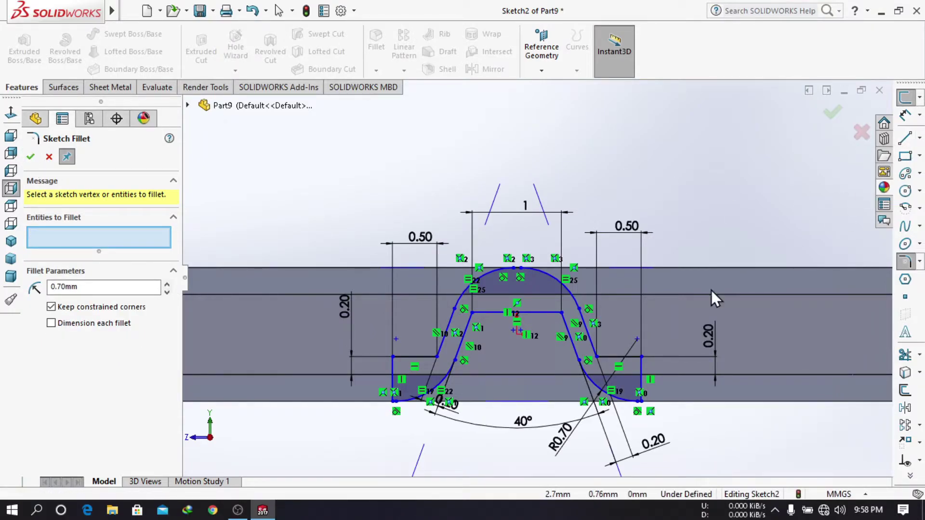
pyautogui.click(643, 371)
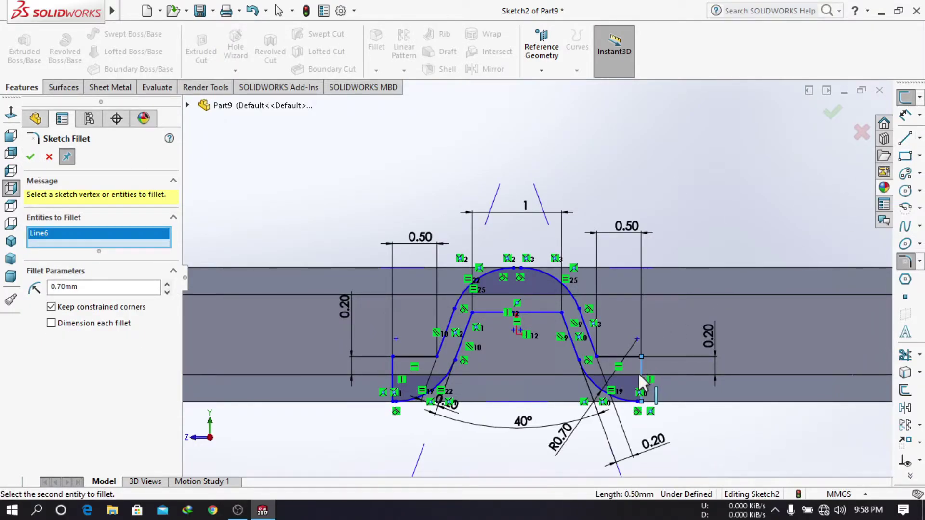
pyautogui.click(420, 381)
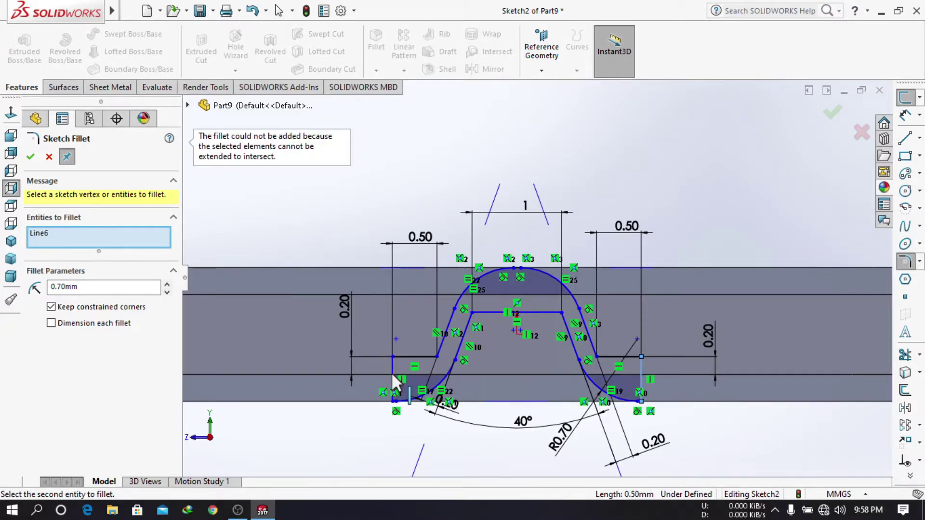
pyautogui.press('Escape')
pyautogui.press('Escape')
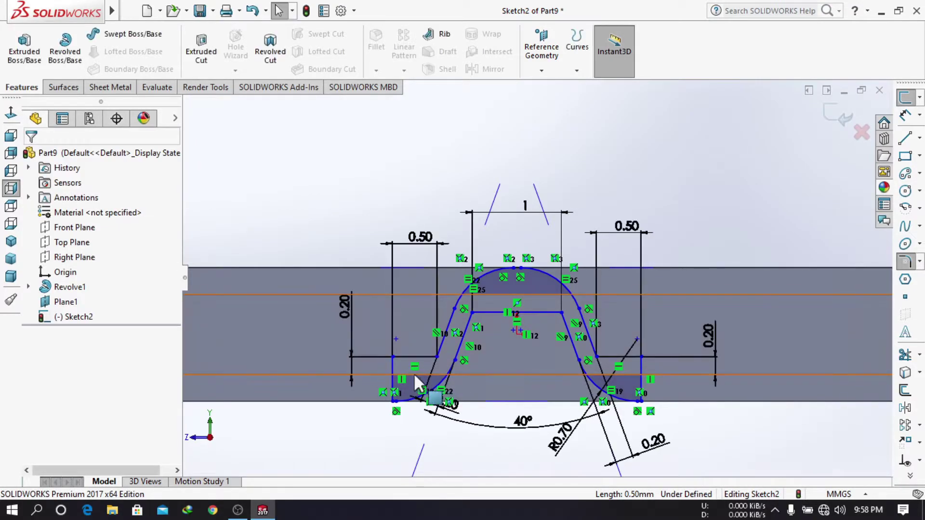
# - Convert the vertical end lines of the left and right feet to construction geometry
pyautogui.click(392, 362)
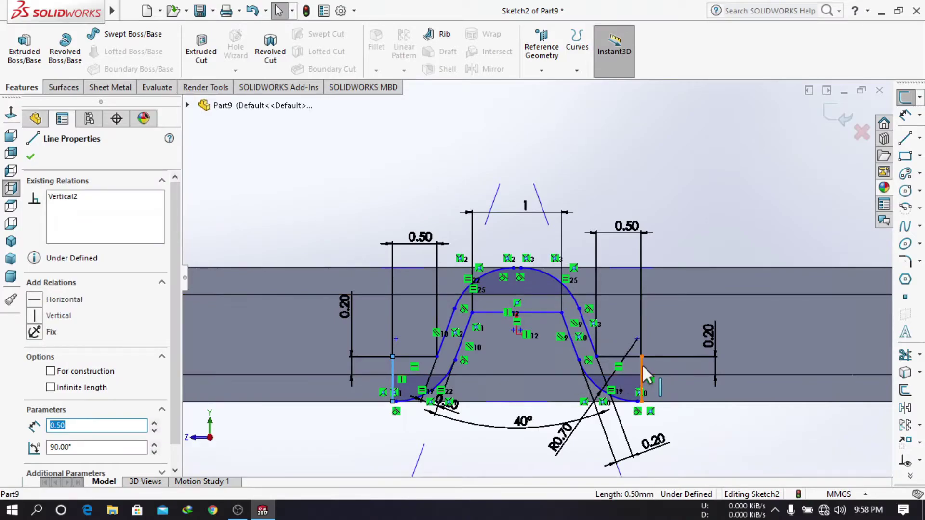
pyautogui.keyDown('ctrl'); pyautogui.click(643, 364); pyautogui.keyUp('ctrl')
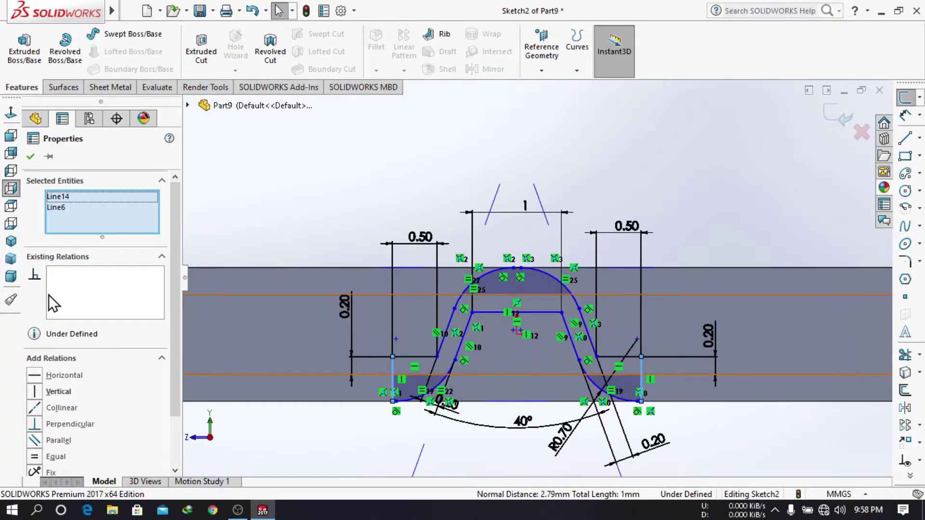
pyautogui.scroll(-2, 61, 391)
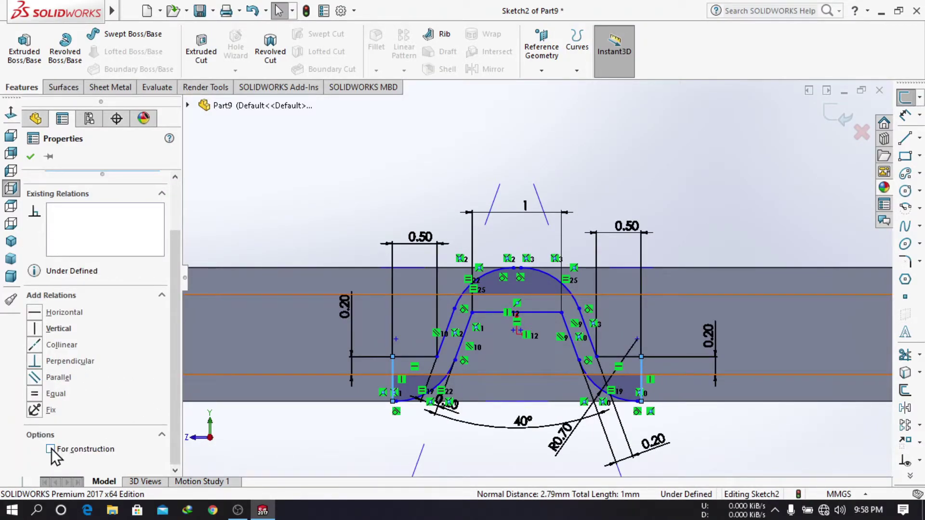
pyautogui.click(50, 448)
pyautogui.click(592, 156)
# - Draw a 1 mm vertical line from the right foot's outer top corner to the ring's upper edge, continuing horizontally to the top fillet arc
pyautogui.click(906, 138)
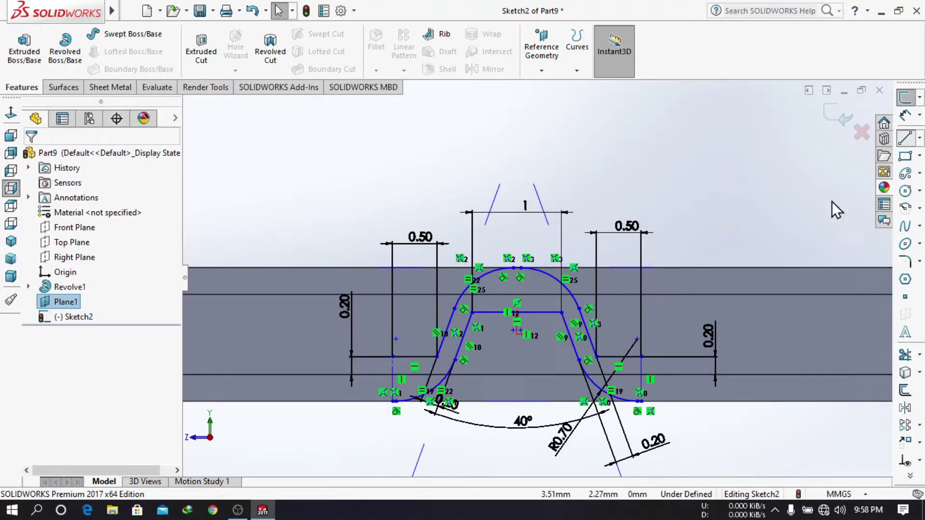
pyautogui.click(641, 357)
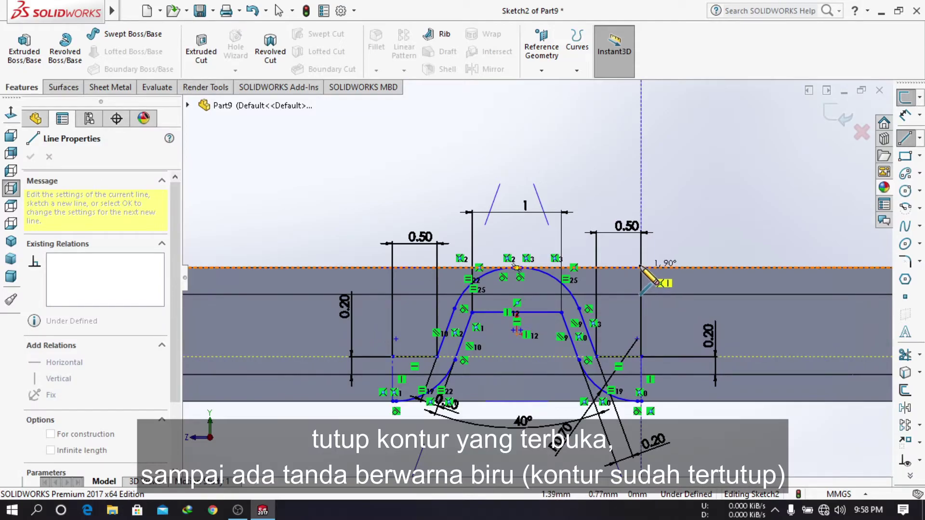
pyautogui.click(641, 266)
pyautogui.scroll(-4, 530, 274)
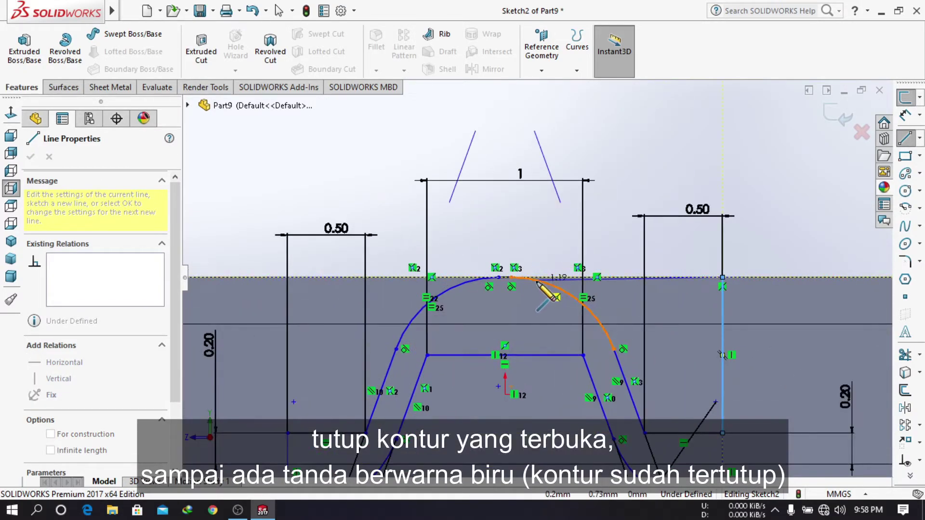
pyautogui.click(502, 274)
pyautogui.rightClick(547, 199)
pyautogui.click(549, 201)
# - Draw a horizontal line from the left top fillet arc along the ring's upper edge, continuing 1 mm down to the left foot's outer top corner
pyautogui.click(905, 138)
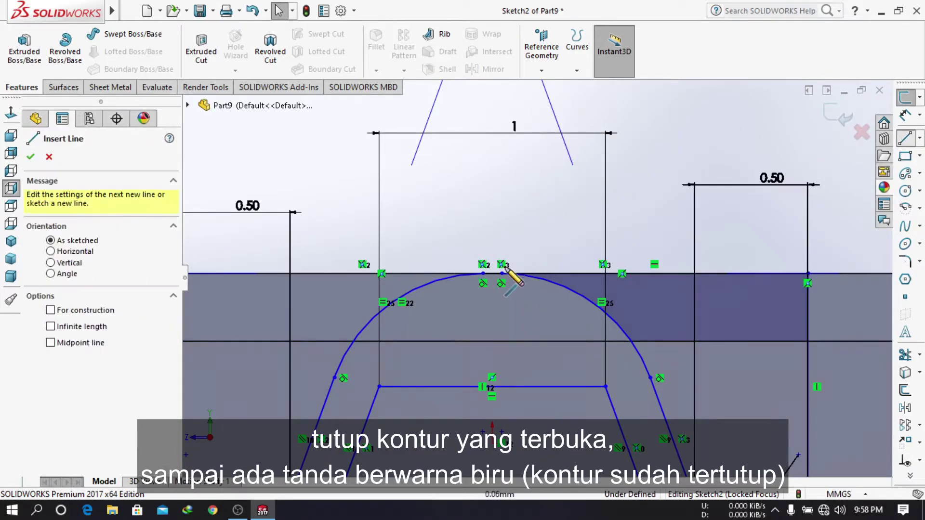
pyautogui.scroll(4, 482, 275)
pyautogui.click(482, 274)
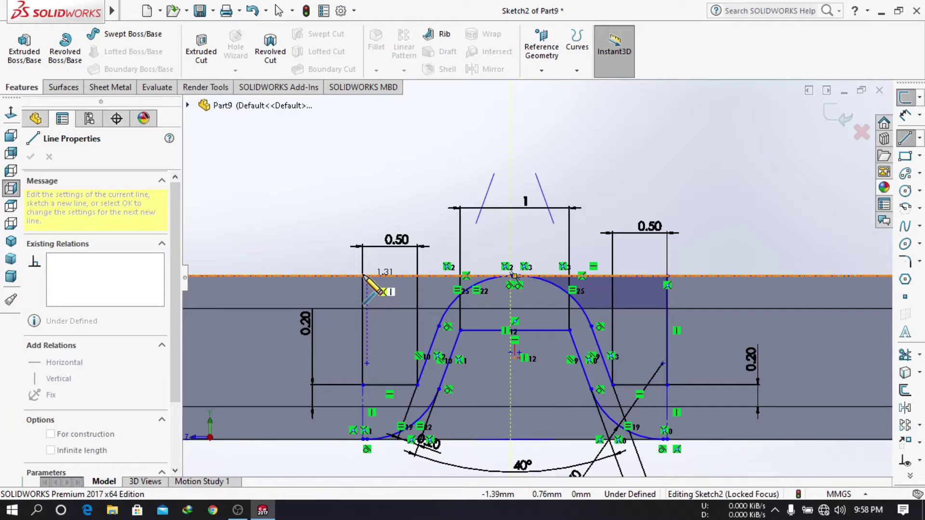
pyautogui.click(362, 276)
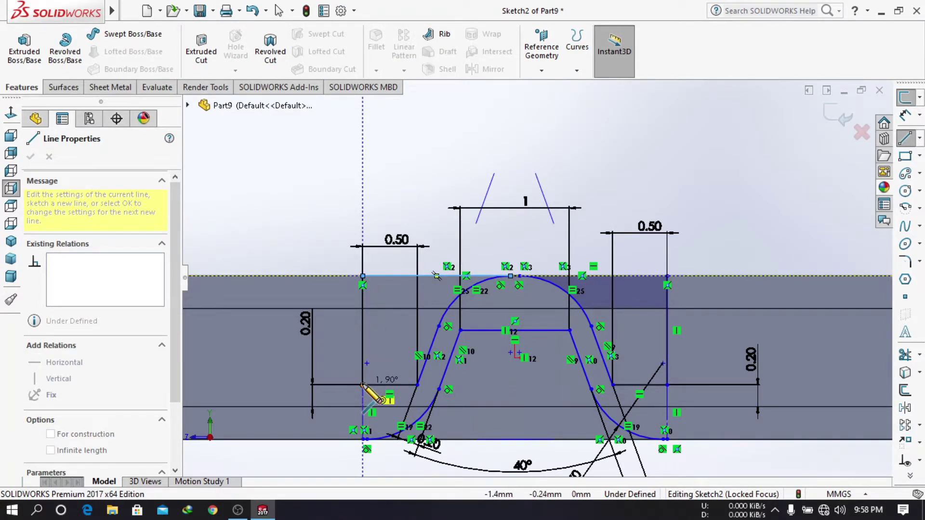
pyautogui.click(362, 386)
pyautogui.press('Escape')
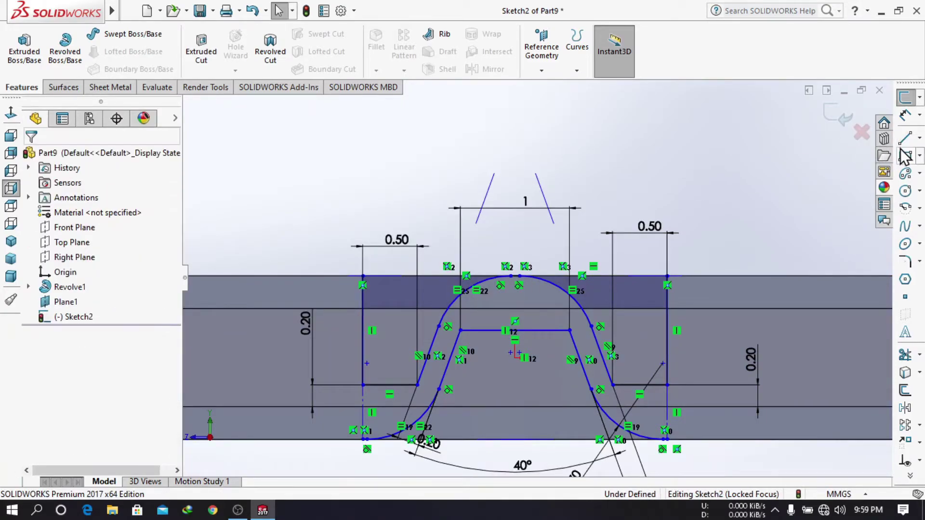
# - Draw a horizontal line along the ring's lower edge connecting the ends of the right and left foot fillet arcs
pyautogui.press('l')
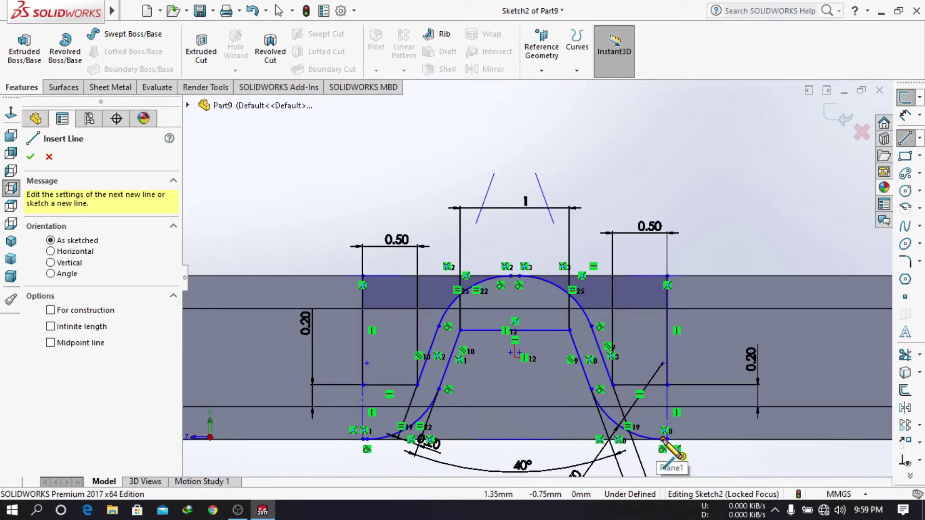
pyautogui.click(608, 443)
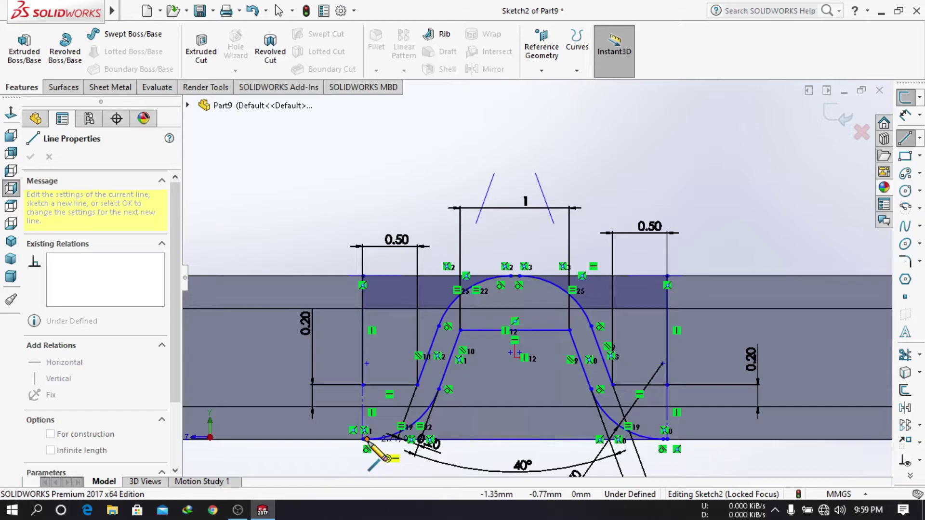
pyautogui.click(367, 439)
pyautogui.rightClick(690, 199)
pyautogui.click(709, 210)
# - Hide the revolved ring body so that only the profile sketch remains in view
pyautogui.scroll(1, 686, 248)
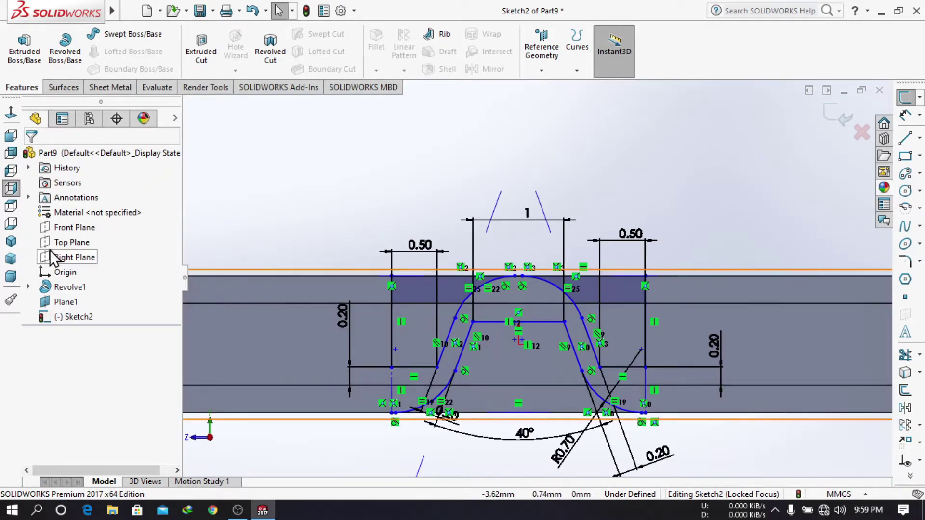
pyautogui.rightClick(59, 288)
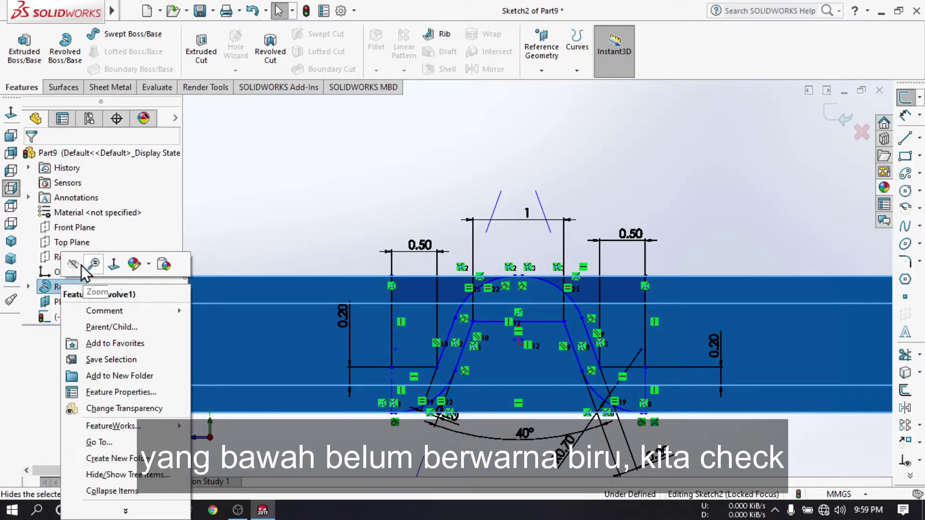
pyautogui.click(74, 263)
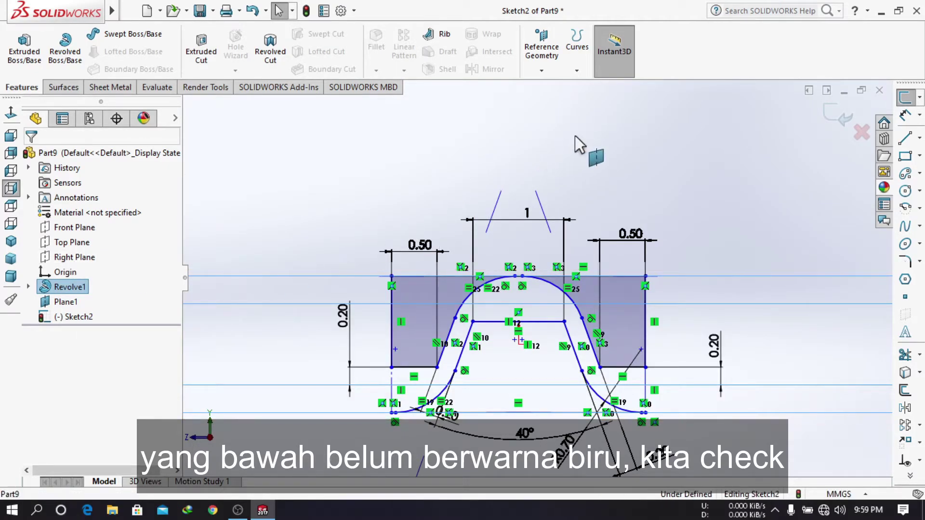
pyautogui.click(602, 420)
# - Trim the short horizontal stubs and the vertical construction lines at the outer bottom ends of both feet
pyautogui.scroll(-4, 631, 475)
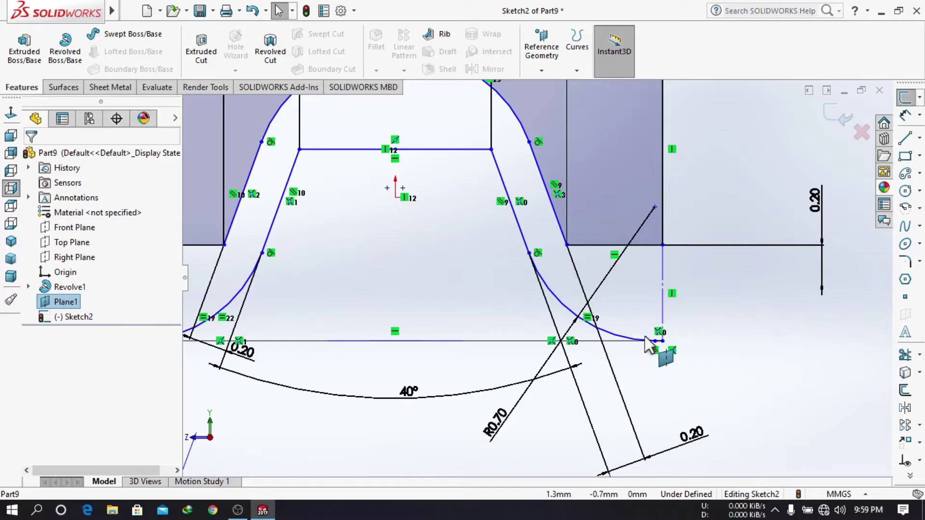
pyautogui.scroll(-4, 651, 342)
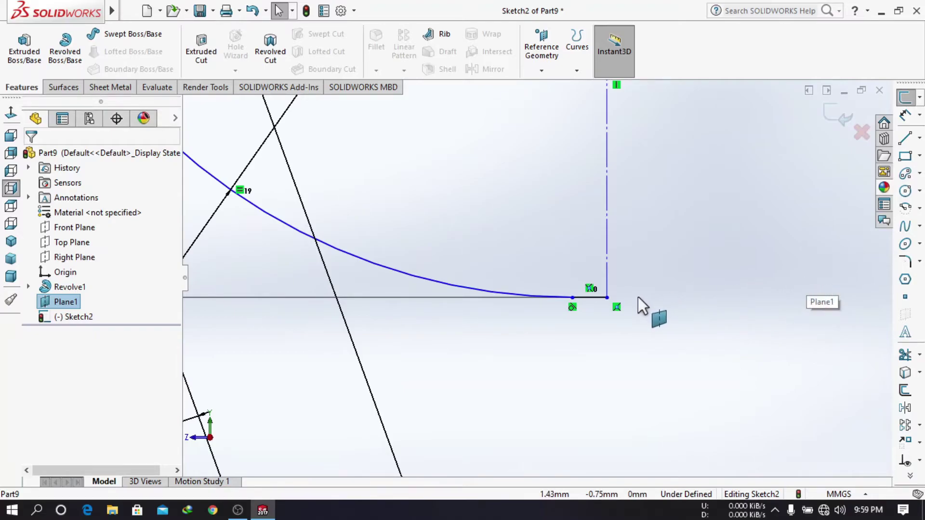
pyautogui.scroll(1, 638, 297)
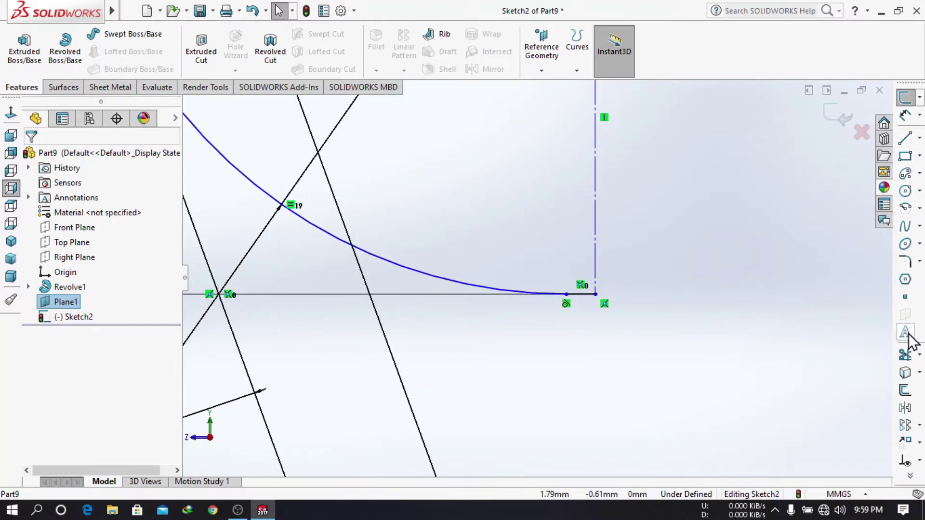
pyautogui.click(904, 354)
pyautogui.click(583, 293)
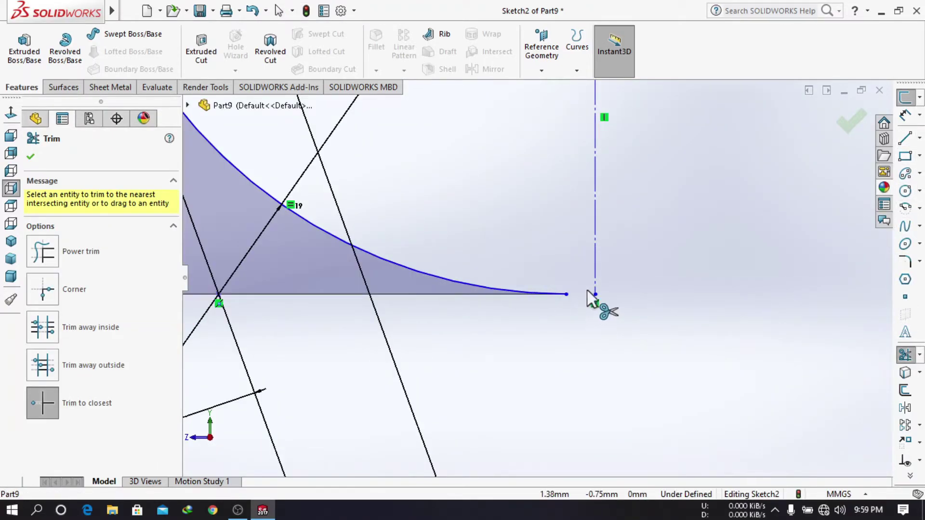
pyautogui.click(595, 282)
pyautogui.scroll(6, 536, 291)
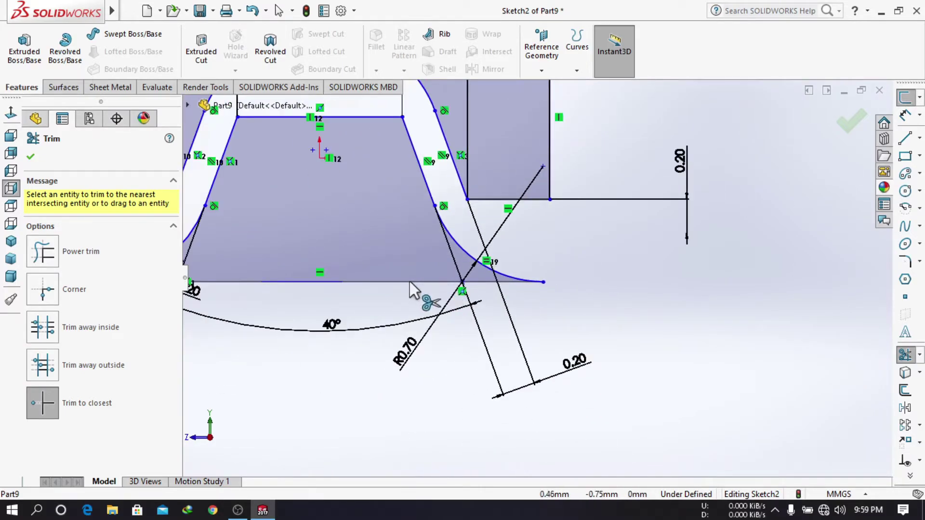
pyautogui.scroll(3, 431, 289)
pyautogui.scroll(-3, 304, 252)
pyautogui.click(327, 262)
pyautogui.scroll(-4, 345, 297)
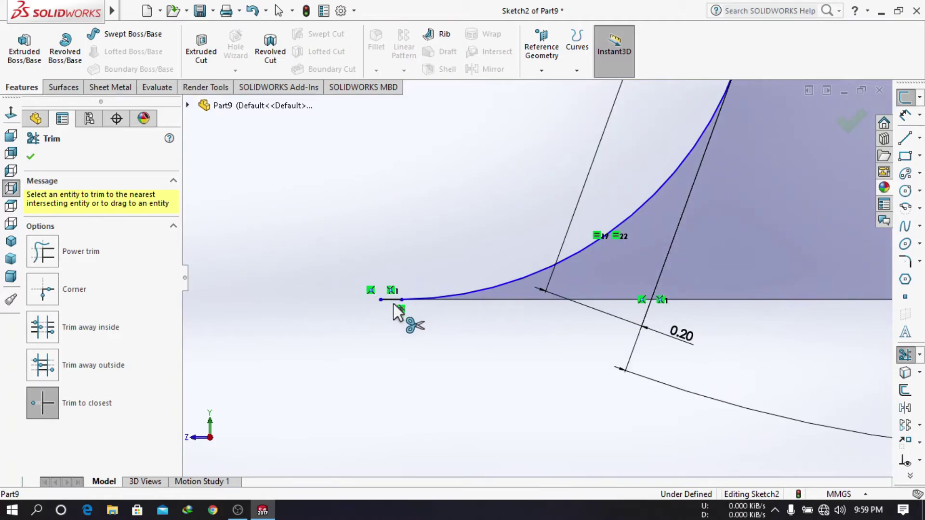
# - Trim the short line between the two top fillet arcs and finish trimming
pyautogui.scroll(5, 440, 317)
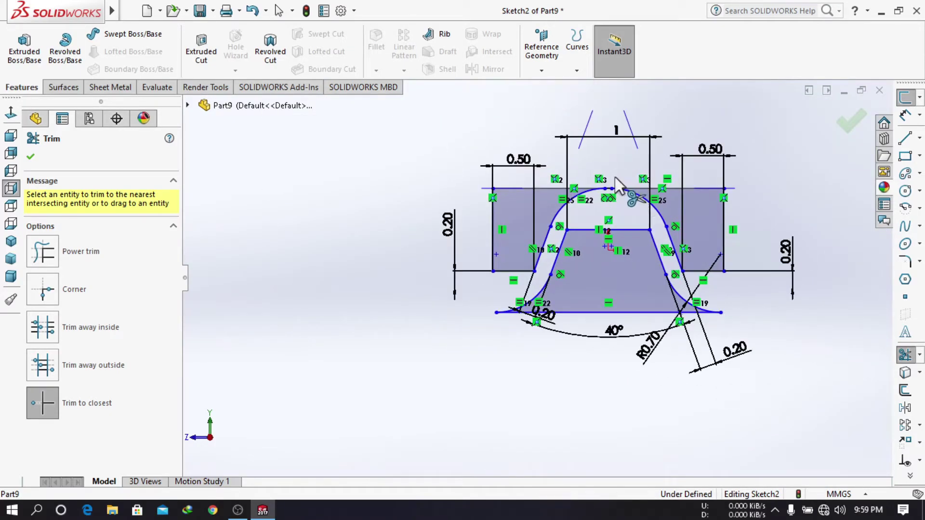
pyautogui.scroll(-5, 602, 198)
pyautogui.click(503, 264)
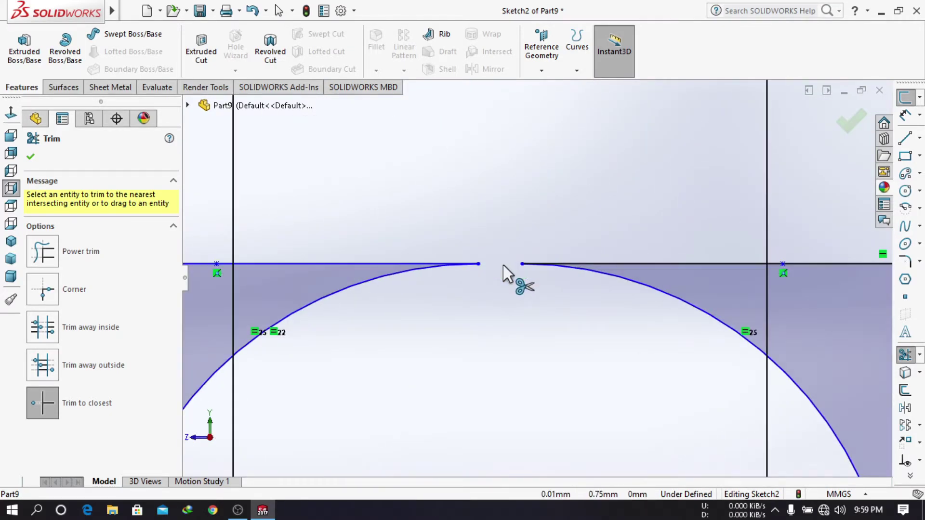
pyautogui.scroll(6, 524, 299)
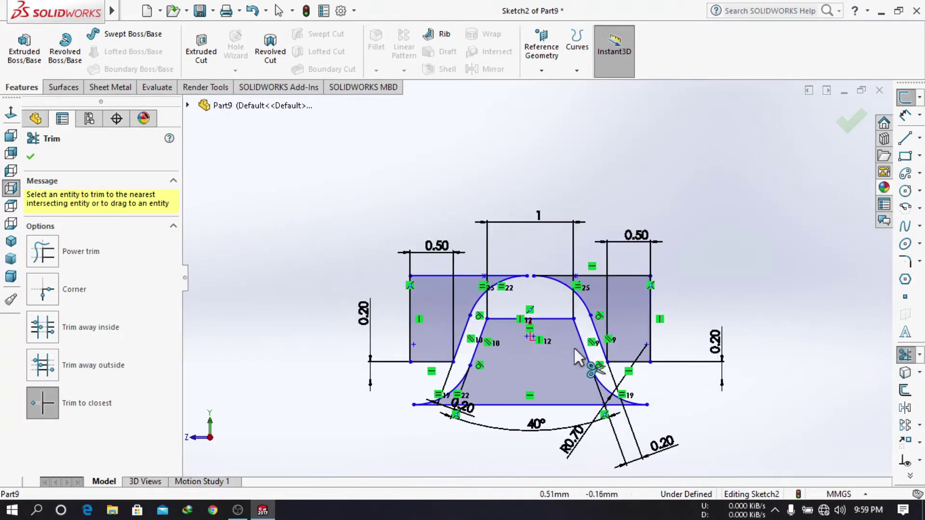
pyautogui.scroll(2, 537, 280)
pyautogui.click(850, 121)
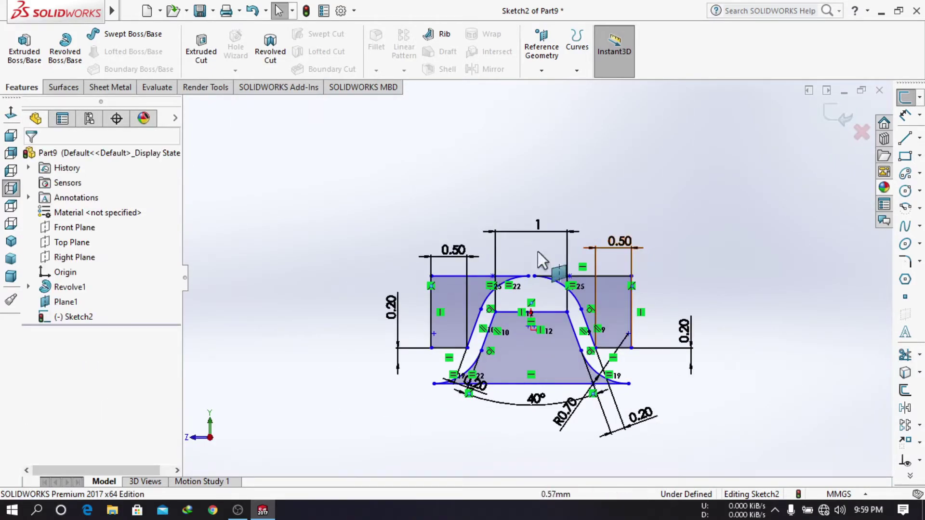
# - Show the revolved ring body again and exit the profile sketch
pyautogui.rightClick(71, 287)
pyautogui.click(80, 268)
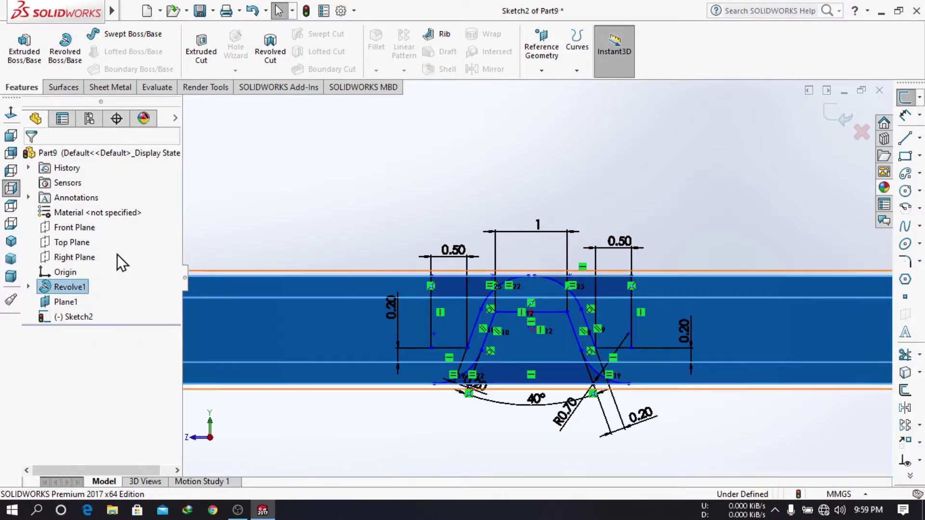
pyautogui.click(523, 180)
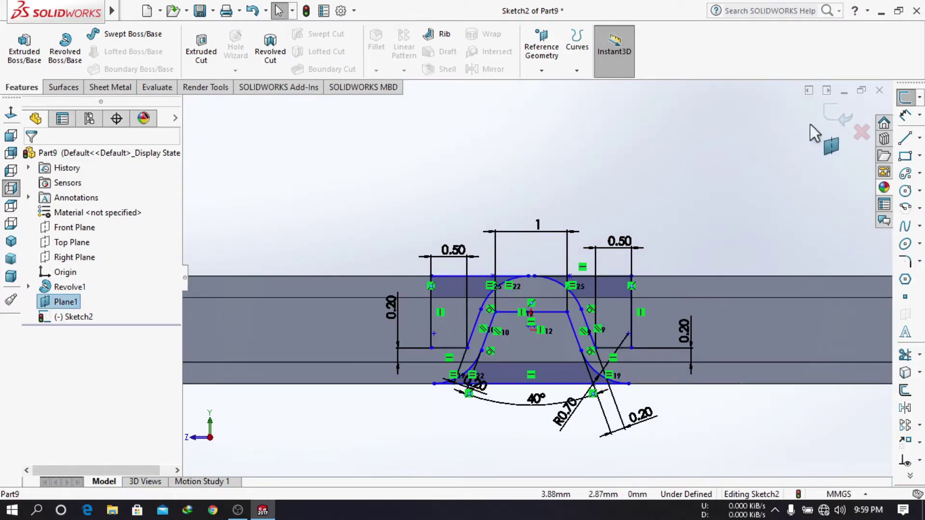
pyautogui.click(824, 111)
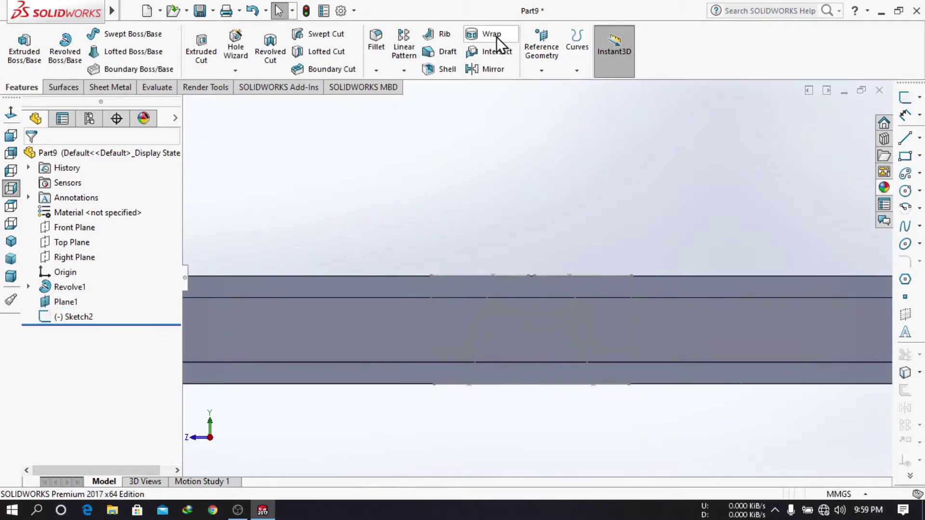
# - Wrap the profile sketch onto the ring's inner cylindrical face as a 5 mm deboss
pyautogui.click(572, 289)
pyautogui.moveTo(545, 212); pyautogui.dragTo(520, 208, button='middle')
pyautogui.moveTo(501, 200); pyautogui.dragTo(550, 255, button='middle')
pyautogui.click(577, 237)
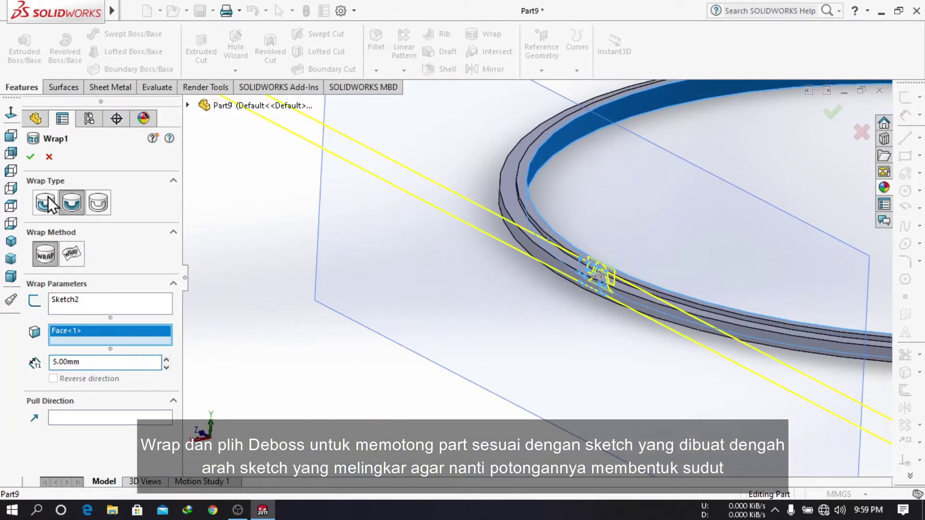
pyautogui.click(30, 157)
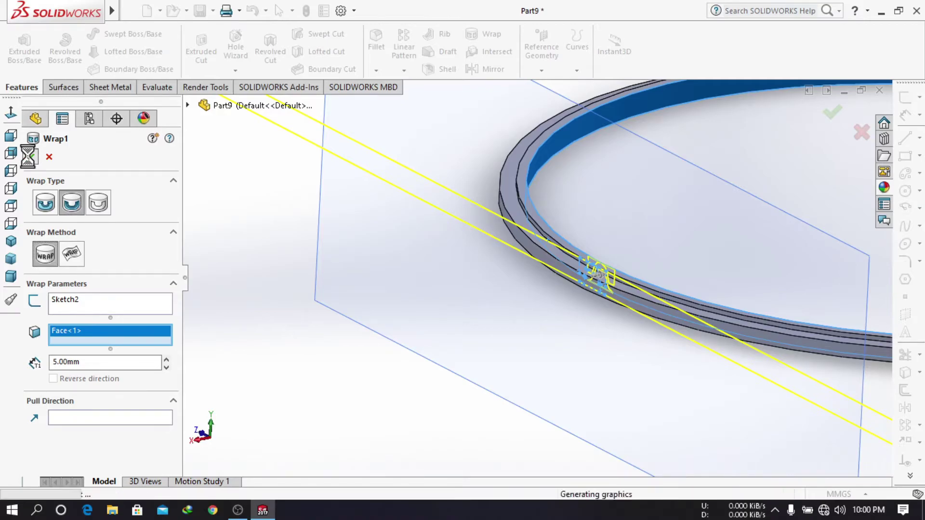
# - Hide the reference plane Plane1
pyautogui.click(657, 343)
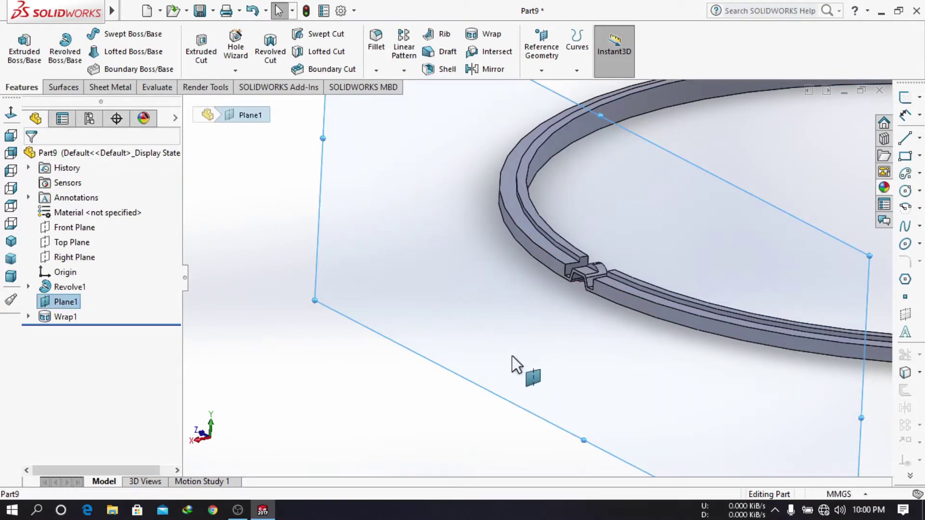
pyautogui.rightClick(66, 301)
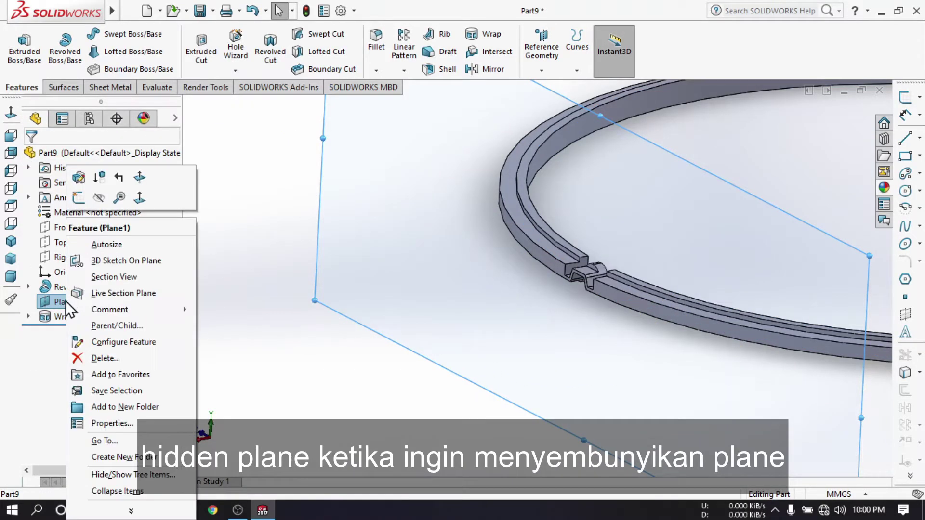
pyautogui.click(98, 199)
pyautogui.moveTo(484, 326); pyautogui.dragTo(529, 318, button='middle')
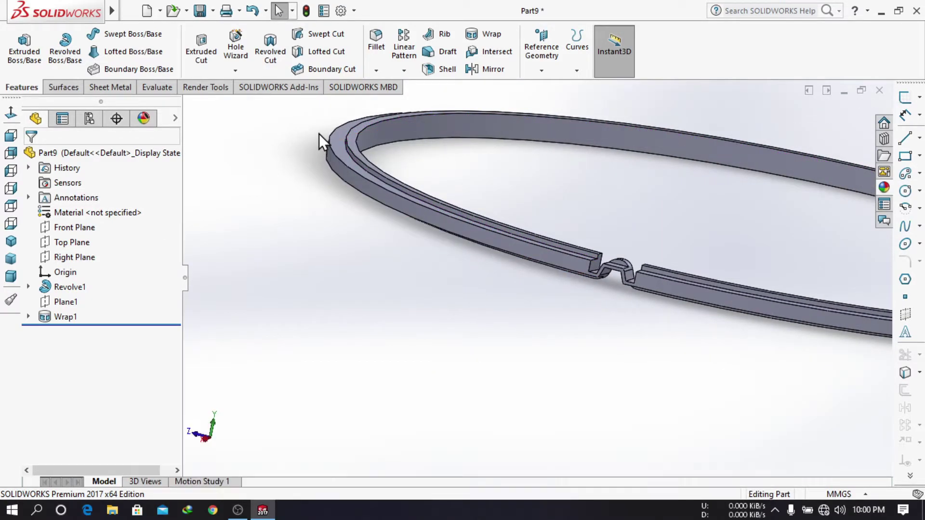
# - Set up a circular pattern of the Wrap1 cut around the ring's inner face, equally spaced over 360°
pyautogui.click(404, 70)
pyautogui.click(423, 99)
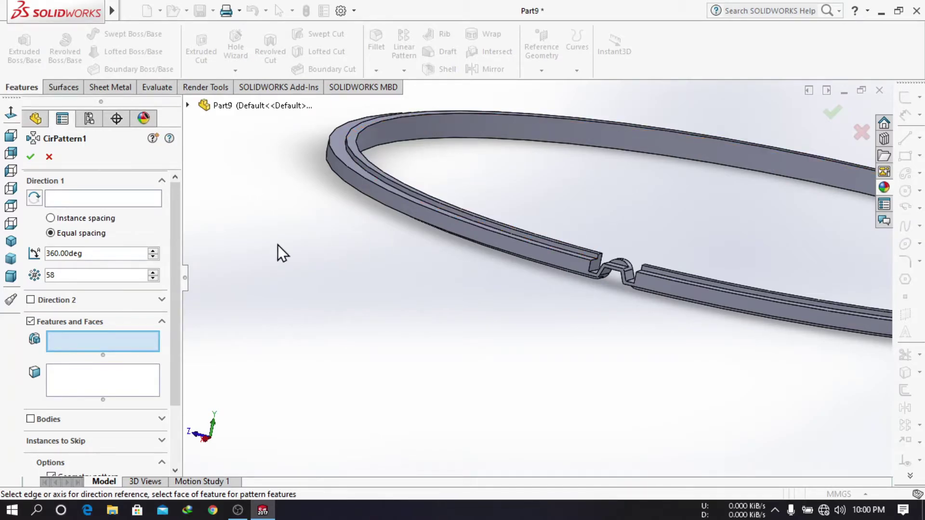
pyautogui.click(99, 199)
pyautogui.click(577, 131)
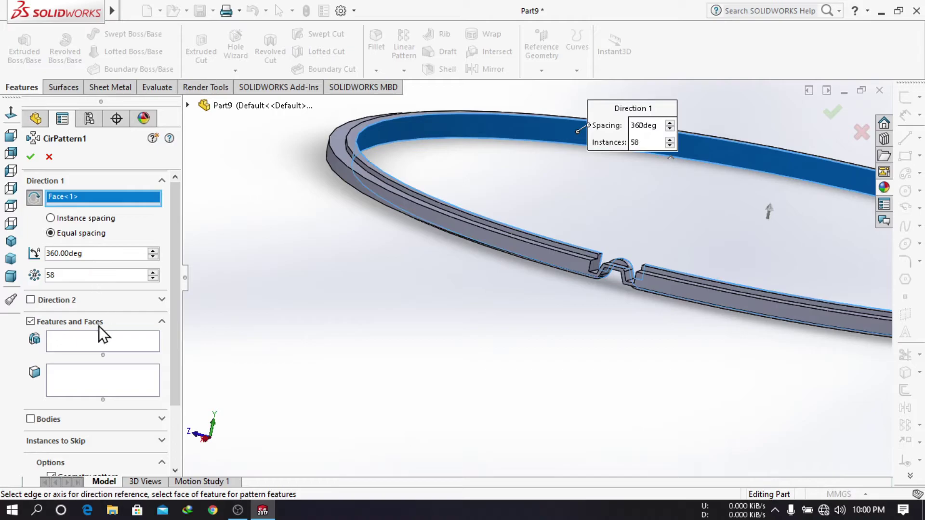
pyautogui.click(90, 344)
pyautogui.click(188, 106)
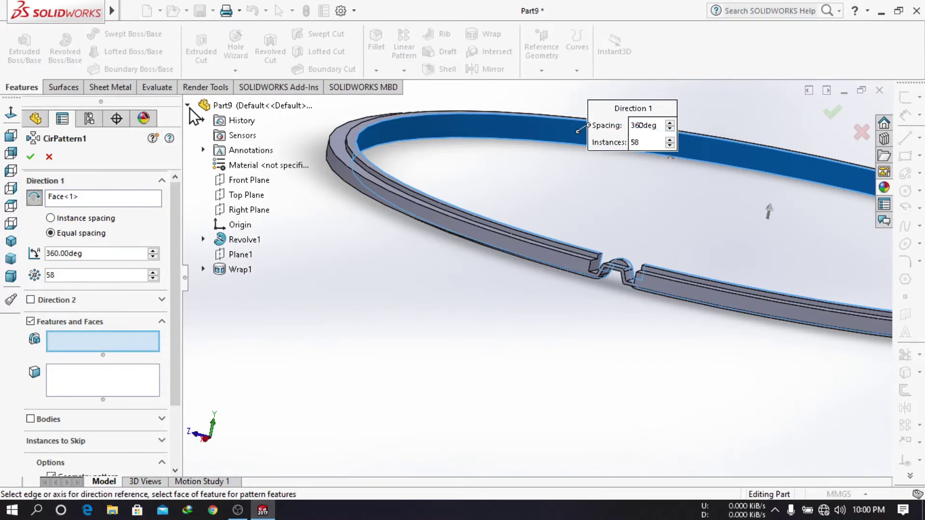
pyautogui.click(247, 268)
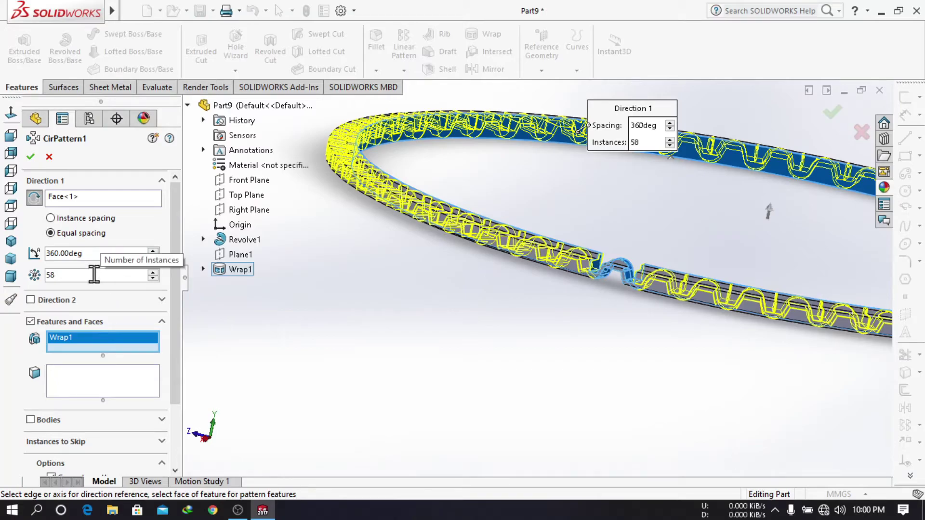
# - Try instance counts of 59 and 58 for the circular pattern and compare how adjacent cuts meet in the preview
pyautogui.write('59')
pyautogui.press('Return')
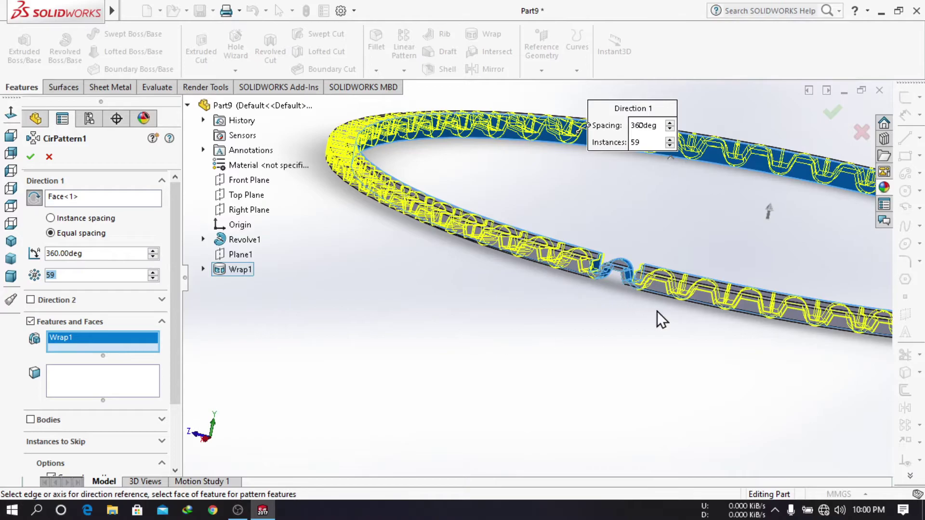
pyautogui.scroll(-5, 738, 288)
pyautogui.moveTo(704, 320)
pyautogui.mouseDown(button='middle')
pyautogui.moveTo(695, 304)
pyautogui.moveTo(703, 305)
pyautogui.mouseUp(button='middle')
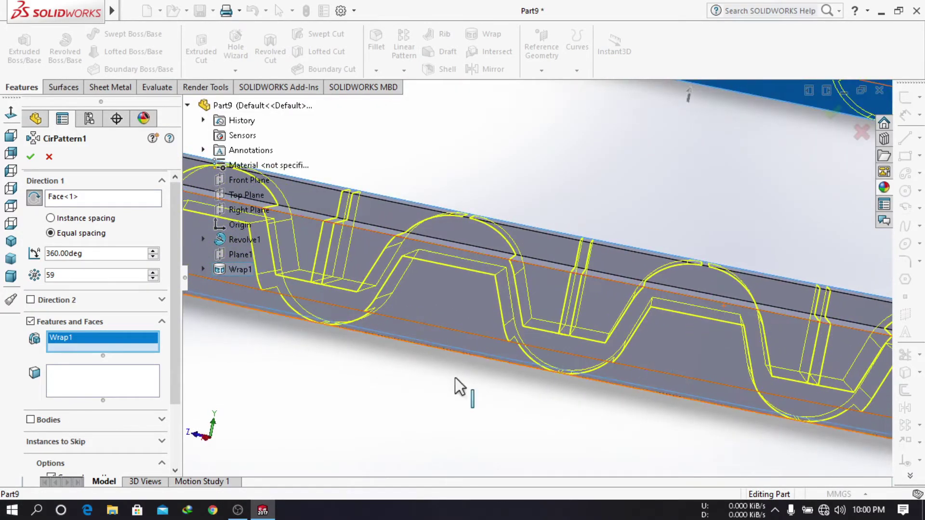
pyautogui.press('BackSpace')
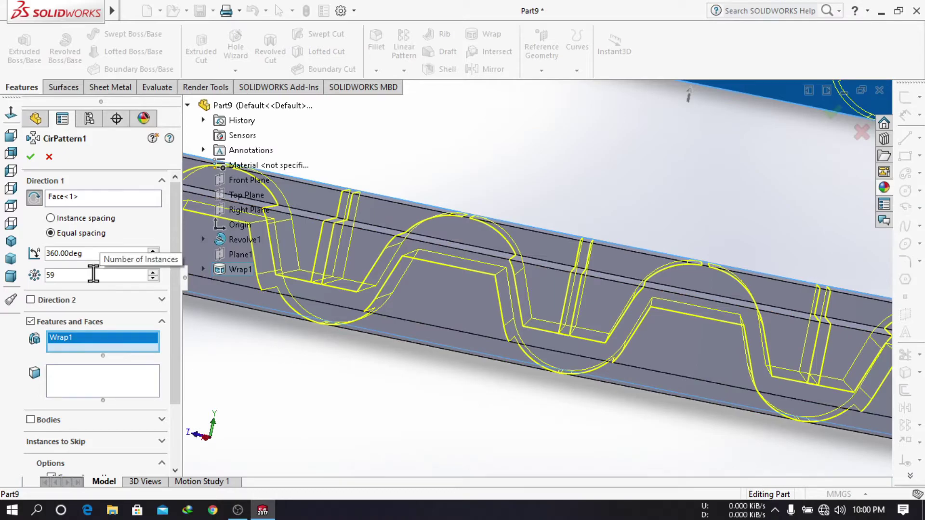
pyautogui.press('Return')
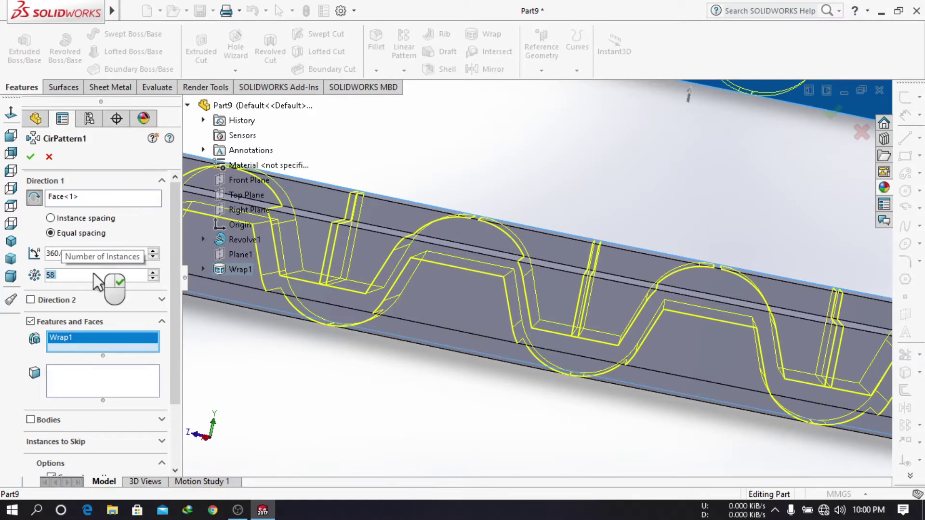
# - Try instance counts of 57 and 56 for the circular pattern
pyautogui.press('BackSpace')
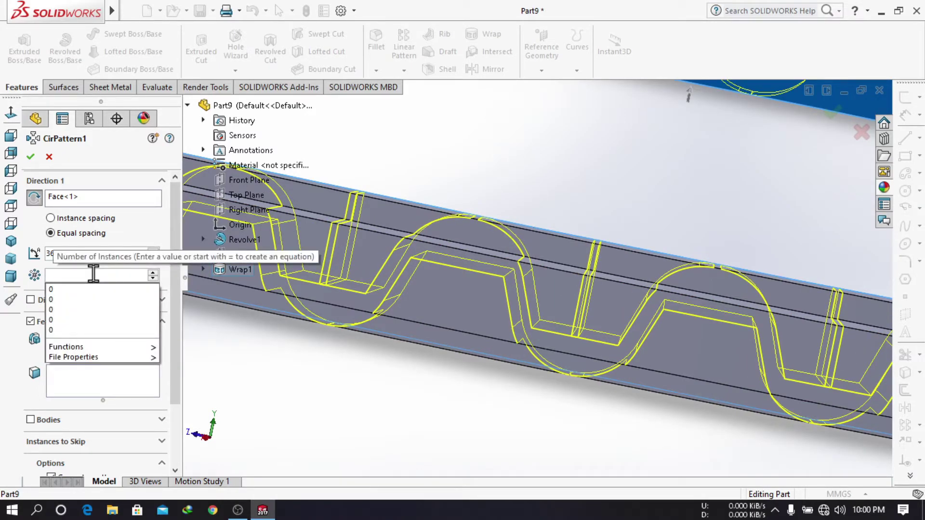
pyautogui.write('57')
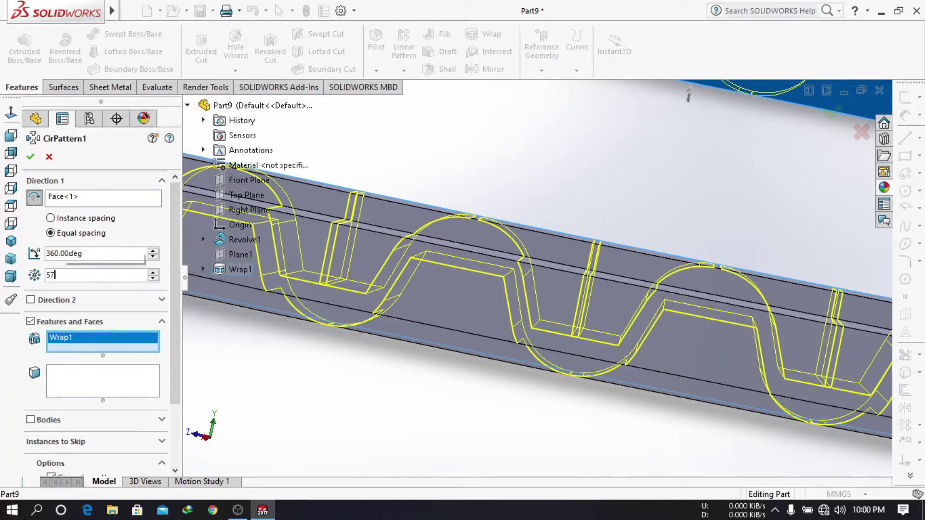
pyautogui.press('Return')
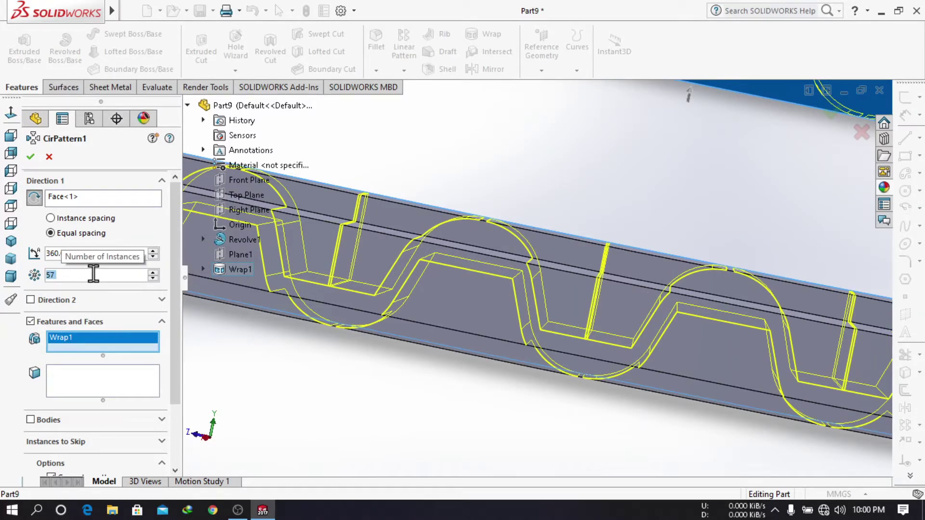
pyautogui.press('BackSpace')
pyautogui.write('6')
pyautogui.press('Return')
# - Set the circular pattern of the Wrap1 cut to 57 instances, create it, and show the whole ring in isometric view
pyautogui.press('BackSpace')
pyautogui.write('7')
pyautogui.press('BackSpace')
pyautogui.write('5')
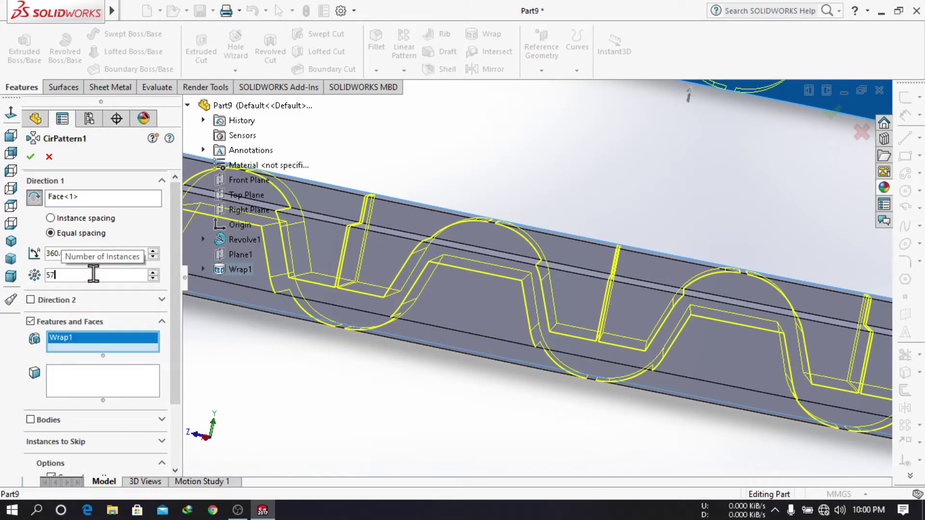
pyautogui.press('Return')
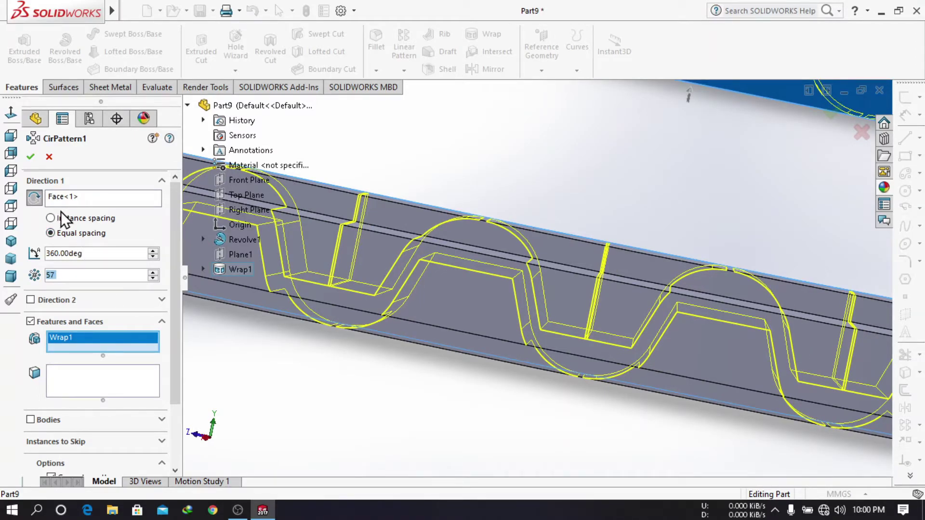
pyautogui.click(32, 157)
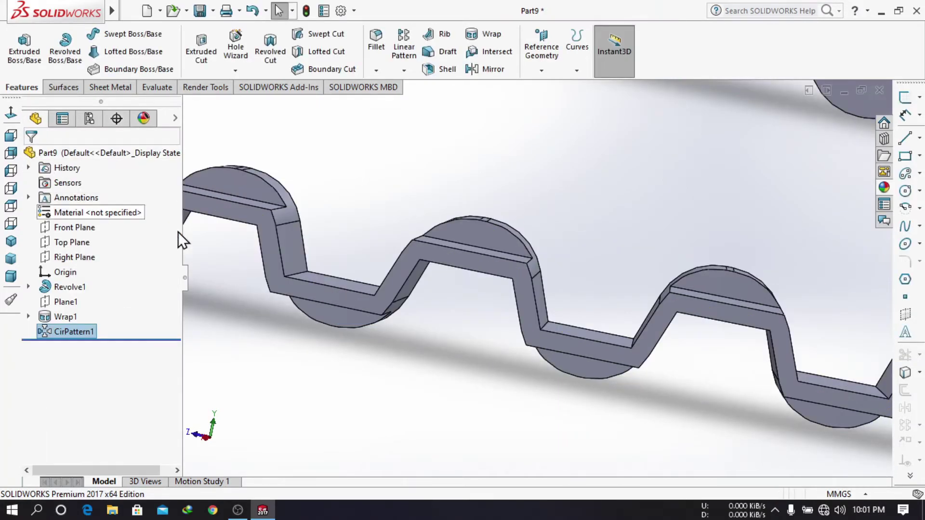
pyautogui.scroll(6, 414, 344)
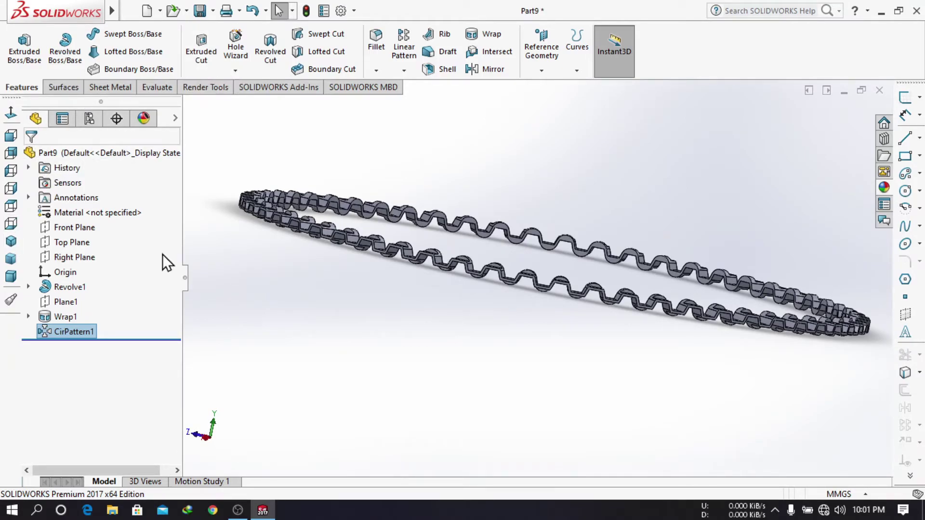
pyautogui.scroll(-3, 641, 290)
pyautogui.moveTo(636, 334); pyautogui.dragTo(336, 338, button='middle')
pyautogui.click(11, 241)
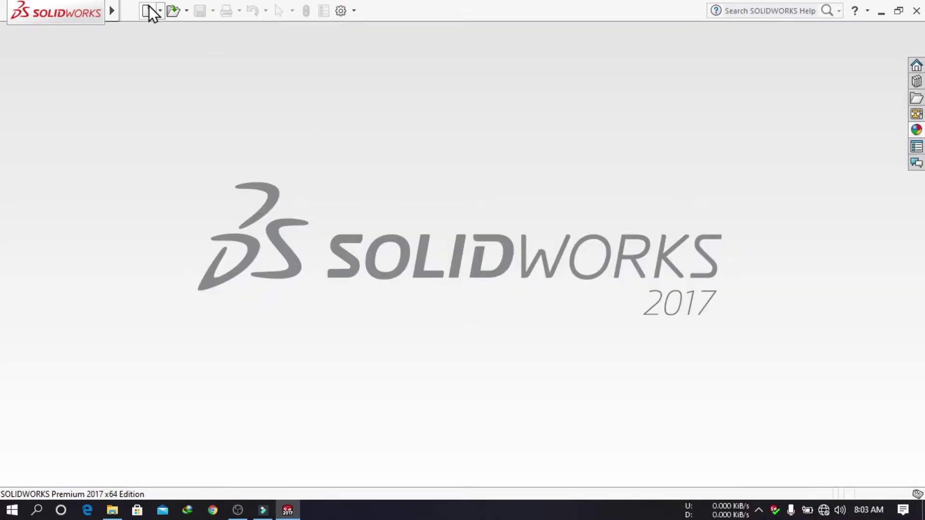
# - Start a new part and sketch two concentric circles at the origin on the Right Plane, the inner about 47 mm in diameter
pyautogui.click(148, 8)
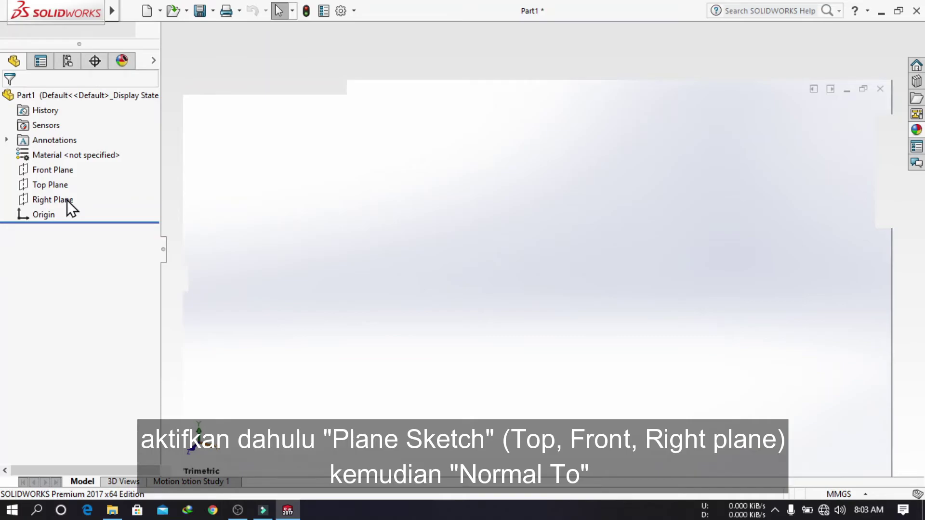
pyautogui.click(82, 256)
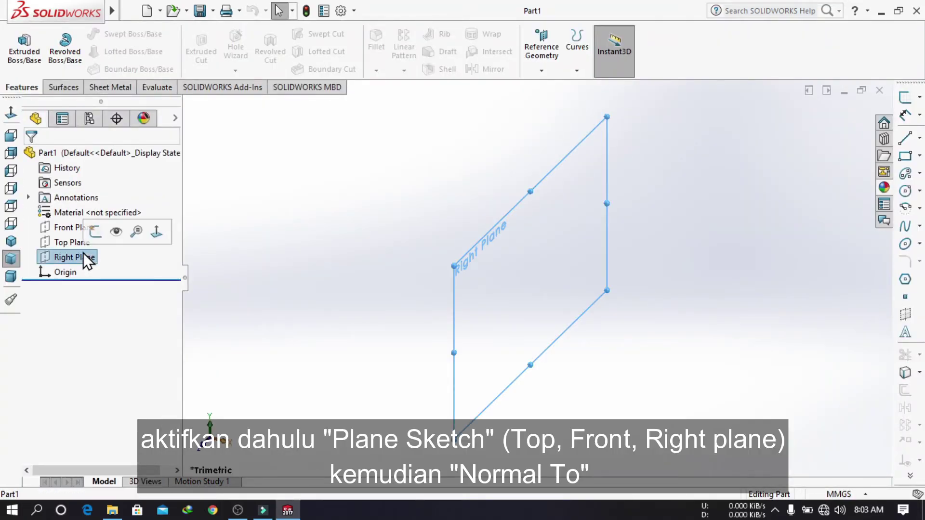
pyautogui.click(156, 232)
pyautogui.click(905, 192)
pyautogui.click(536, 278)
pyautogui.click(585, 316)
pyautogui.click(536, 278)
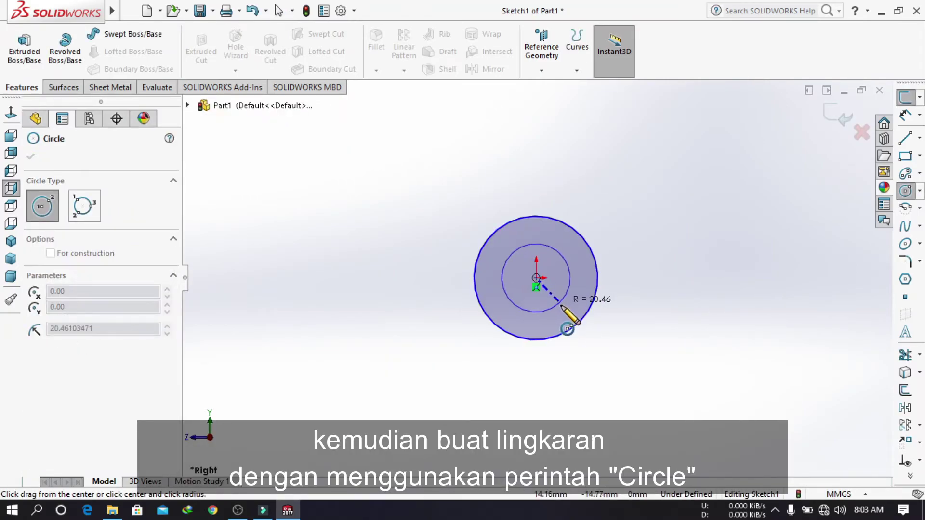
pyautogui.click(564, 305)
# - Dimension the inner circle to 11 mm and the outer circle to 14 mm in diameter
pyautogui.click(905, 114)
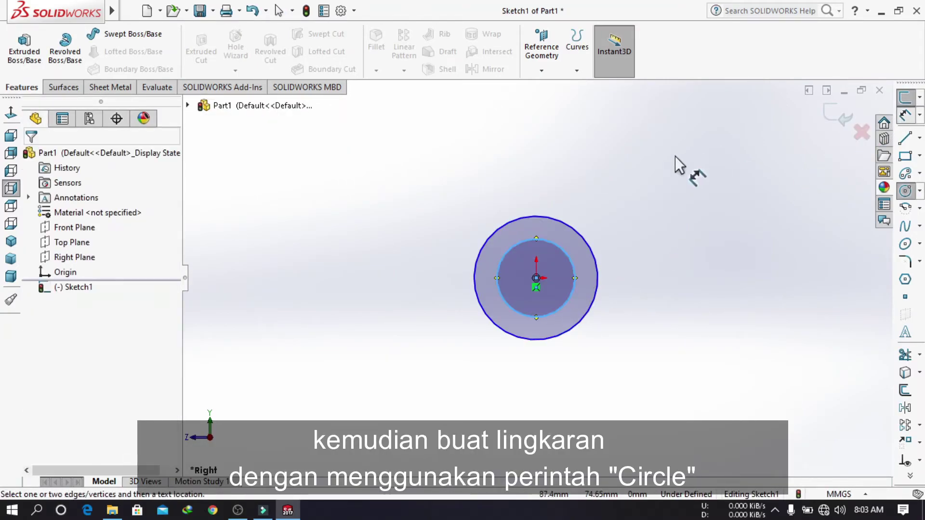
pyautogui.click(558, 246)
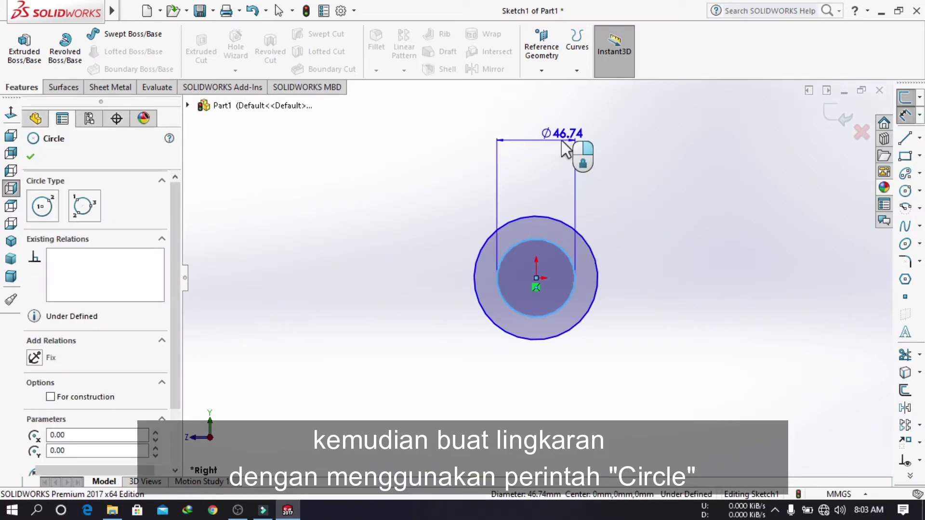
pyautogui.click(562, 141)
pyautogui.write('1')
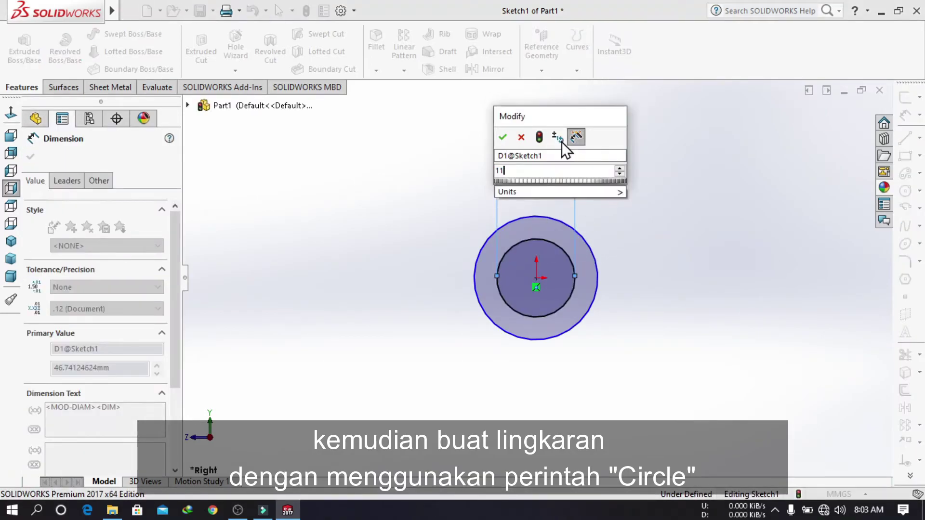
pyautogui.write('1')
pyautogui.press('Return')
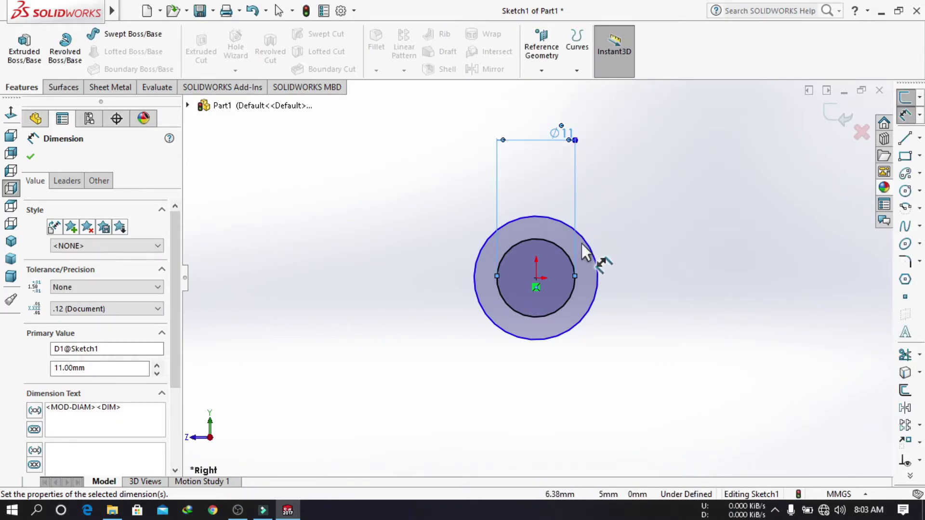
pyautogui.click(583, 238)
pyautogui.click(554, 123)
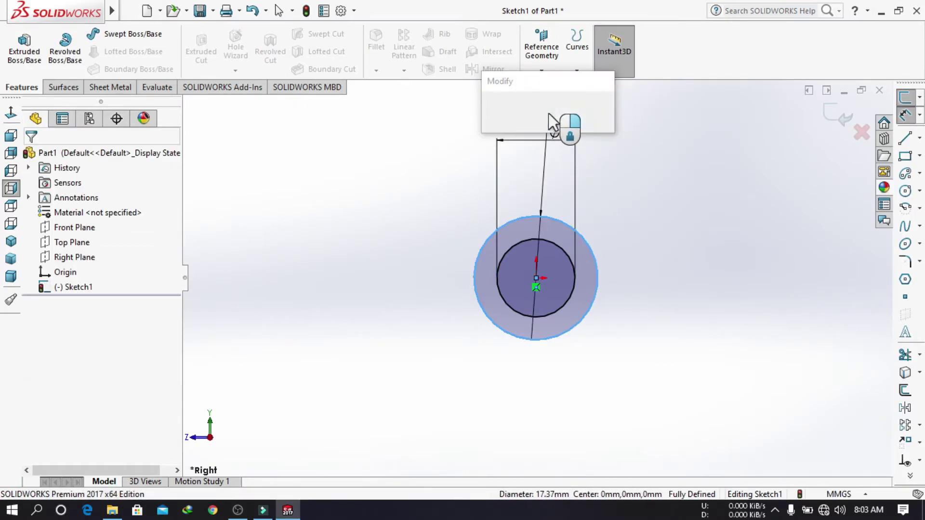
pyautogui.press('Return')
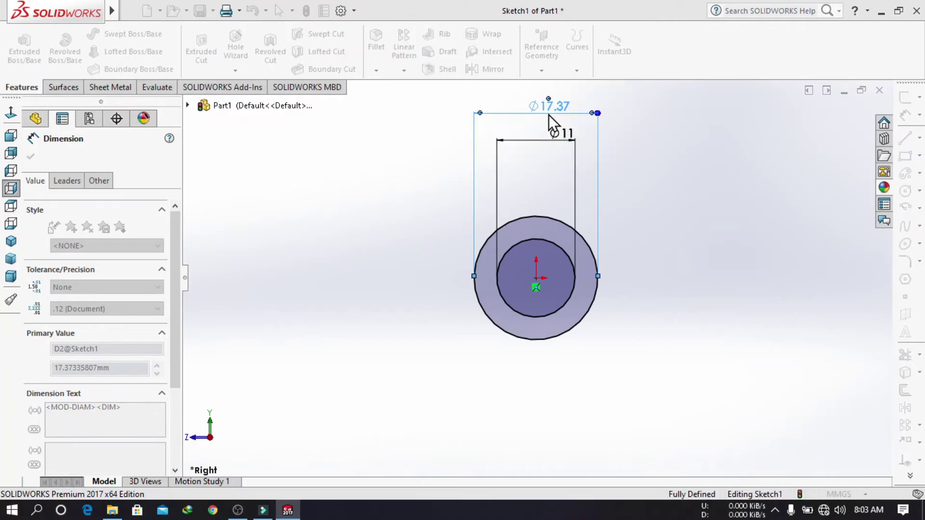
pyautogui.write('14')
pyautogui.press('Return')
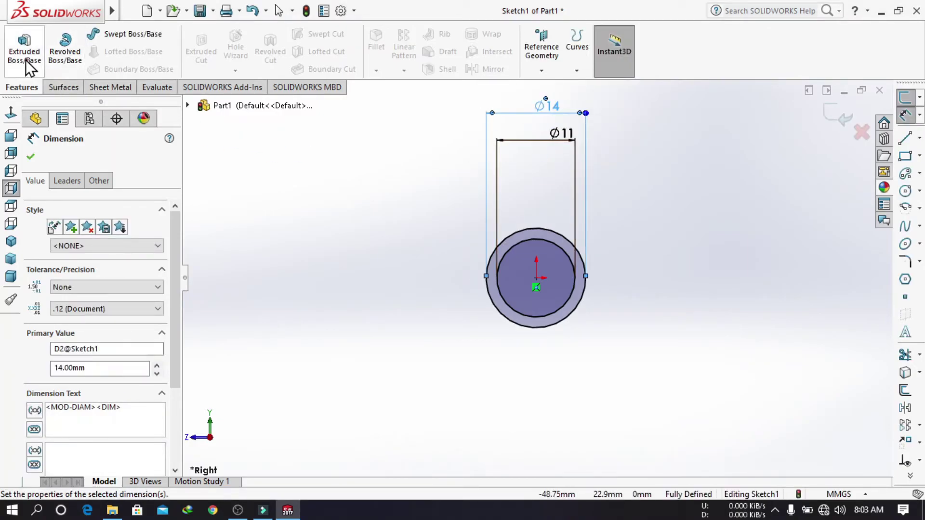
# - Extrude the ring profile 36 mm with the Mid Plane end condition to form a tube
pyautogui.click(26, 61)
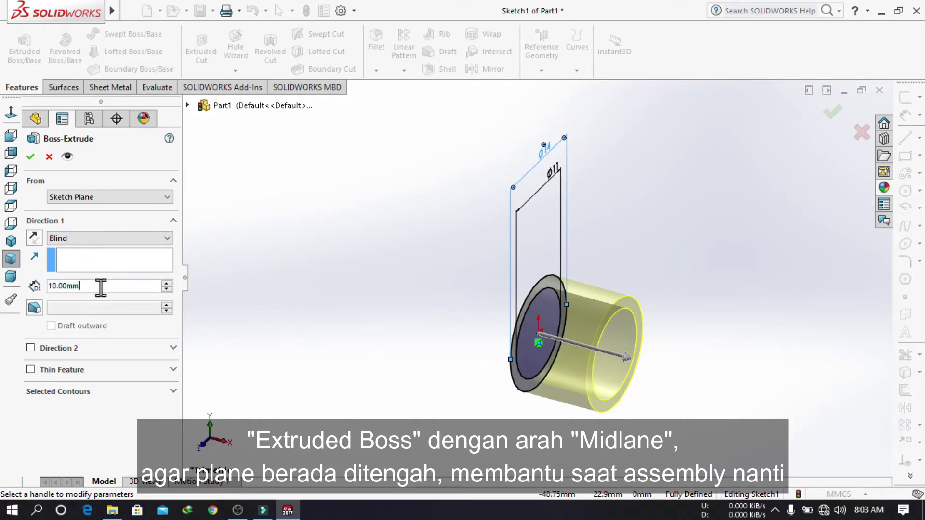
pyautogui.write('36')
pyautogui.click(105, 238)
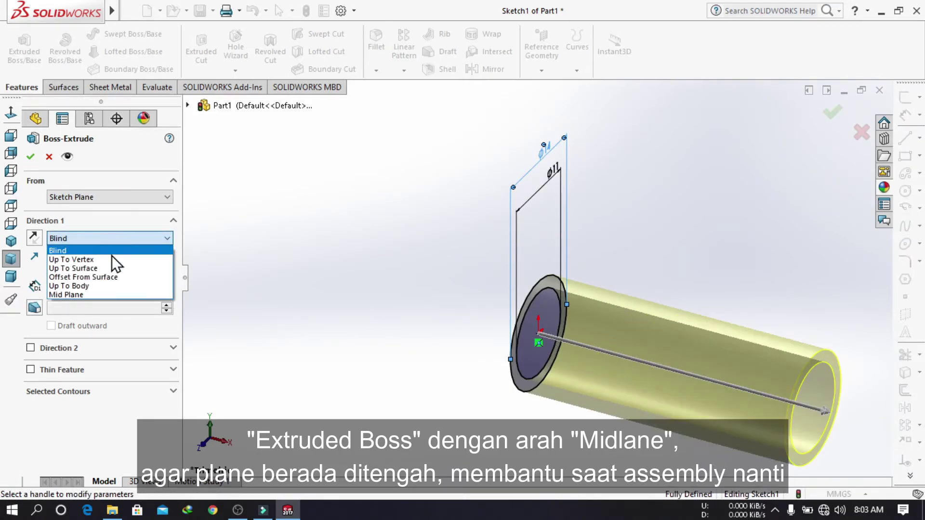
pyautogui.click(116, 296)
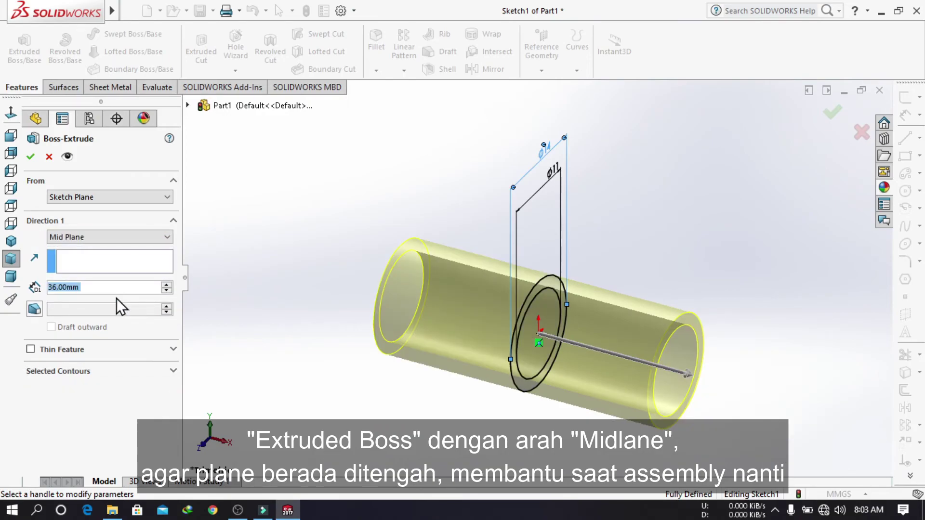
pyautogui.click(33, 161)
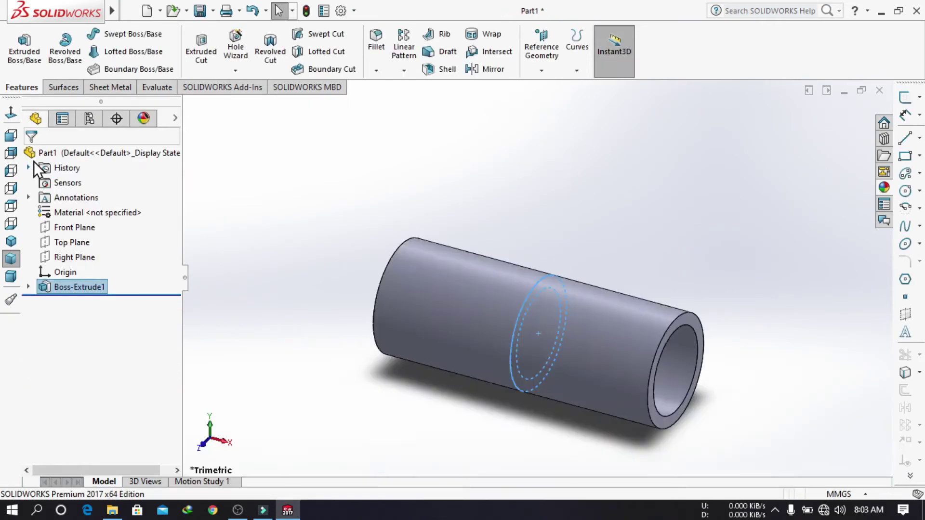
pyautogui.click(253, 177)
# - Chamfer the outer circular edges at both ends of the tube by 1 mm at 45° and show it in isometric view
pyautogui.moveTo(554, 310); pyautogui.dragTo(496, 268, button='middle')
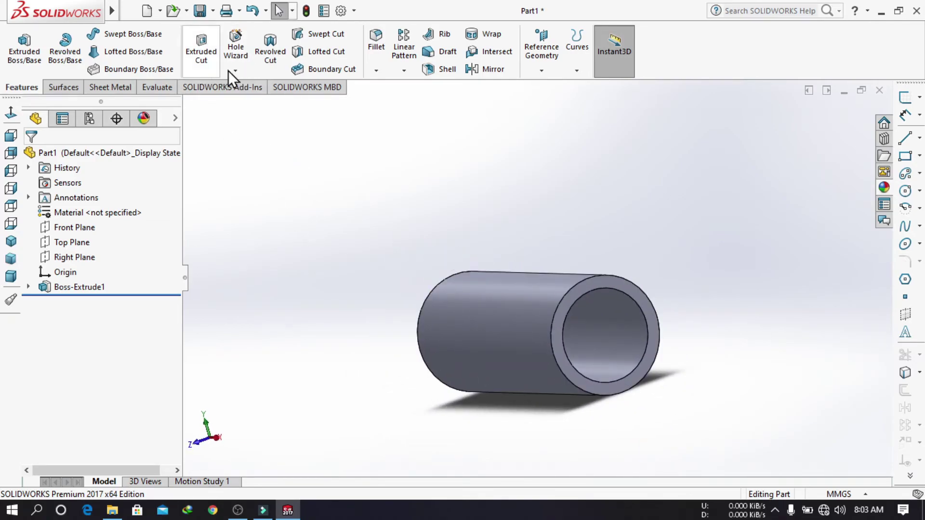
pyautogui.click(378, 72)
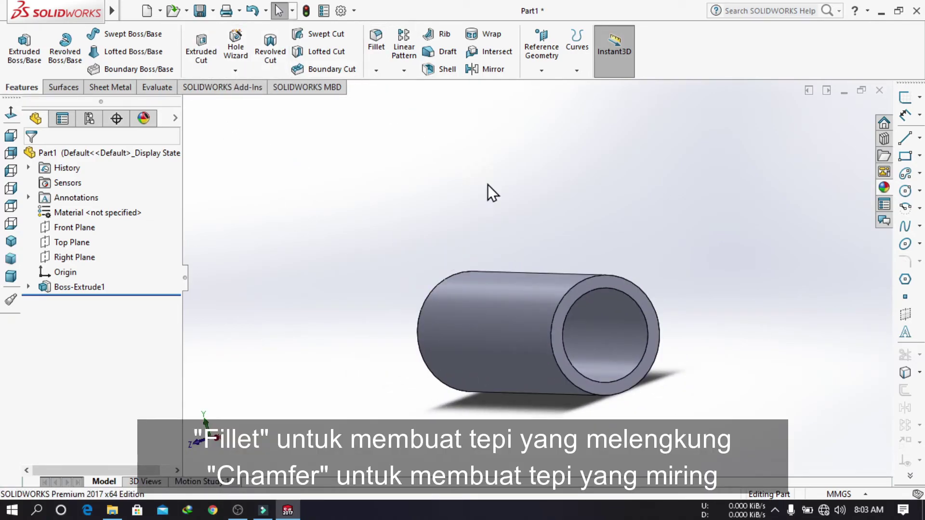
pyautogui.click(574, 282)
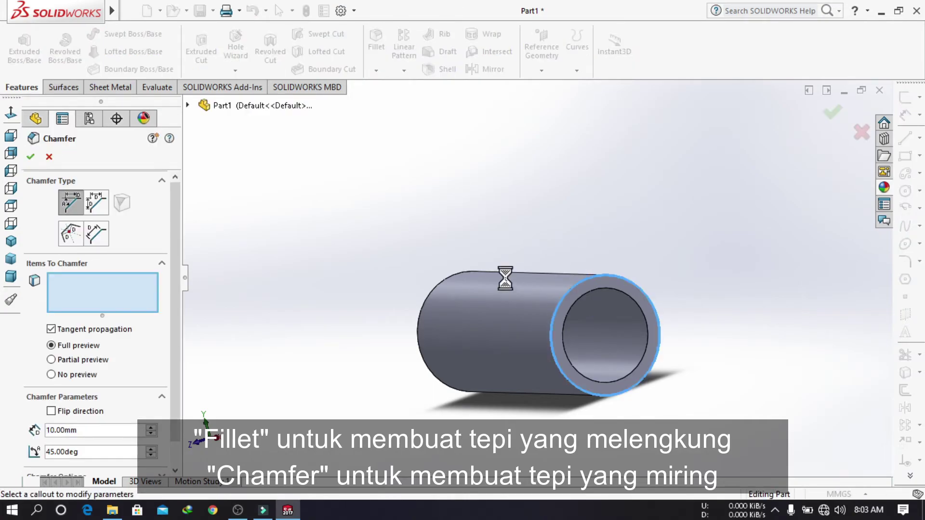
pyautogui.moveTo(543, 288); pyautogui.dragTo(466, 314, button='middle')
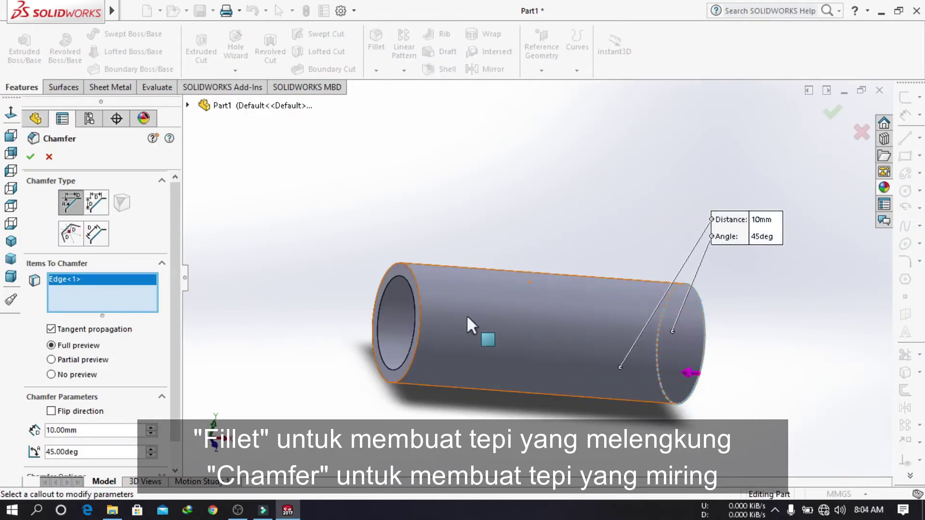
pyautogui.click(410, 269)
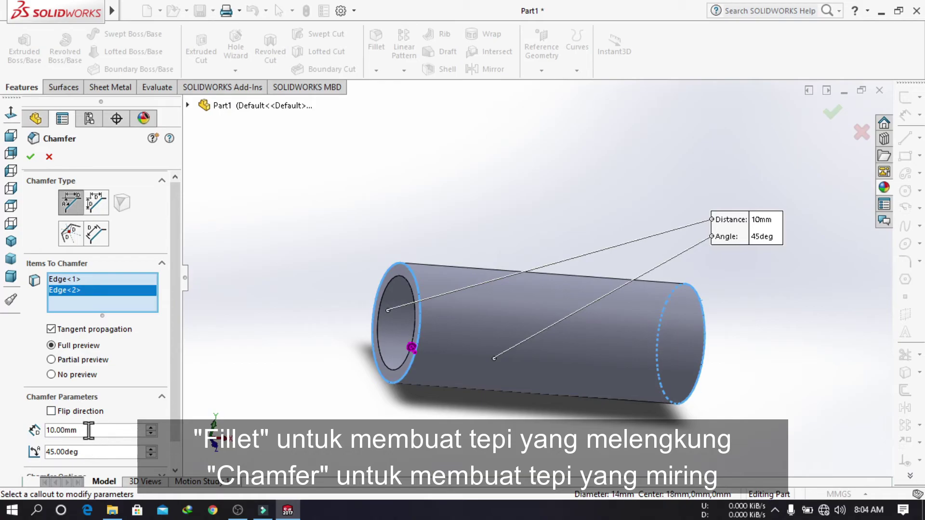
pyautogui.write('1')
pyautogui.press('Return')
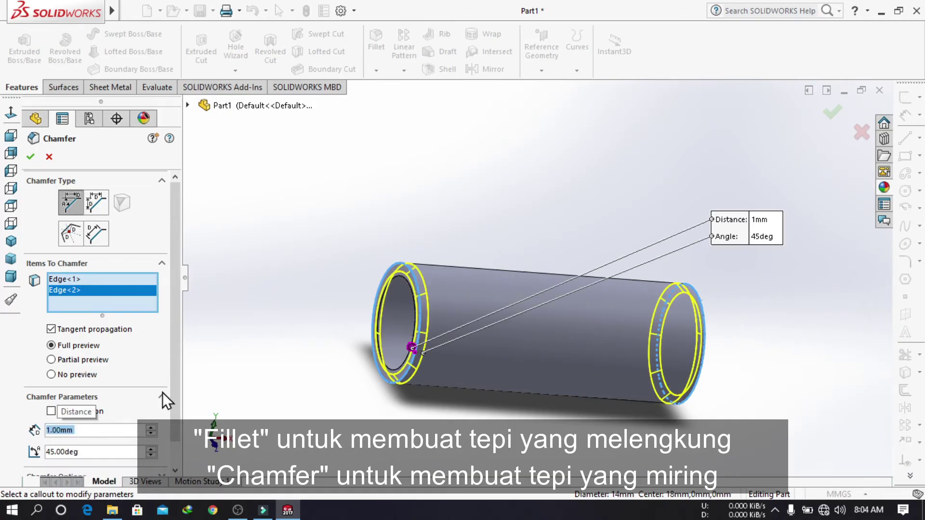
pyautogui.click(31, 156)
pyautogui.moveTo(372, 241); pyautogui.dragTo(243, 202, button='middle')
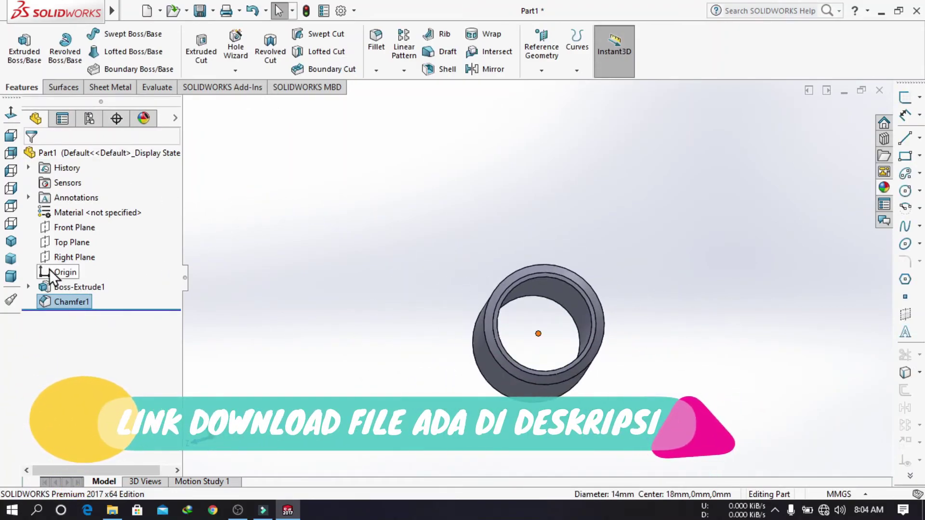
pyautogui.click(12, 240)
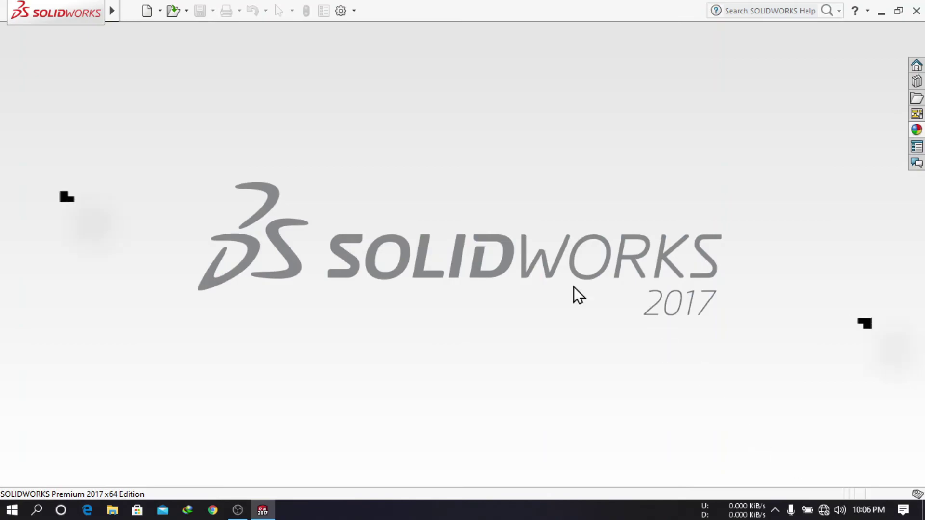
# - Start another new part and sketch a vertical construction centerline up from the origin on the Right Plane
pyautogui.click(152, 16)
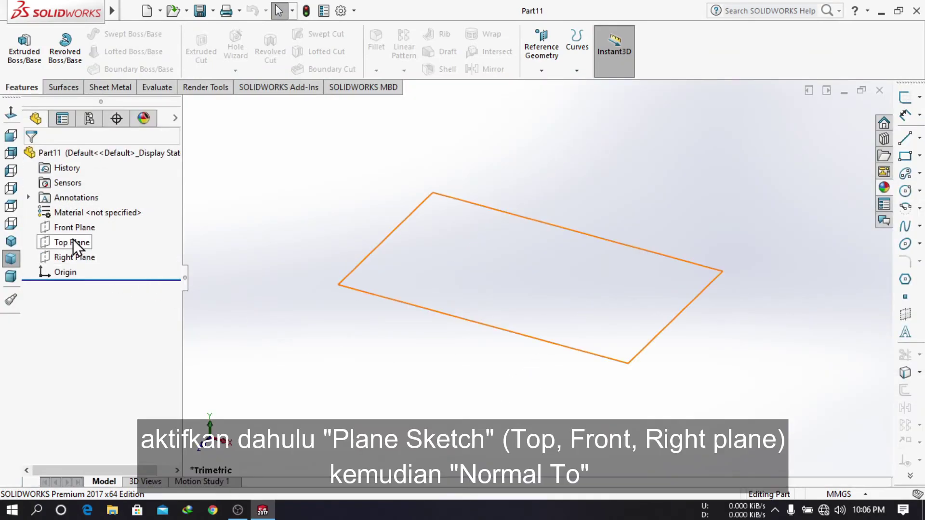
pyautogui.click(76, 257)
pyautogui.click(151, 232)
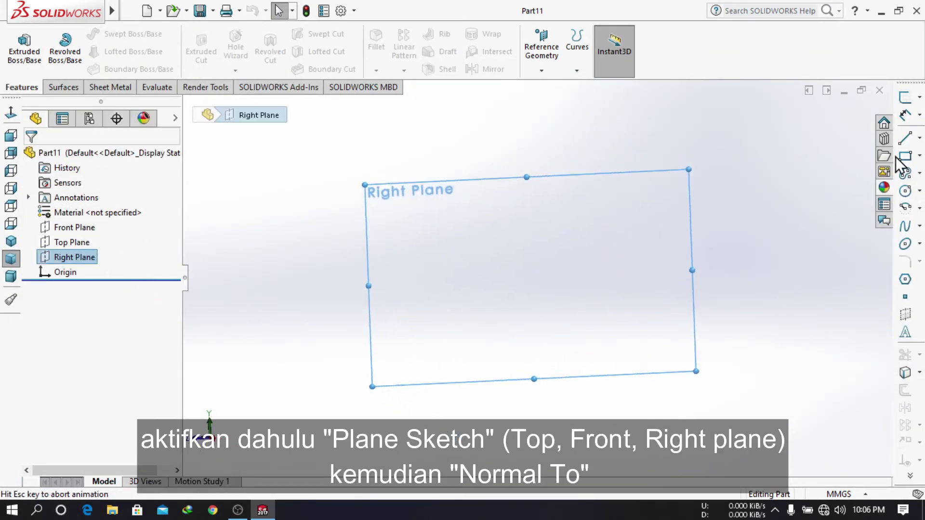
pyautogui.click(919, 138)
pyautogui.click(899, 156)
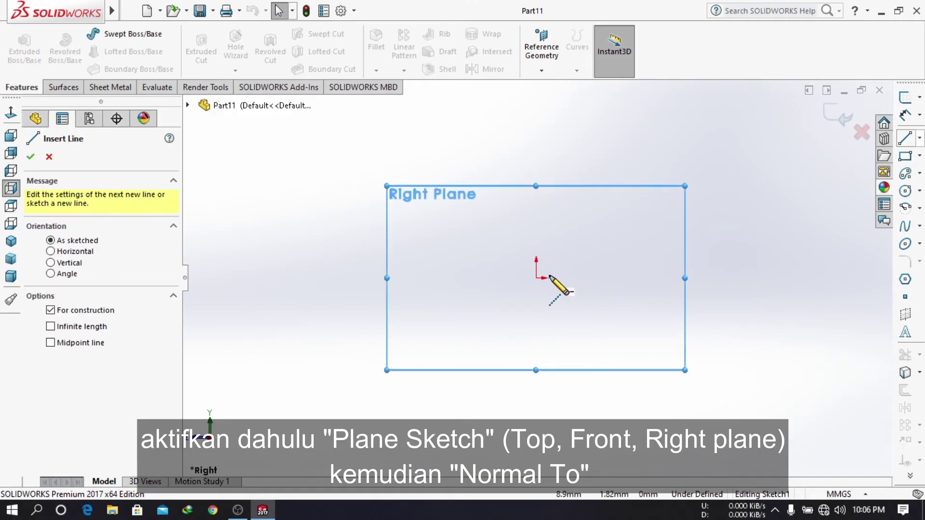
pyautogui.click(536, 247)
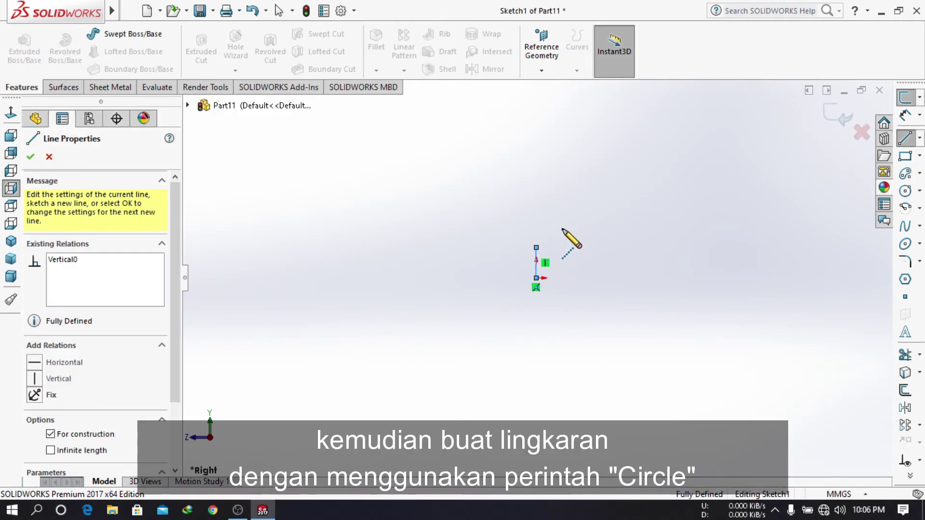
pyautogui.rightClick(584, 192)
pyautogui.click(618, 202)
# - Sketch a circle about 27 mm in diameter, level with the origin and about 91 mm to the side of the centerline
pyautogui.click(906, 191)
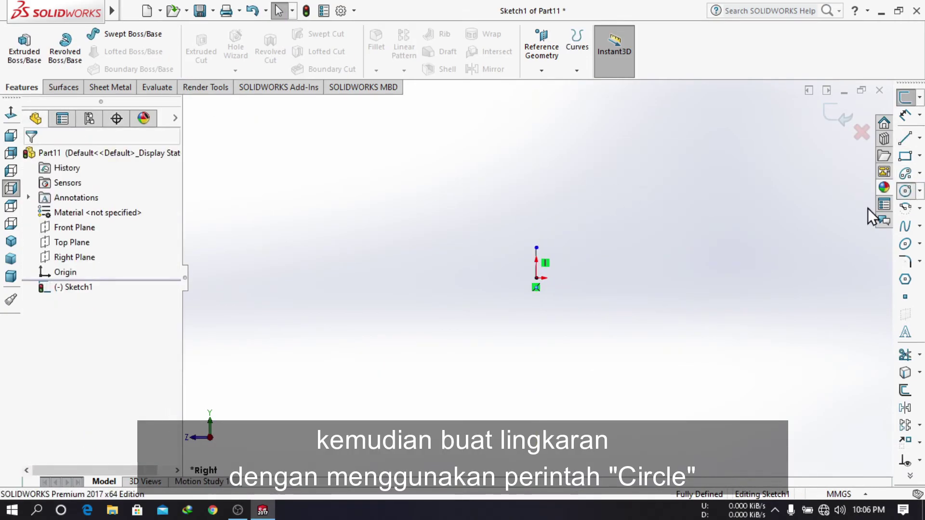
pyautogui.click(689, 278)
pyautogui.click(705, 294)
pyautogui.rightClick(721, 175)
pyautogui.click(754, 188)
# - Dimension the circle's diameter to 0.5 mm
pyautogui.click(905, 116)
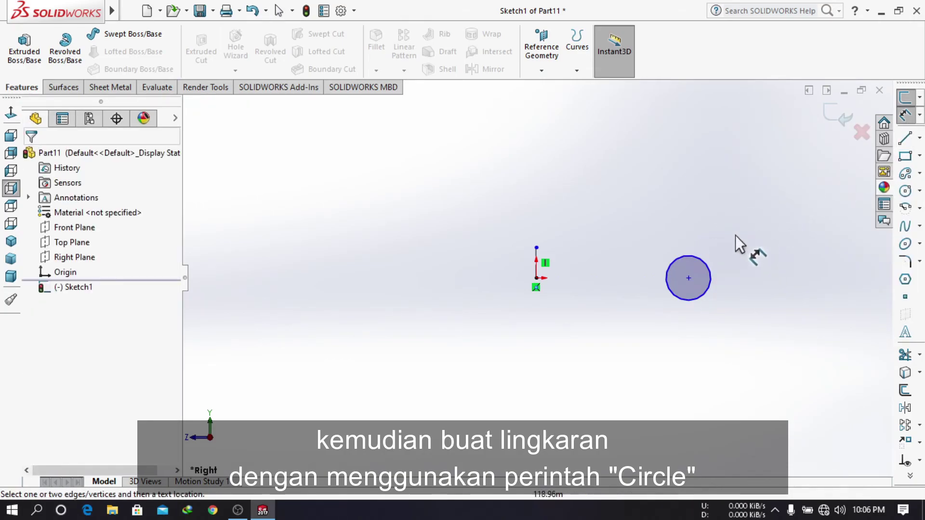
pyautogui.click(692, 255)
pyautogui.click(703, 184)
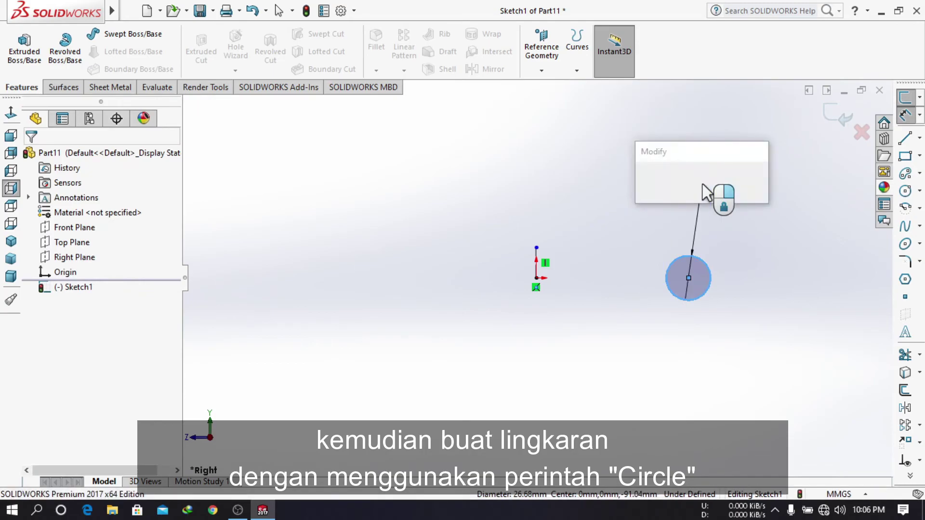
pyautogui.write('0.5')
pyautogui.press('Return')
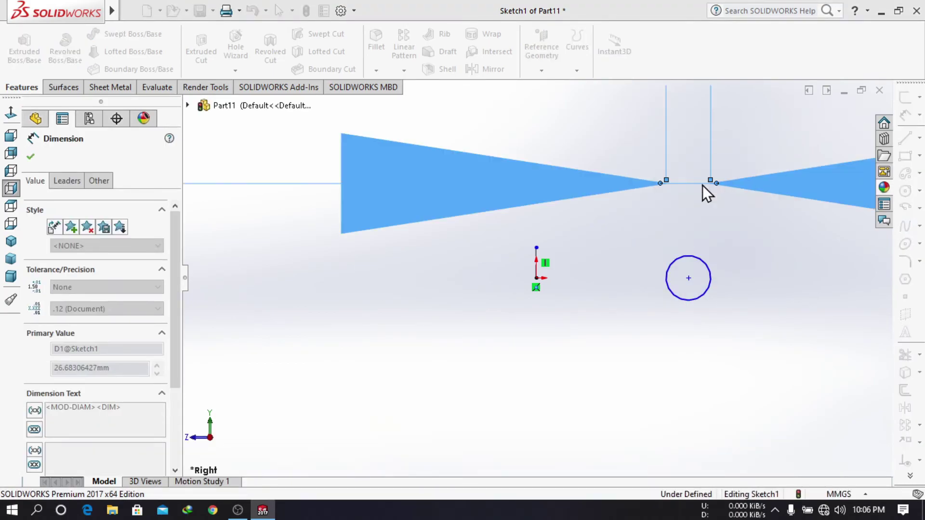
# - Dimension the horizontal distance from the origin to the small circle's centre and set it to 7 mm
pyautogui.click(669, 289)
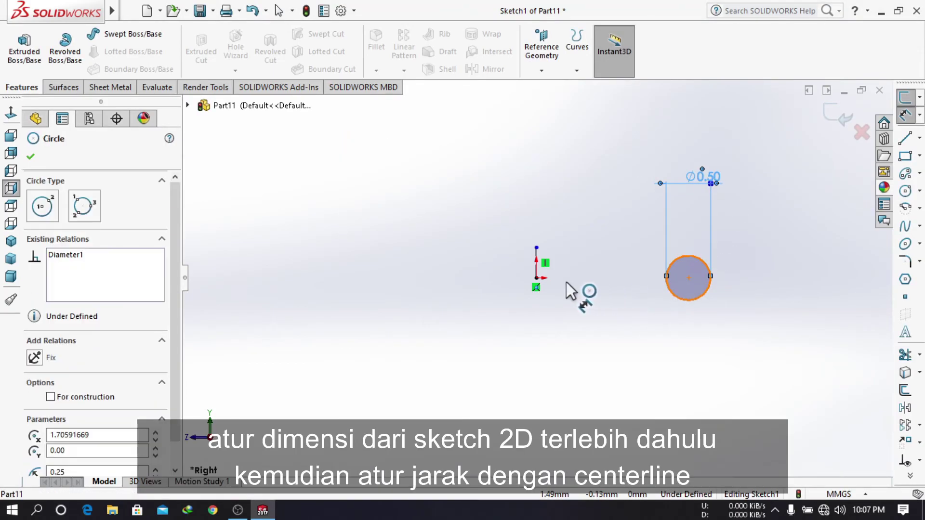
pyautogui.click(538, 280)
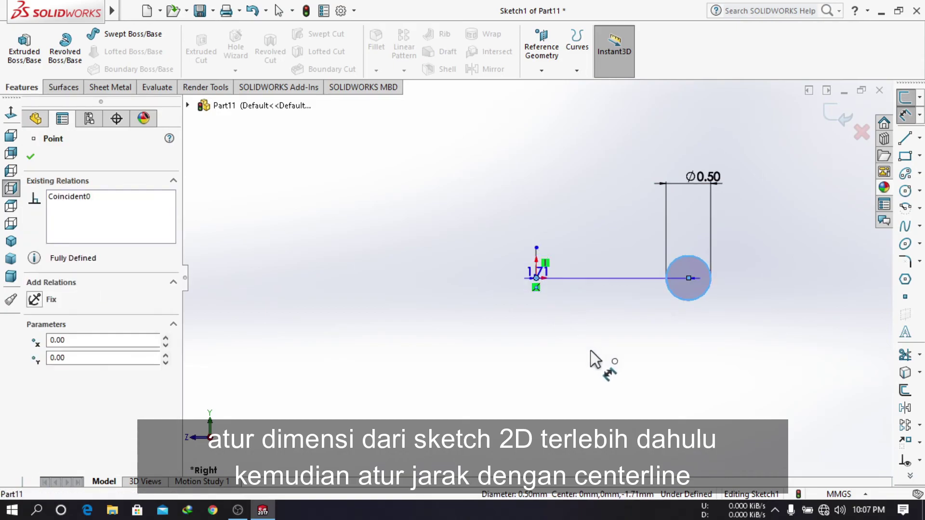
pyautogui.click(608, 384)
pyautogui.write('7')
pyautogui.press('Return')
pyautogui.scroll(5, 578, 359)
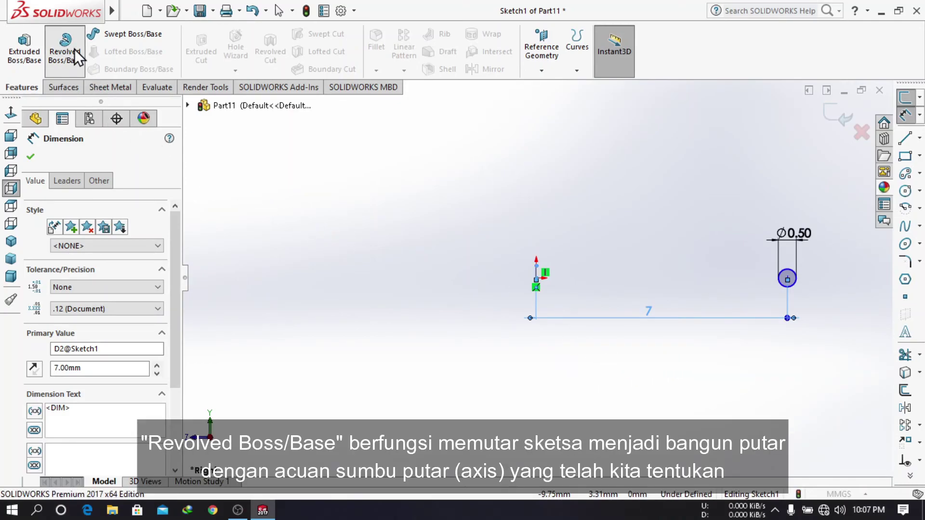
# - Revolve the circle 350° about the vertical centerline to form an open clip ring and show it in isometric view
pyautogui.click(74, 50)
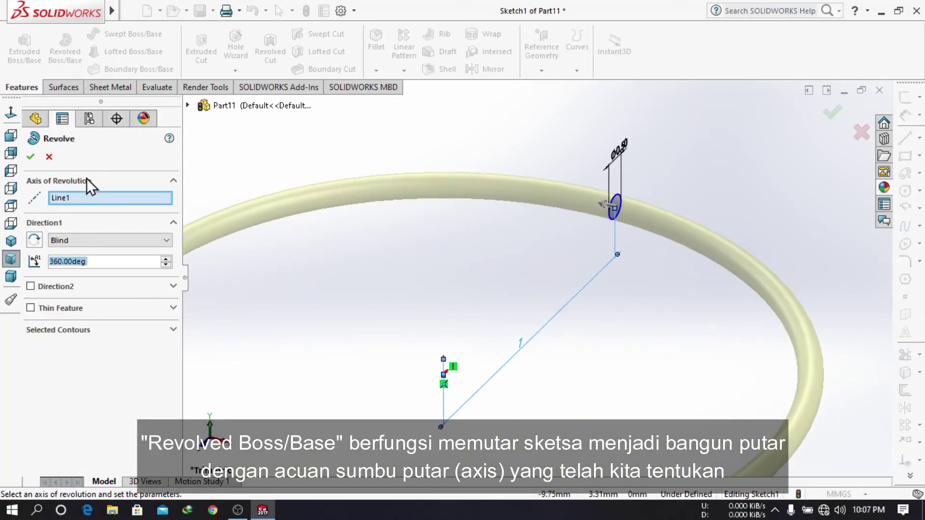
pyautogui.moveTo(105, 263); pyautogui.dragTo(21, 261)
pyautogui.write('350')
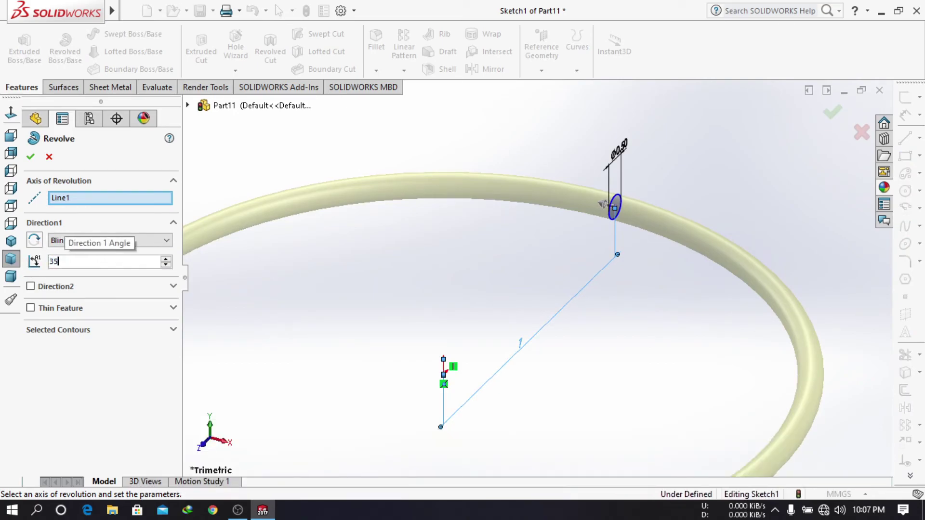
pyautogui.press('Return')
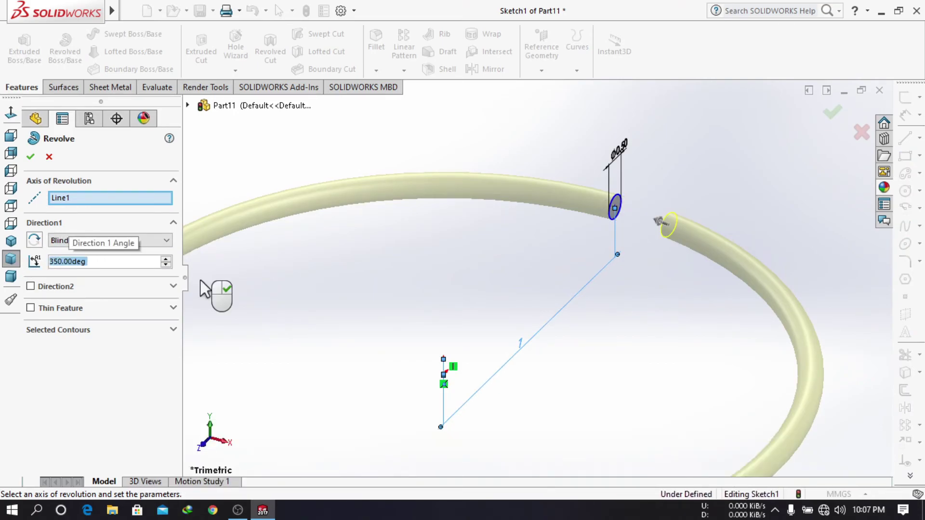
pyautogui.click(31, 158)
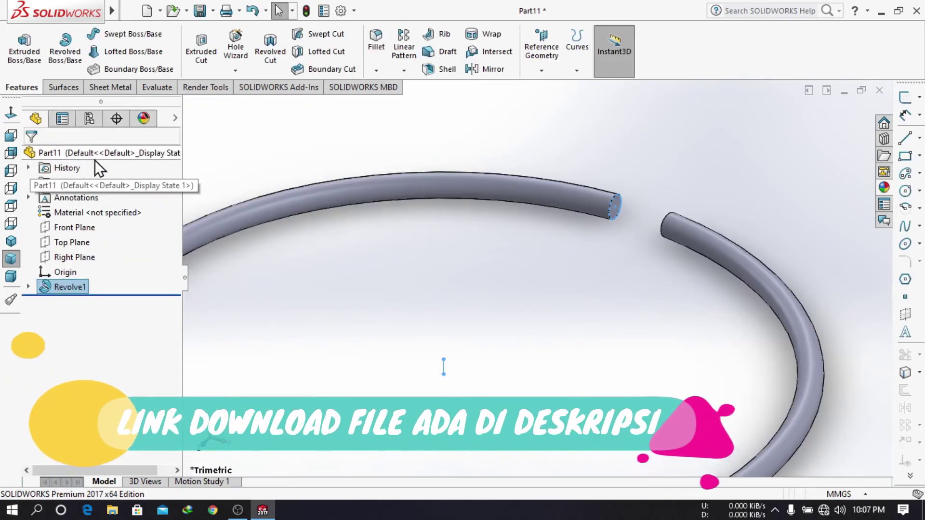
pyautogui.click(285, 228)
pyautogui.click(13, 242)
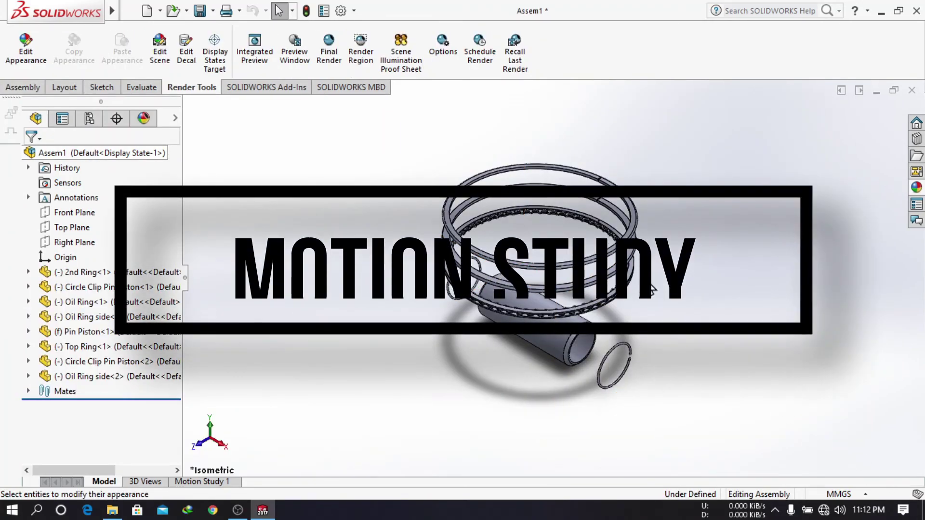
# - Examine the rings, pin and circle clips of the piston assembly up close and return to the isometric view
pyautogui.scroll(1, 614, 243)
pyautogui.scroll(-1, 592, 274)
pyautogui.scroll(-5, 592, 264)
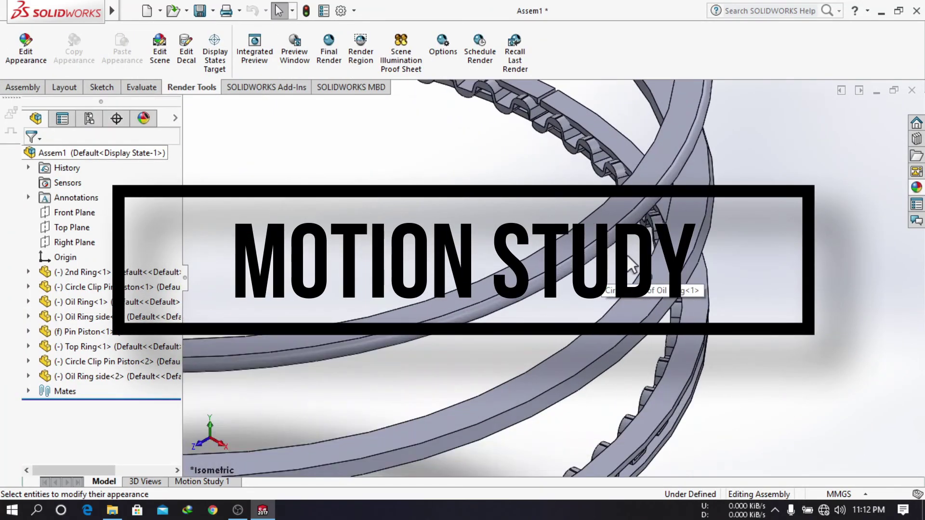
pyautogui.moveTo(680, 313); pyautogui.dragTo(669, 259, button='middle')
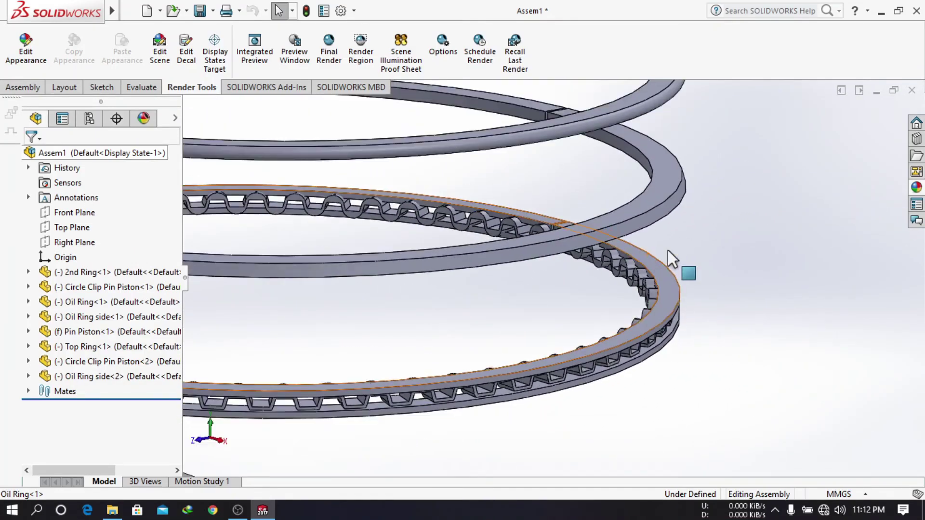
pyautogui.scroll(3, 588, 420)
pyautogui.scroll(-5, 557, 462)
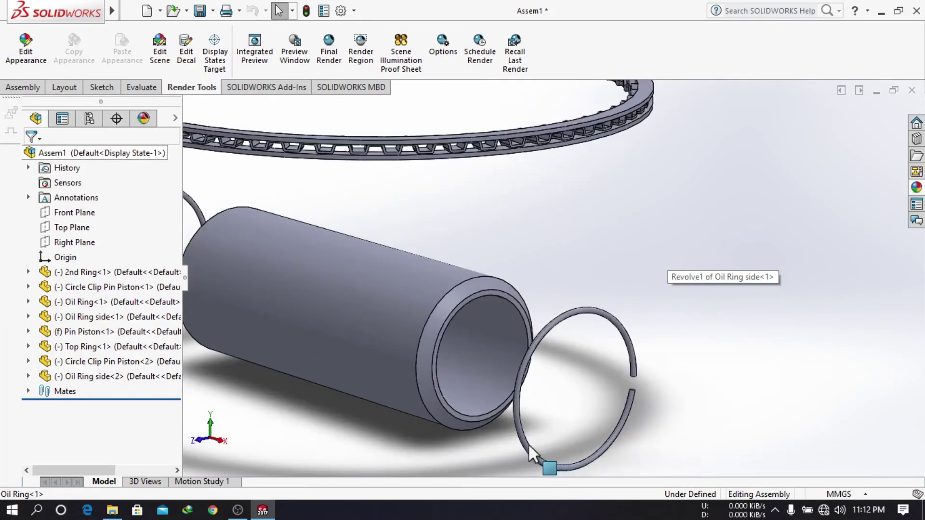
pyautogui.moveTo(521, 439)
pyautogui.mouseDown(button='middle')
pyautogui.moveTo(473, 427)
pyautogui.moveTo(499, 447)
pyautogui.moveTo(522, 446)
pyautogui.mouseUp(button='middle')
pyautogui.scroll(5, 519, 424)
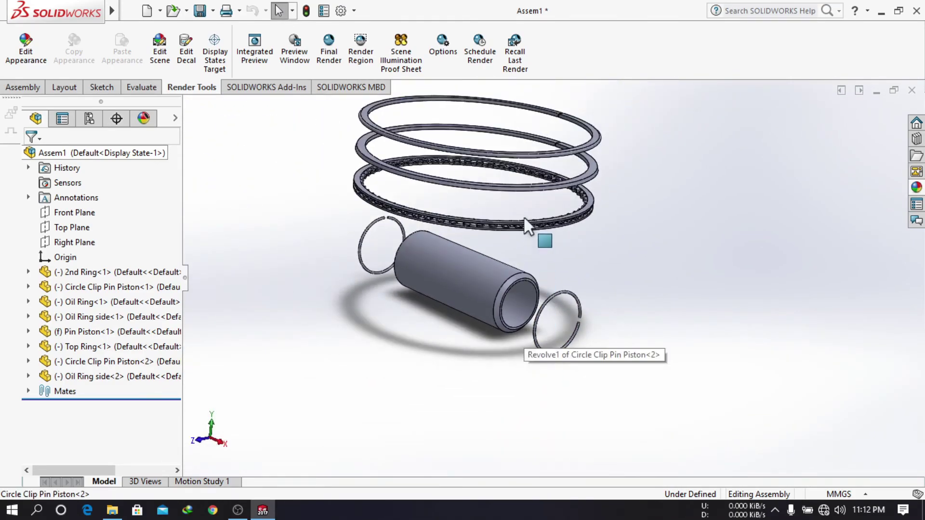
pyautogui.scroll(-3, 524, 220)
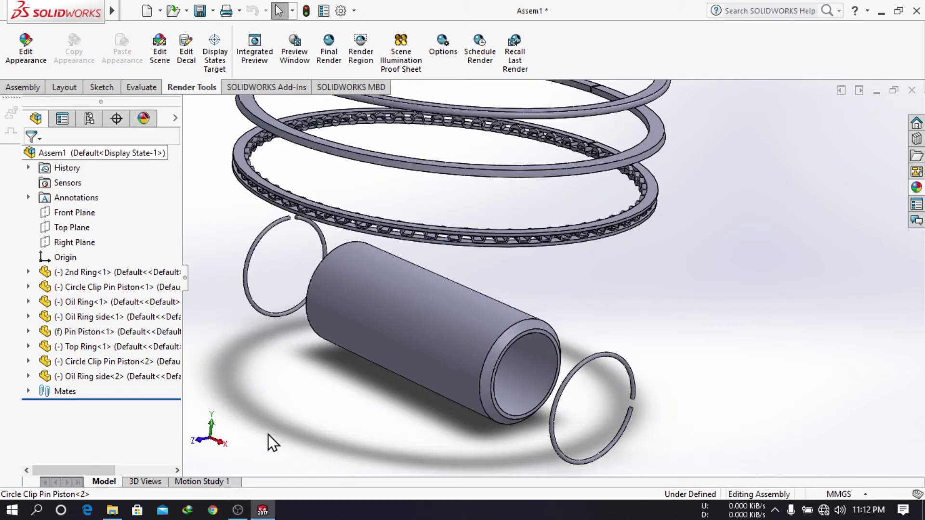
pyautogui.press('space')
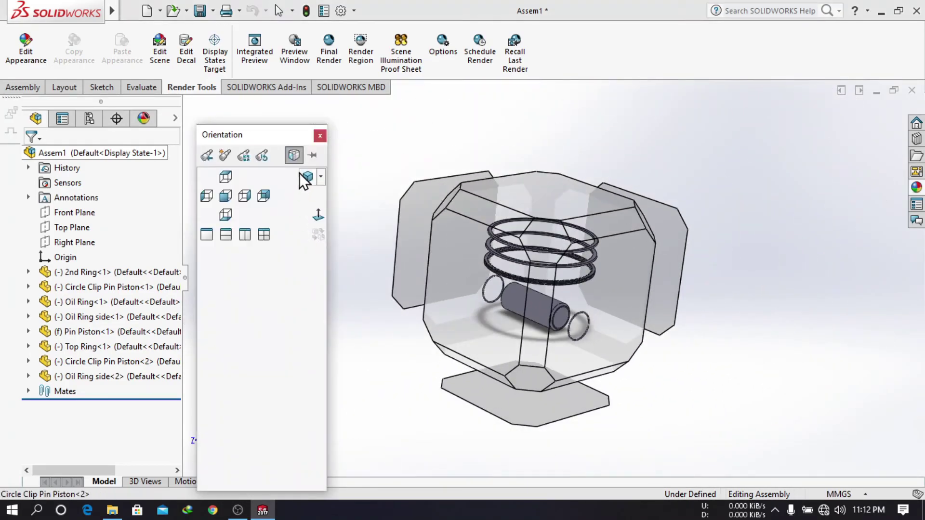
pyautogui.click(303, 175)
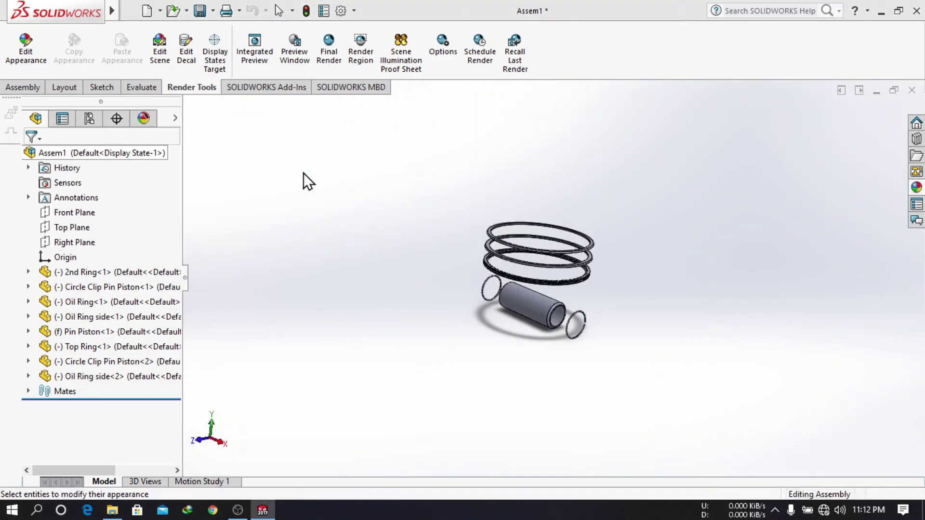
# - Create an animation in Motion Study 1 that rotates the assembly once clockwise about the Y-axis, and play it
pyautogui.click(212, 482)
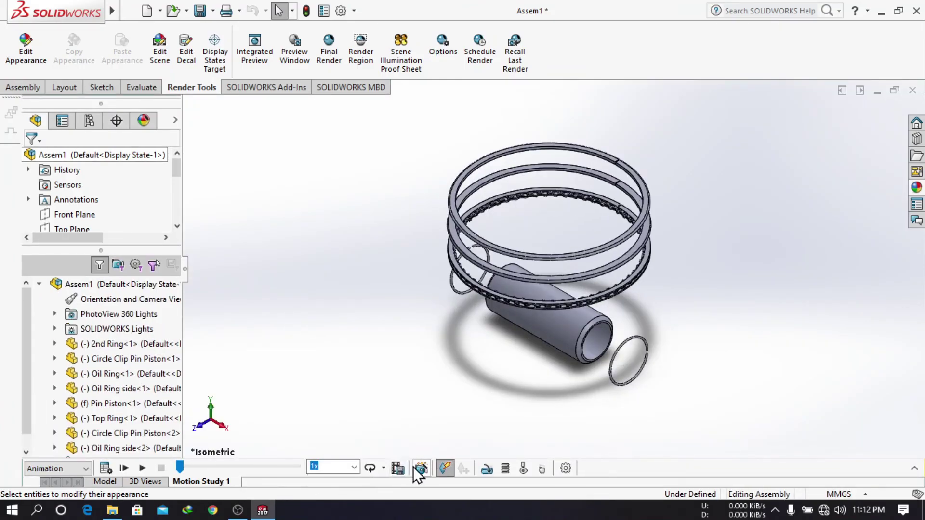
pyautogui.click(420, 469)
pyautogui.click(505, 402)
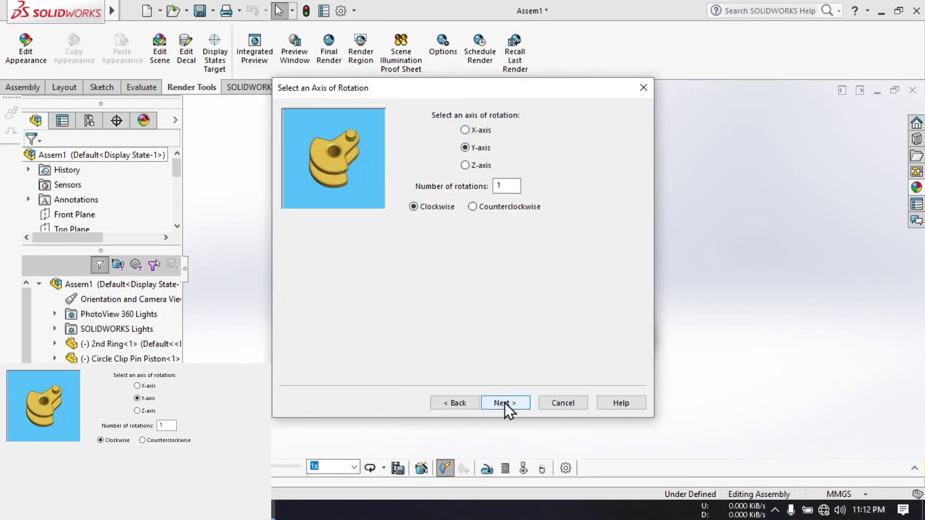
pyautogui.click(504, 402)
pyautogui.click(504, 402)
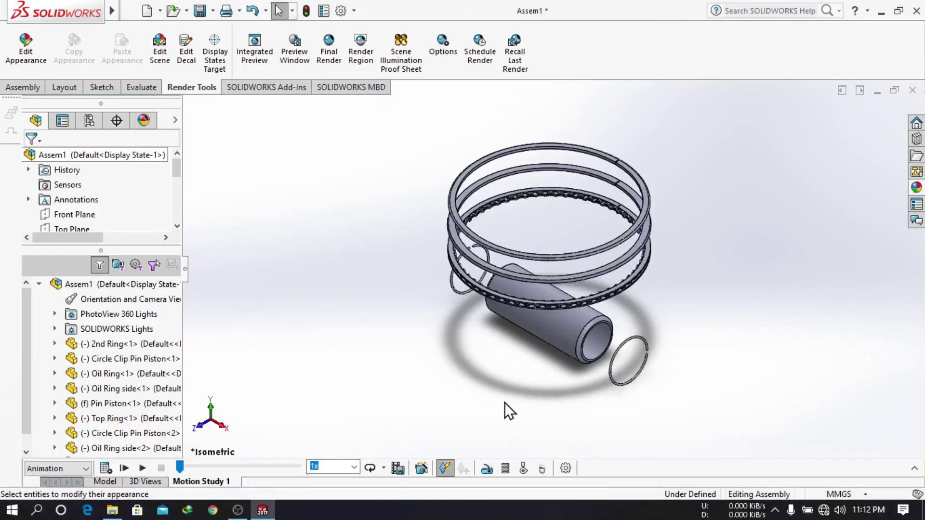
pyautogui.click(141, 467)
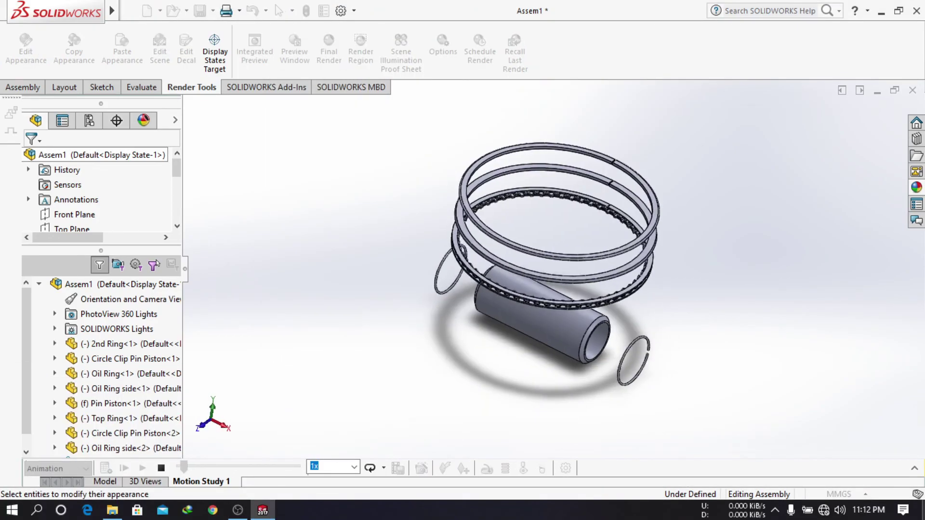